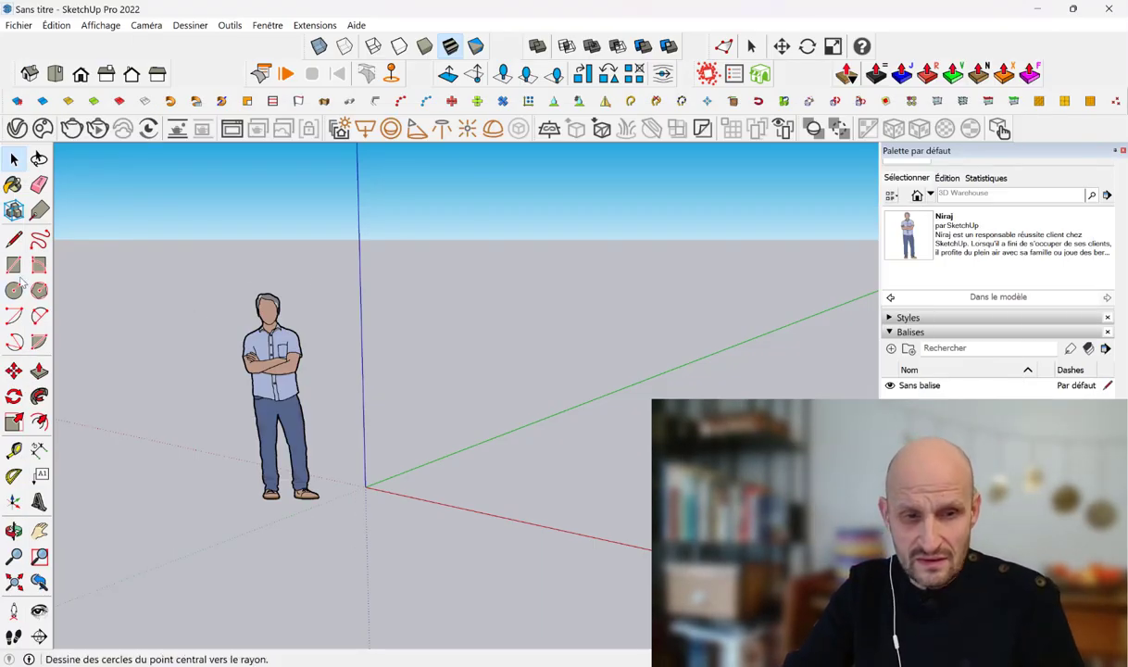
- Draw an upright rectangle from the axes origin along the red axis
click(13, 265)
middle_drag(282, 327, 390, 466)
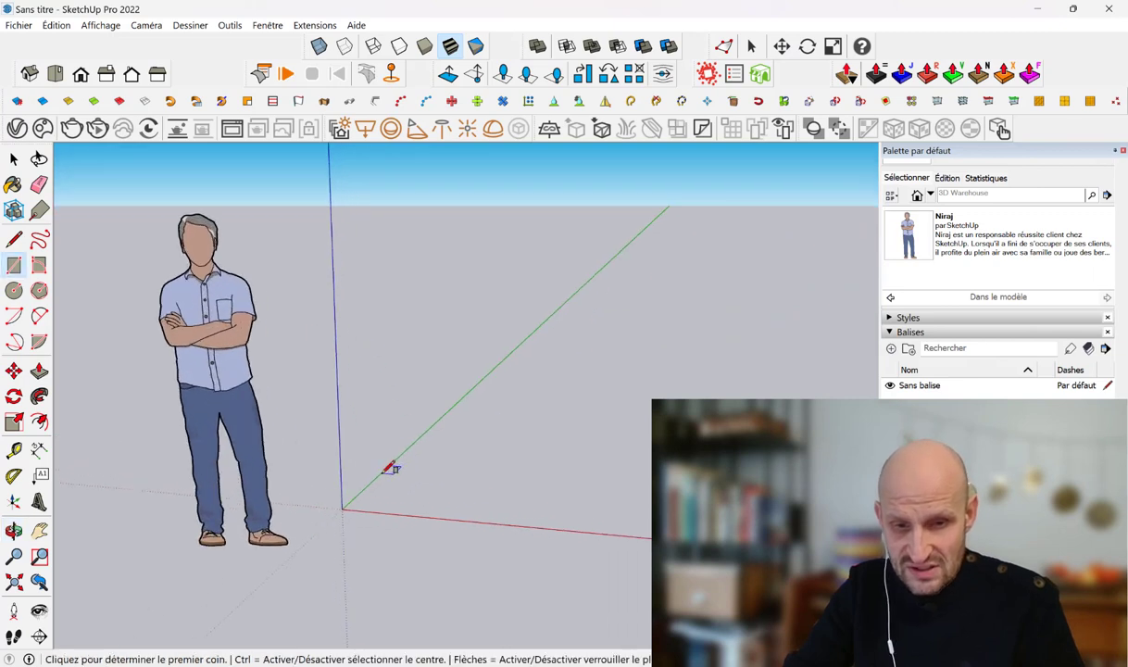
scroll(352, 508, up, 3)
click(340, 511)
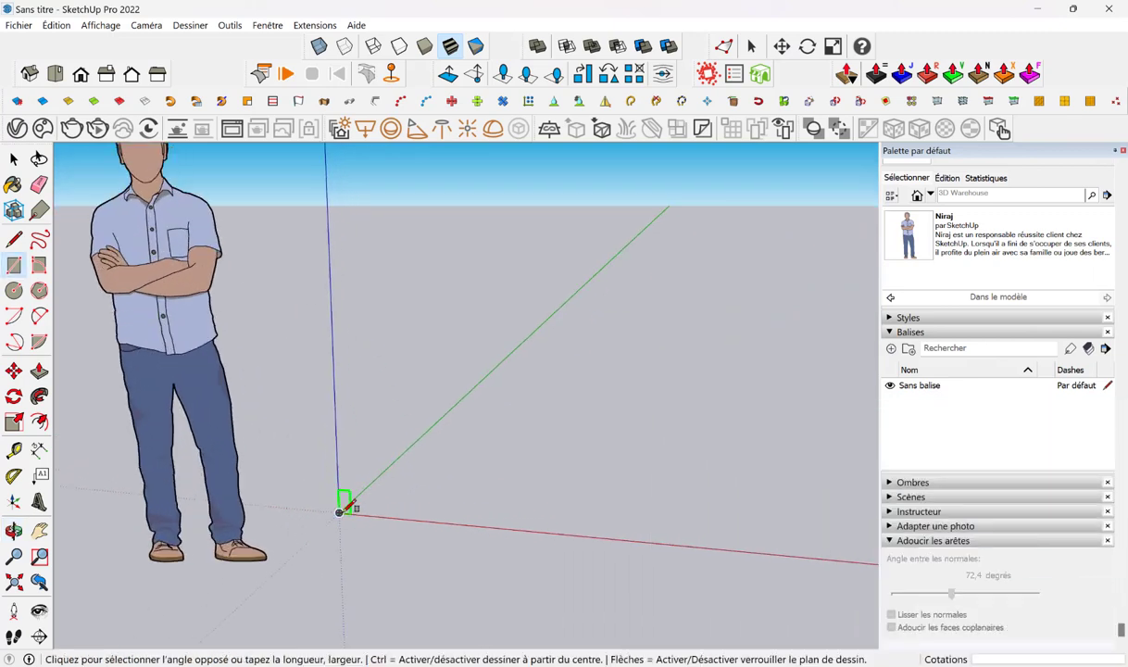
click(398, 481)
scroll(400, 481, up, 3)
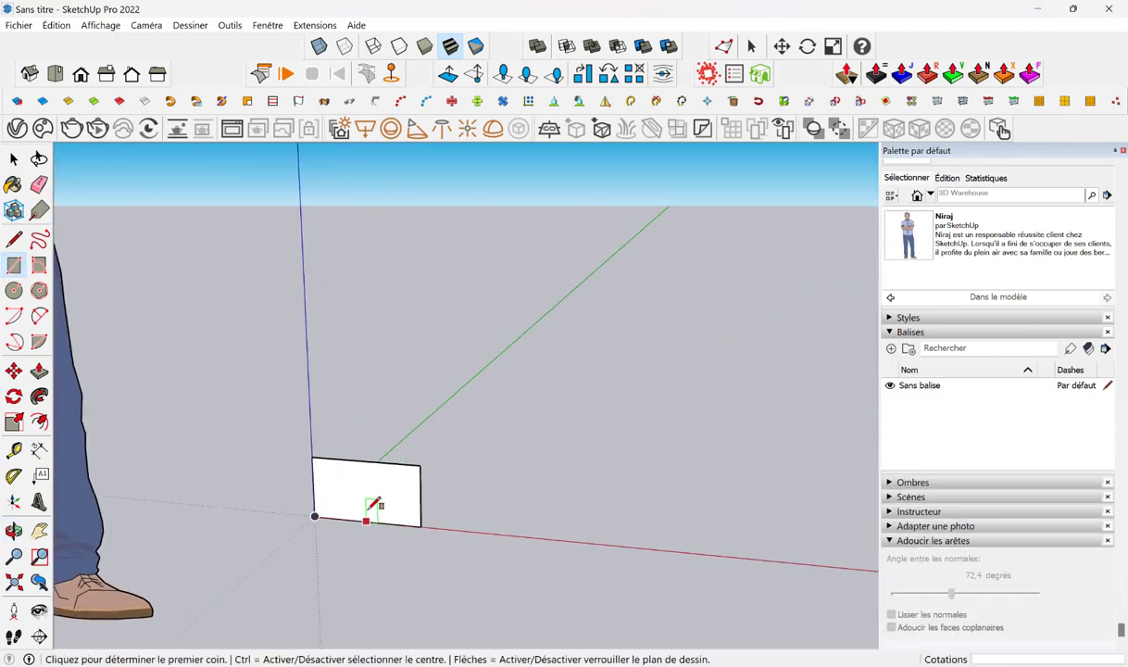
mouse_move(405, 472)
middle_down()
mouse_move(423, 460)
mouse_move(413, 400)
middle_up()
- Sketch a wavy Freehand edge down the rectangle's right side to the bottom line
click(39, 239)
key(ctrl+a)
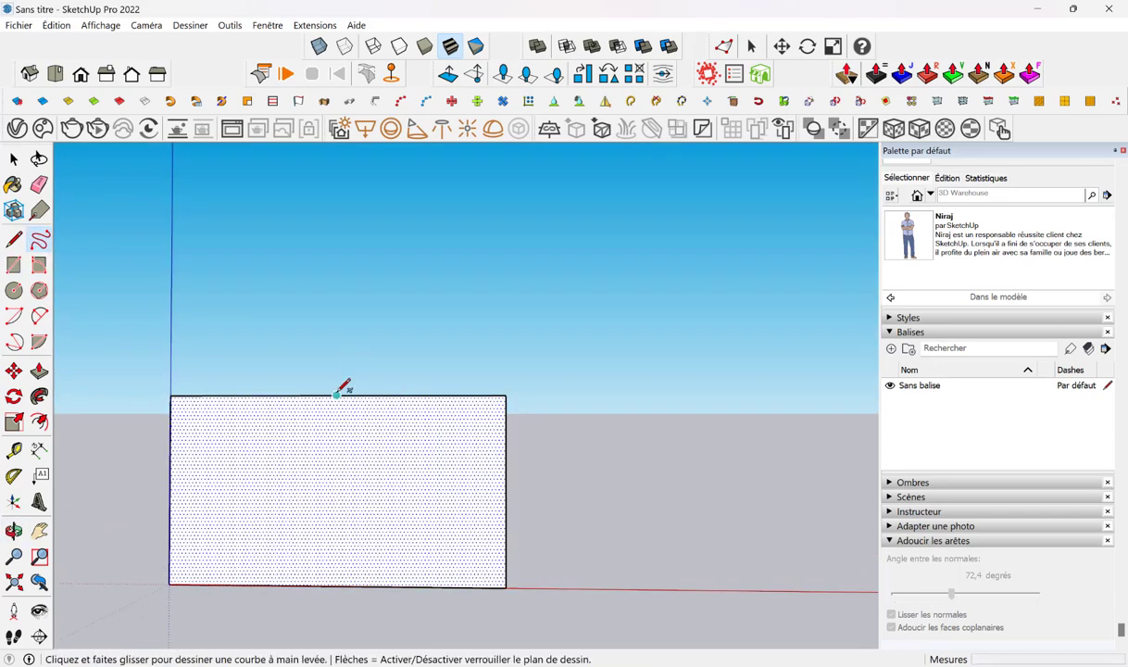
drag(337, 395, 378, 397)
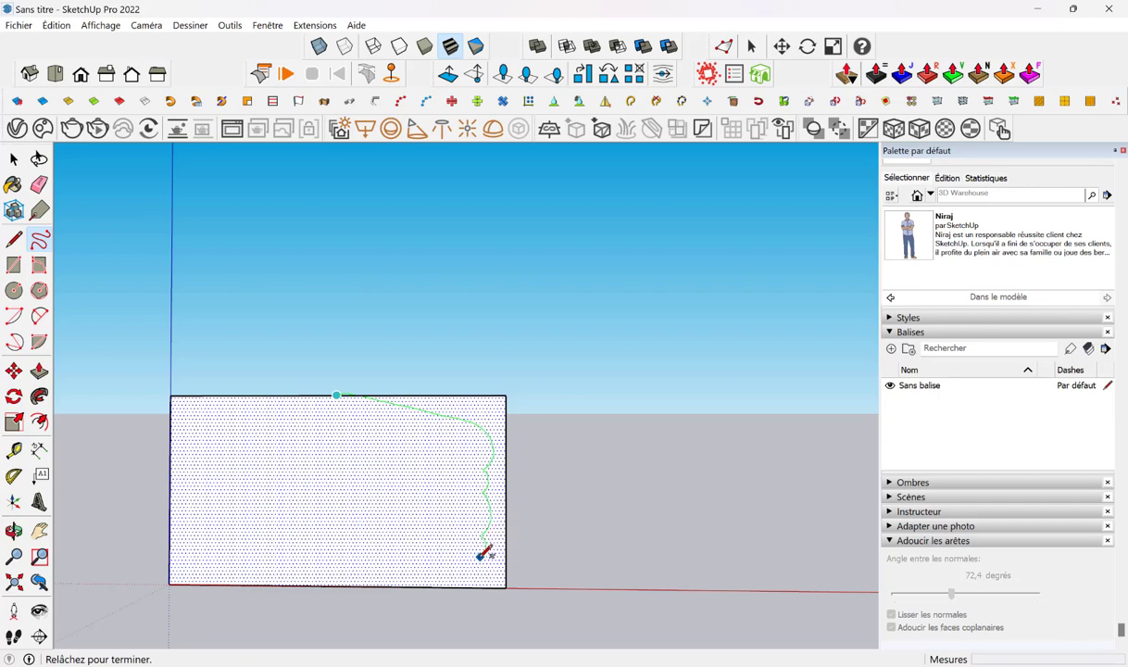
drag(490, 582, 493, 584)
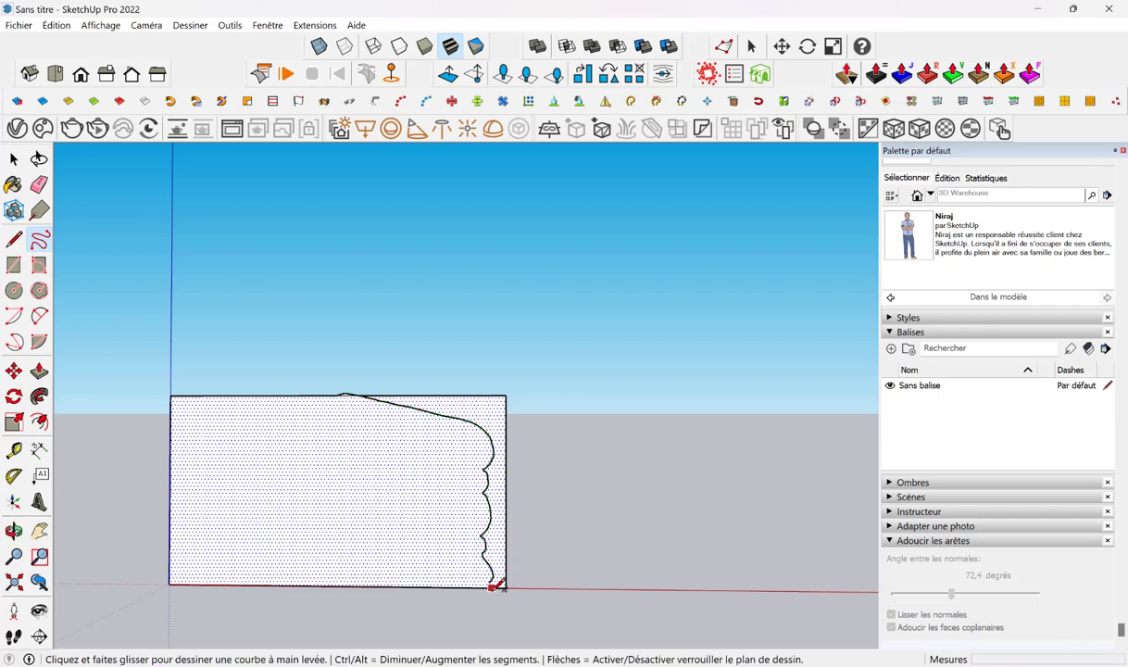
scroll(492, 582, up, 2)
scroll(491, 556, up, 3)
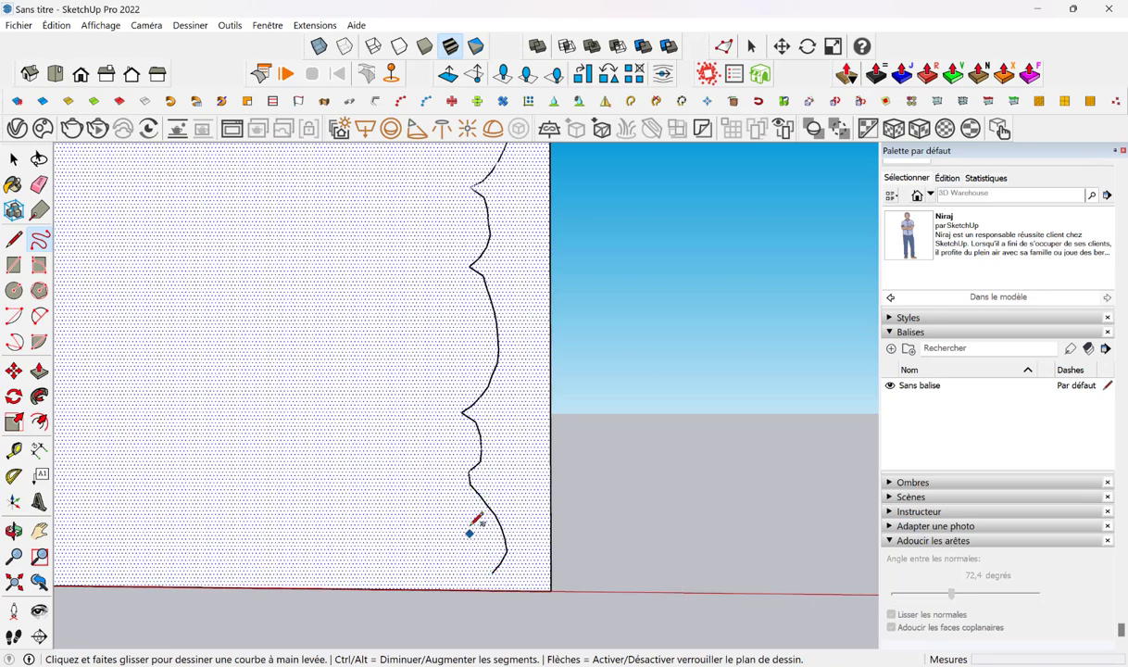
drag(469, 483, 483, 516)
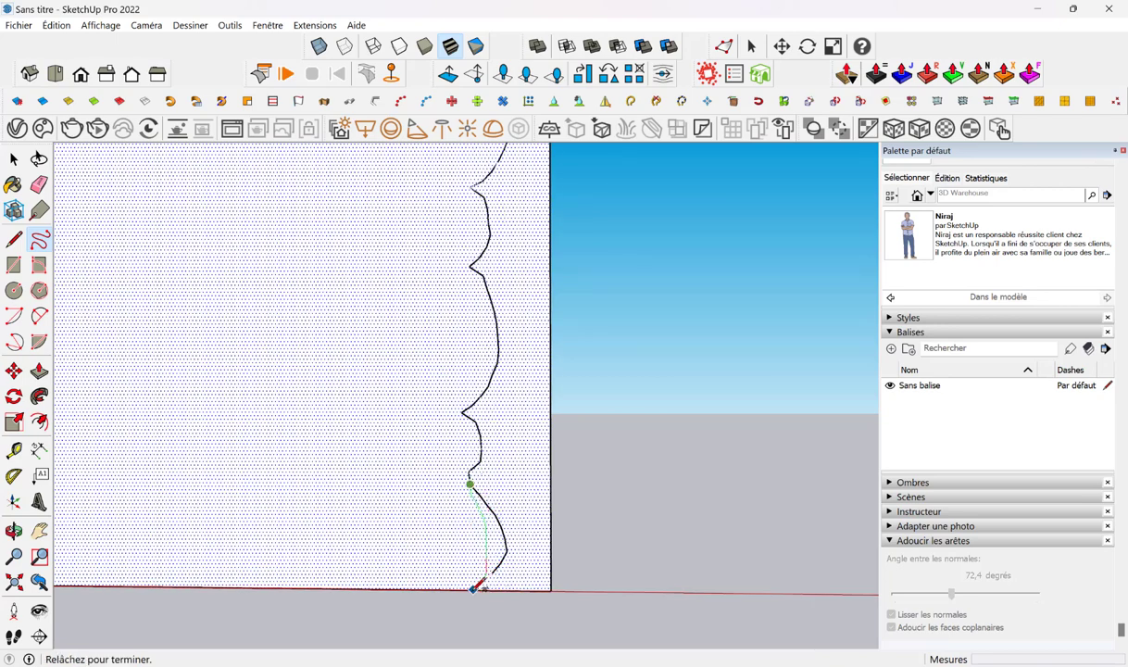
drag(478, 587, 509, 593)
scroll(494, 570, up, 1)
key(space)
- Delete the leftover face and stray curve, then zoom in on the profile's top-left corner
key(Delete)
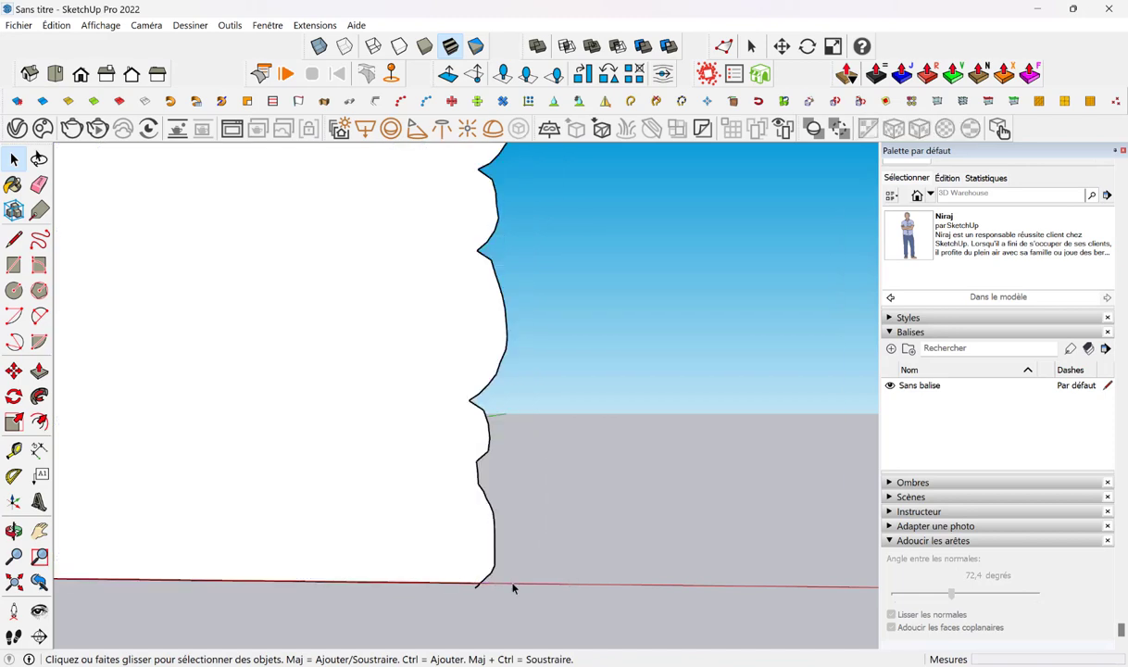
scroll(565, 352, down, 2)
scroll(500, 329, down, 2)
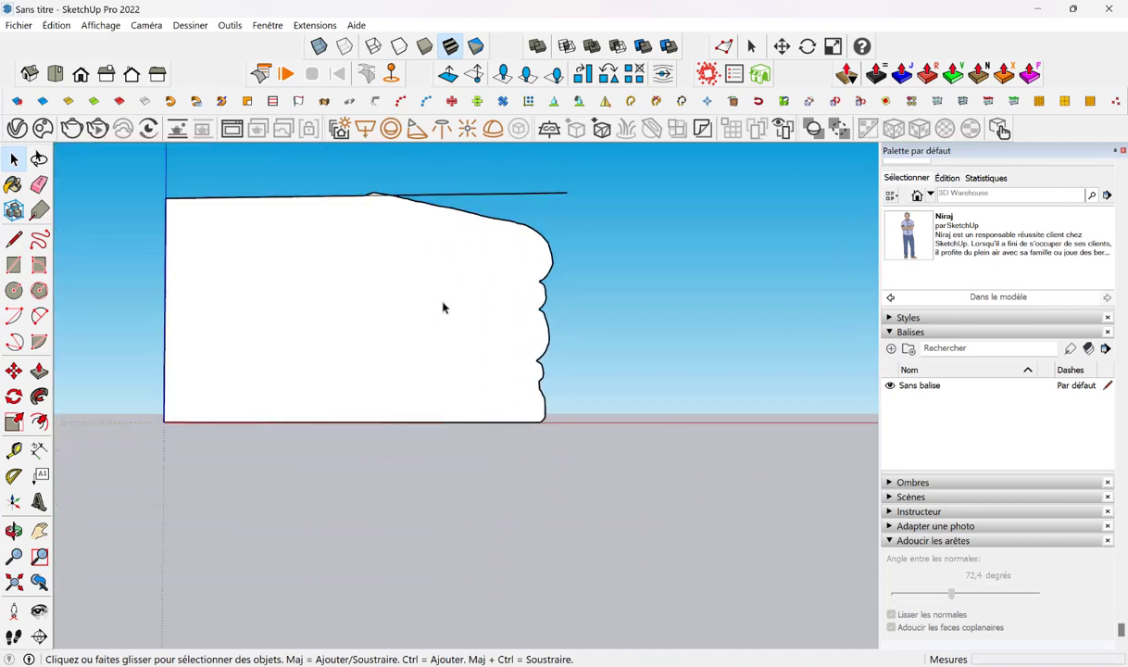
scroll(442, 308, down, 1)
scroll(390, 205, up, 1)
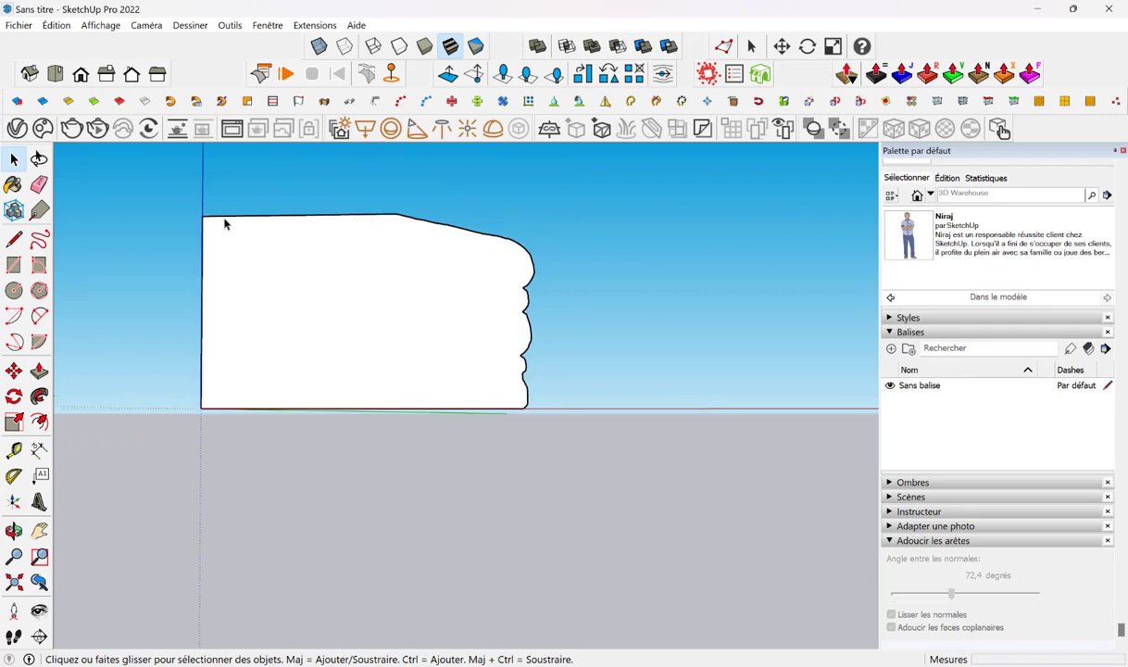
click(39, 316)
middle_drag(456, 305, 532, 310)
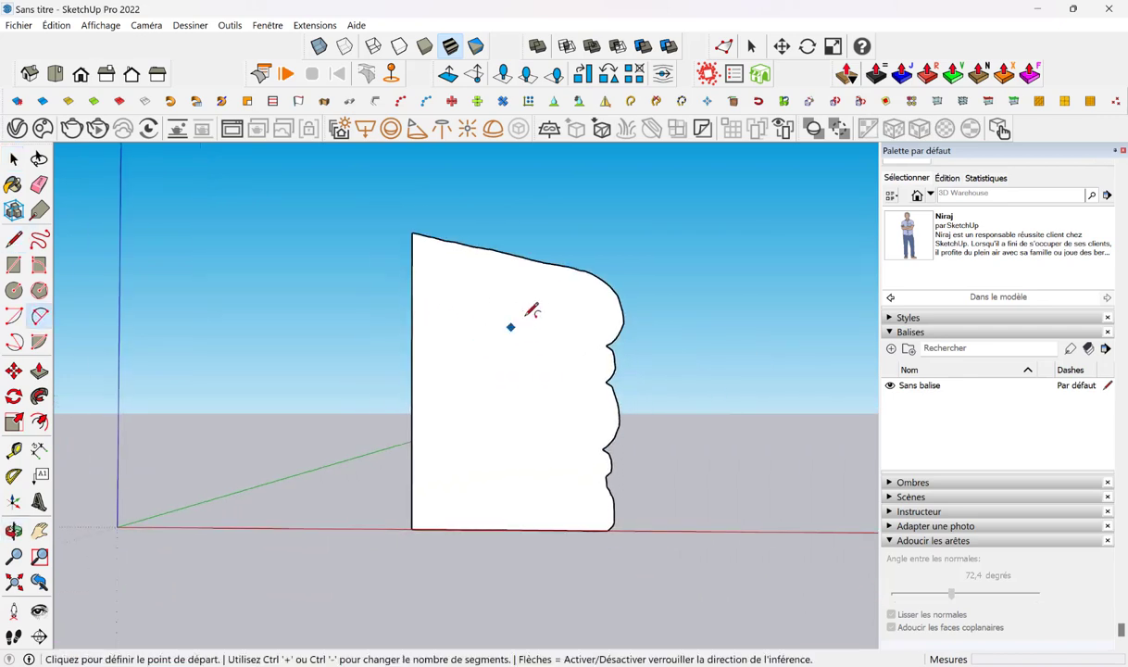
scroll(469, 297, up, 2)
scroll(461, 184, up, 1)
scroll(490, 247, up, 1)
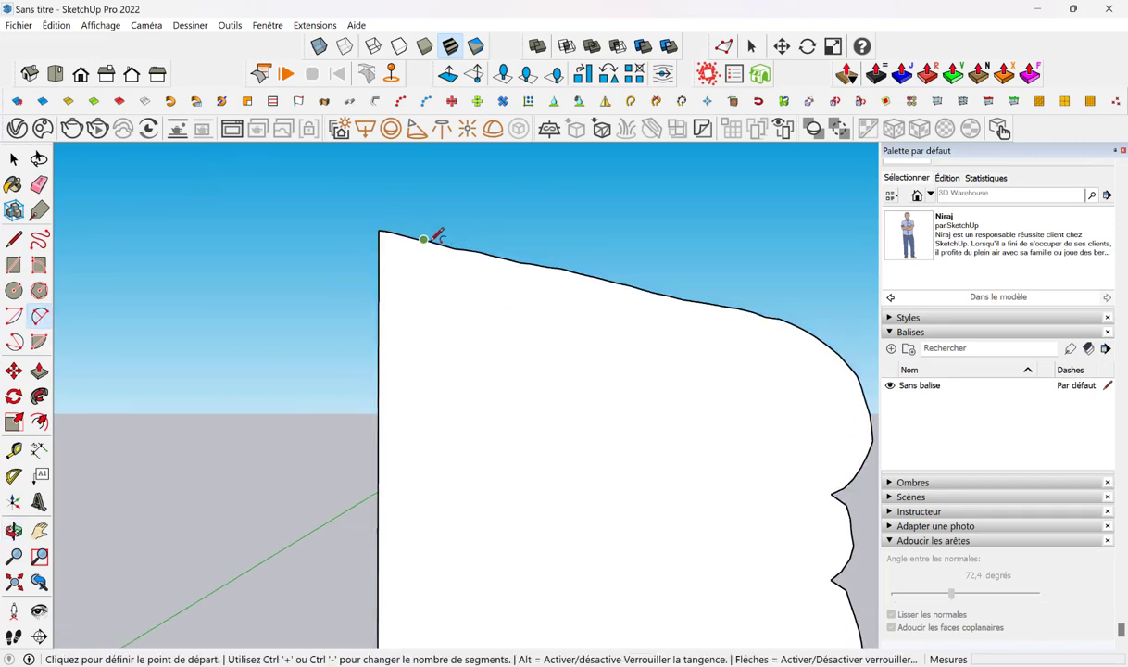
click(14, 239)
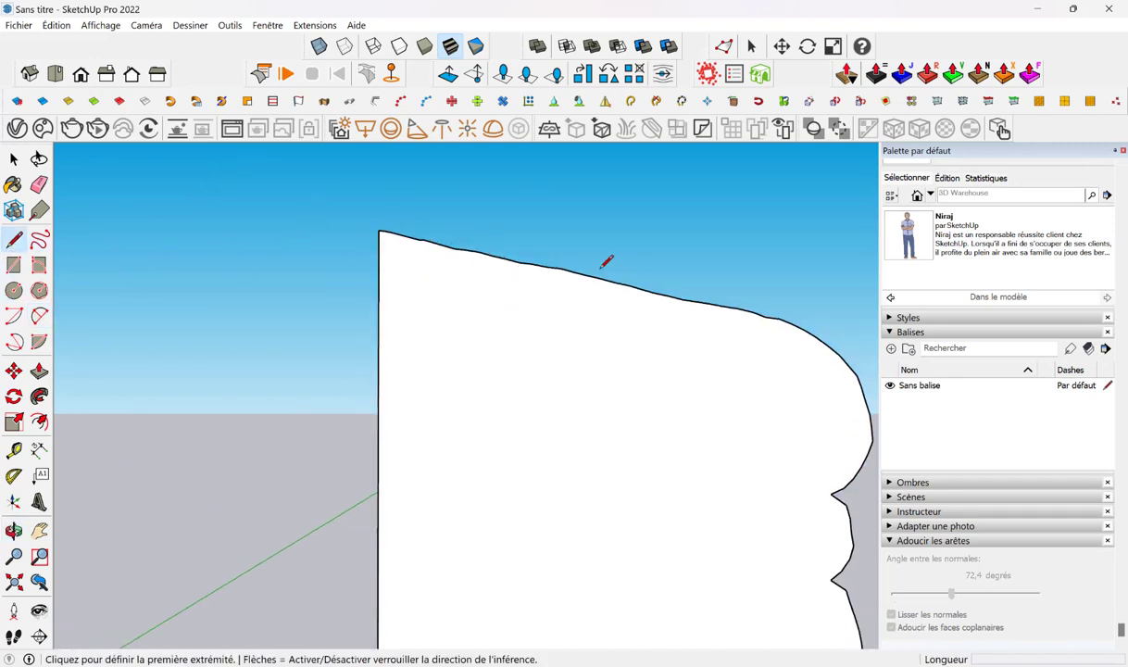
scroll(444, 252, up, 2)
- Redraw the top-left edge as a gentle Freehand curve, then orbit out to view the profile
click(39, 239)
drag(315, 246, 371, 242)
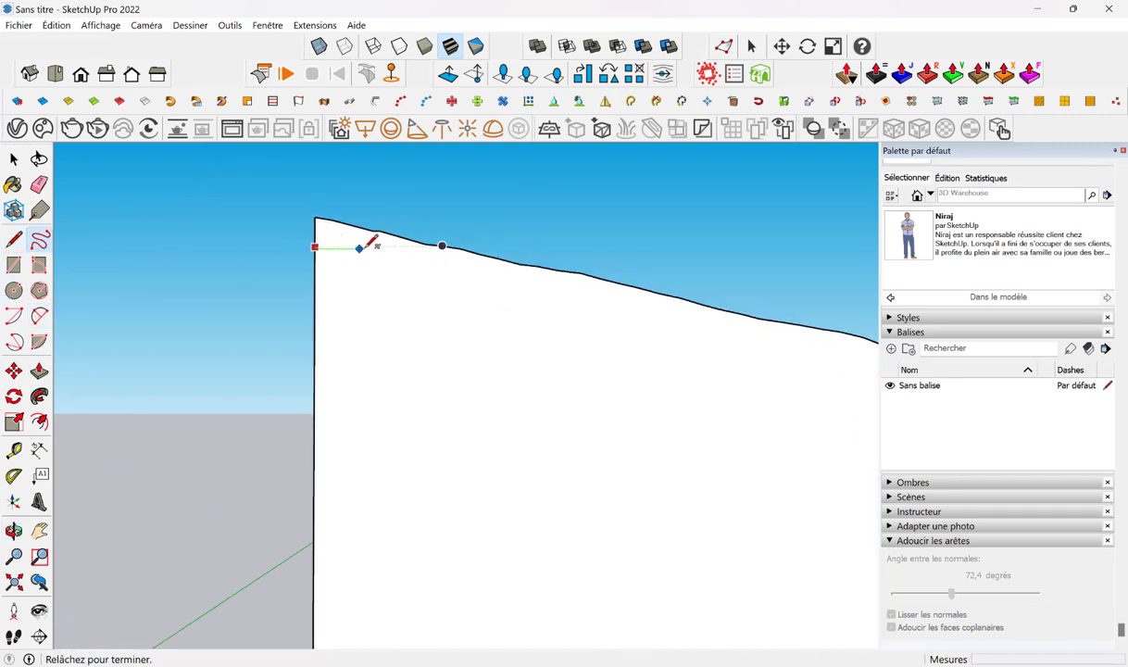
drag(532, 265, 525, 266)
key(space)
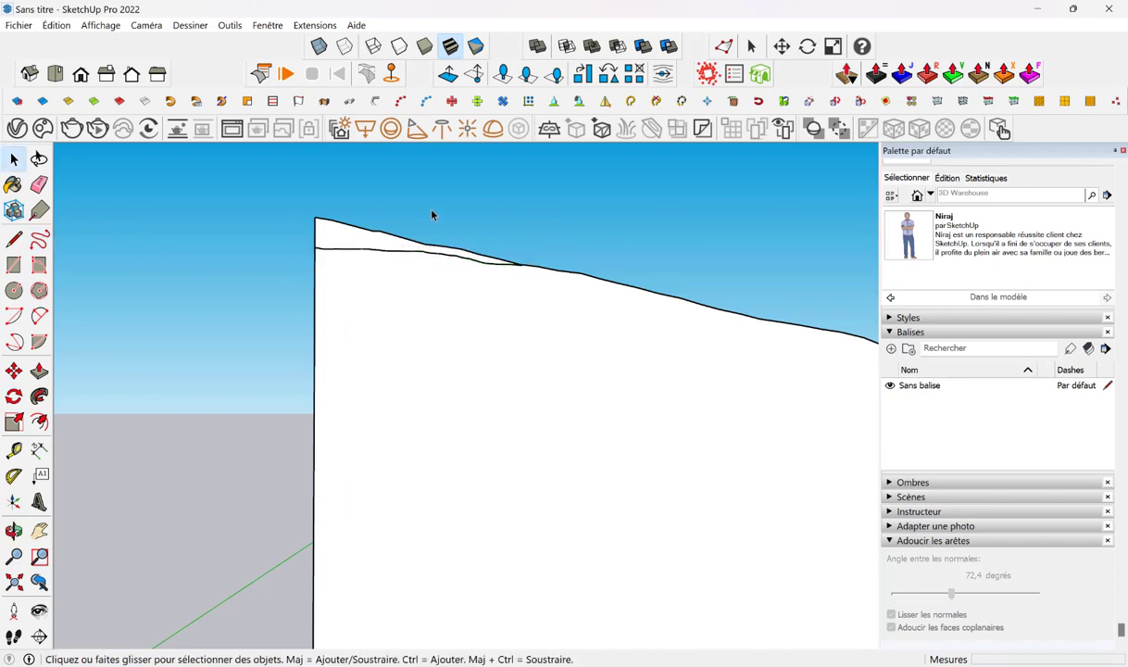
click(301, 239)
mouse_move(300, 239)
middle_down()
mouse_move(491, 435)
mouse_move(478, 465)
middle_up()
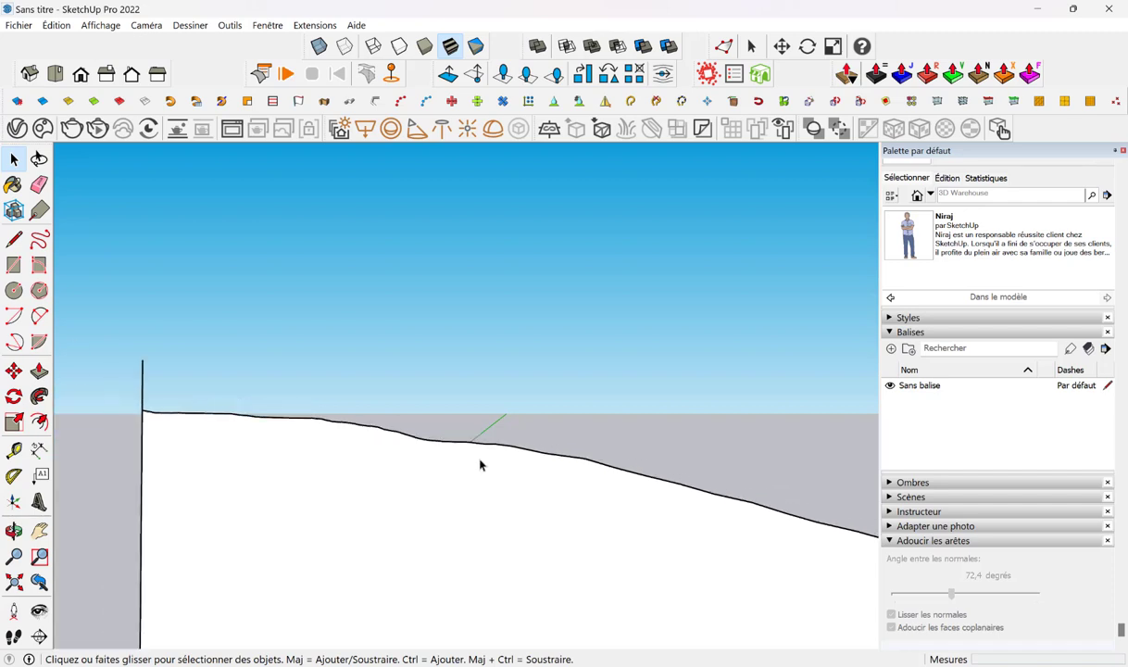
drag(310, 355, 211, 430)
mouse_move(278, 394)
middle_down()
mouse_move(348, 463)
mouse_move(504, 461)
mouse_move(498, 335)
mouse_move(313, 383)
middle_up()
- Draw a 0.14 m radius ground circle centred at the foot of the cake profile
click(14, 290)
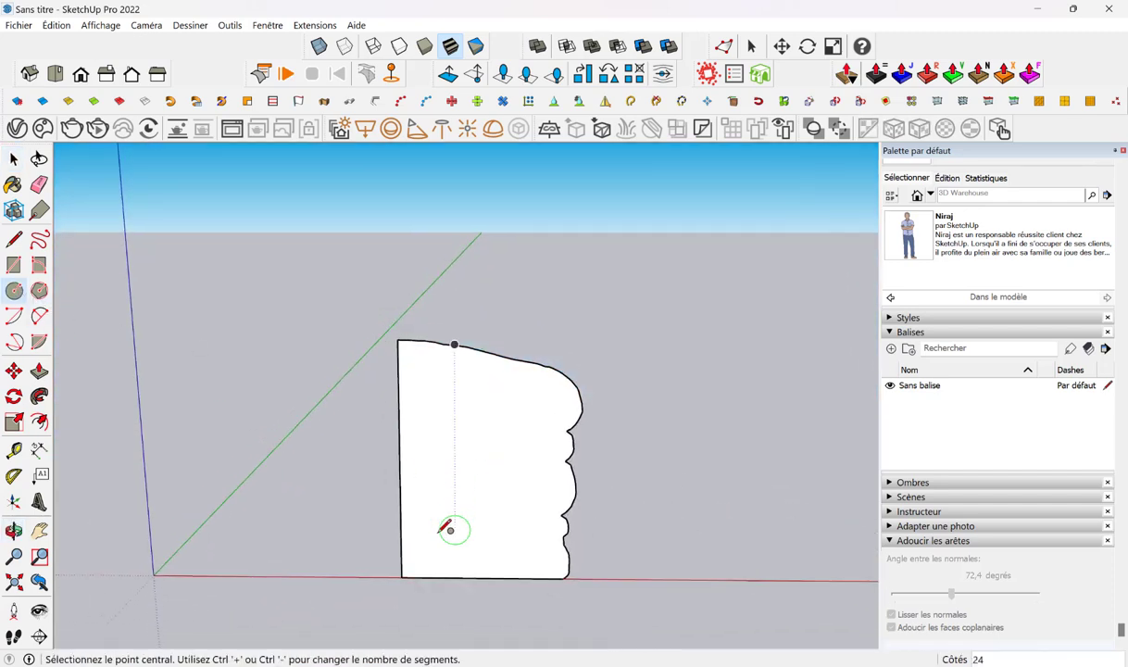
click(401, 577)
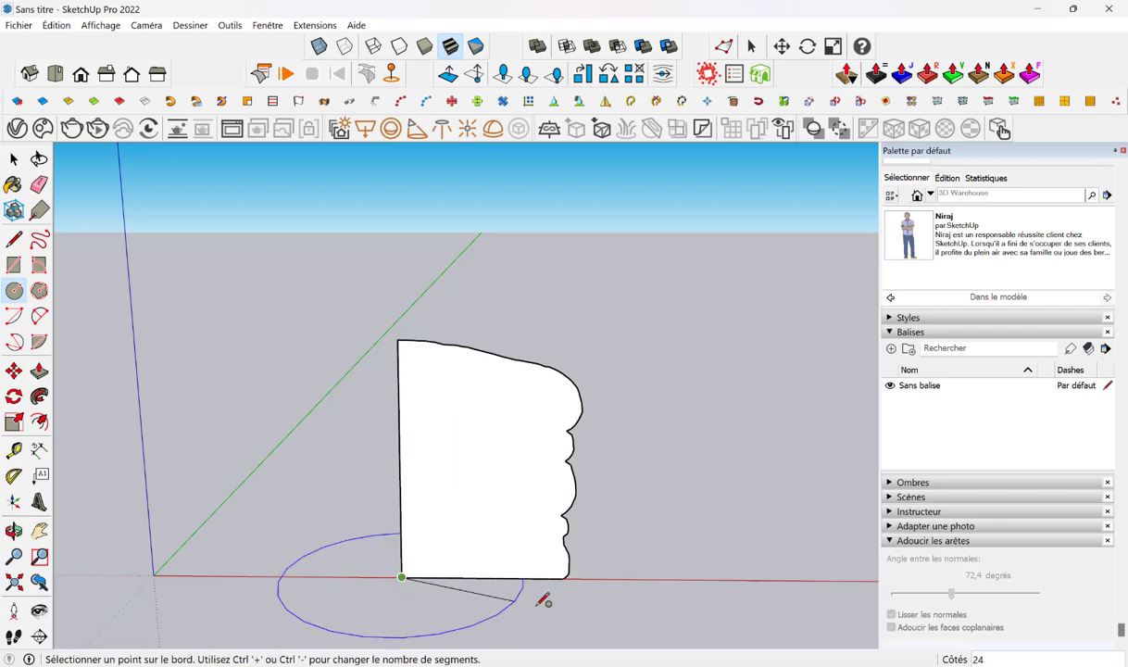
click(612, 608)
key(space)
mouse_move(607, 607)
middle_down()
mouse_move(584, 606)
mouse_move(590, 536)
middle_up()
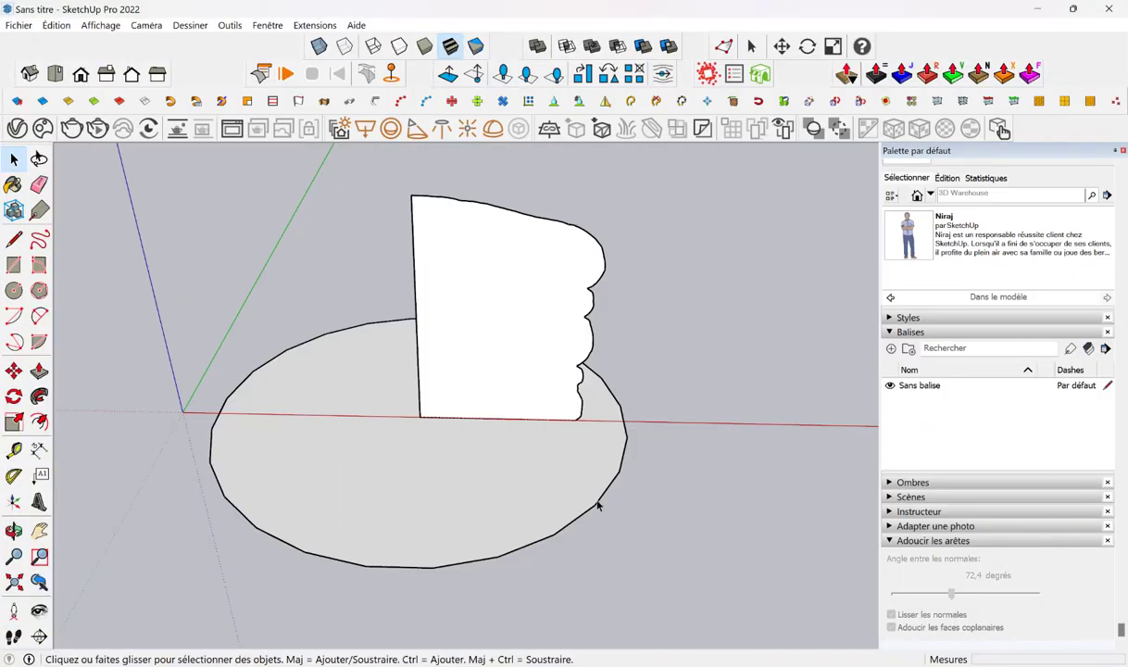
- Select the circle's edge to use as the sweep path
click(597, 504)
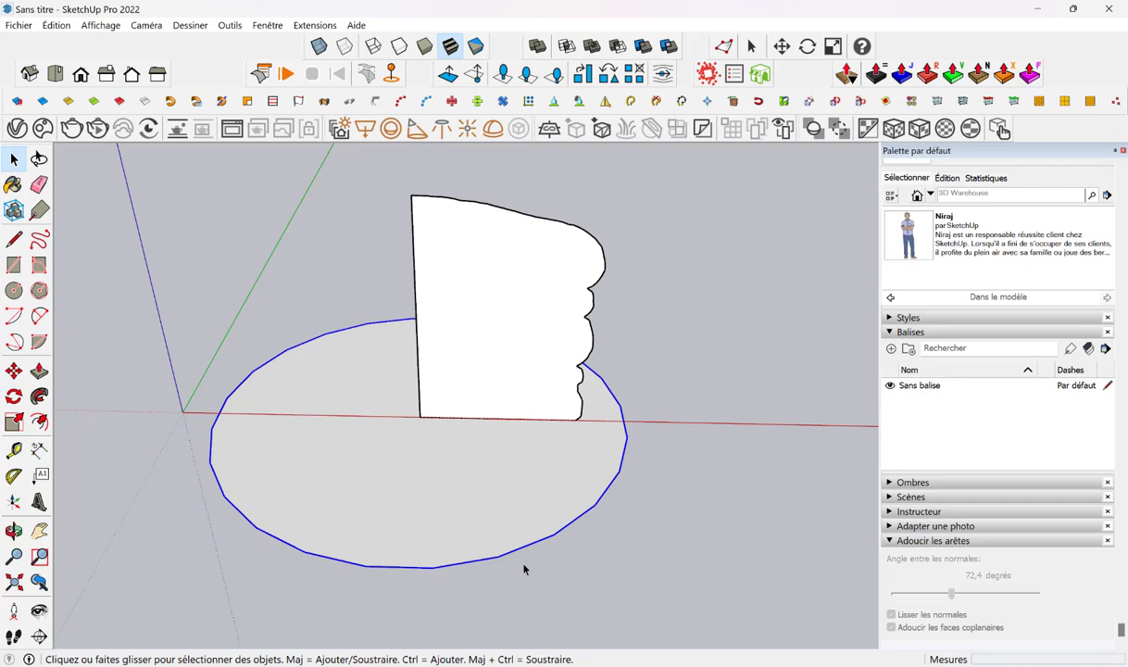
- Change the circle's Segments value to 60 in Infos sur l'entité
right_click(507, 526)
click(565, 289)
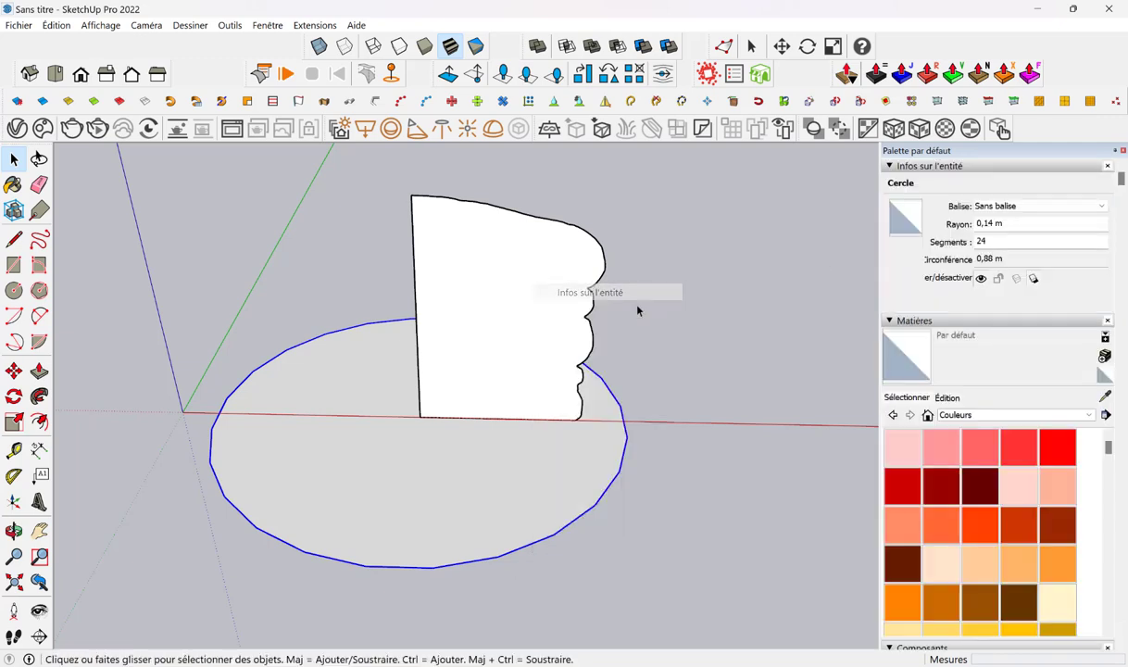
double_click(992, 242)
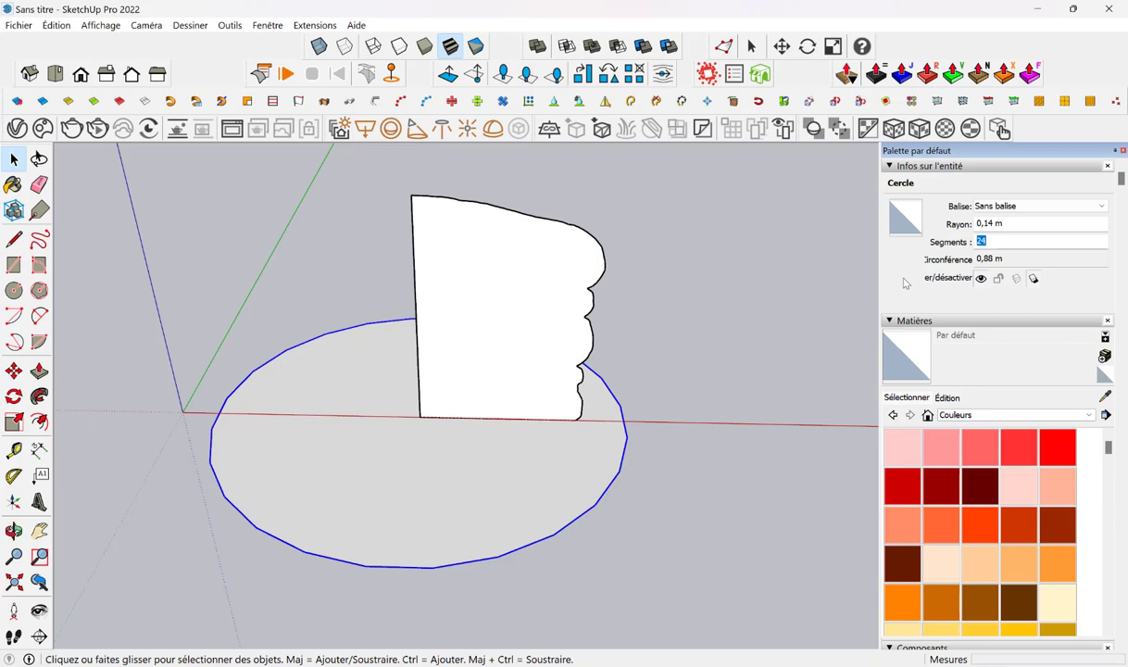
text(60)
key(Return)
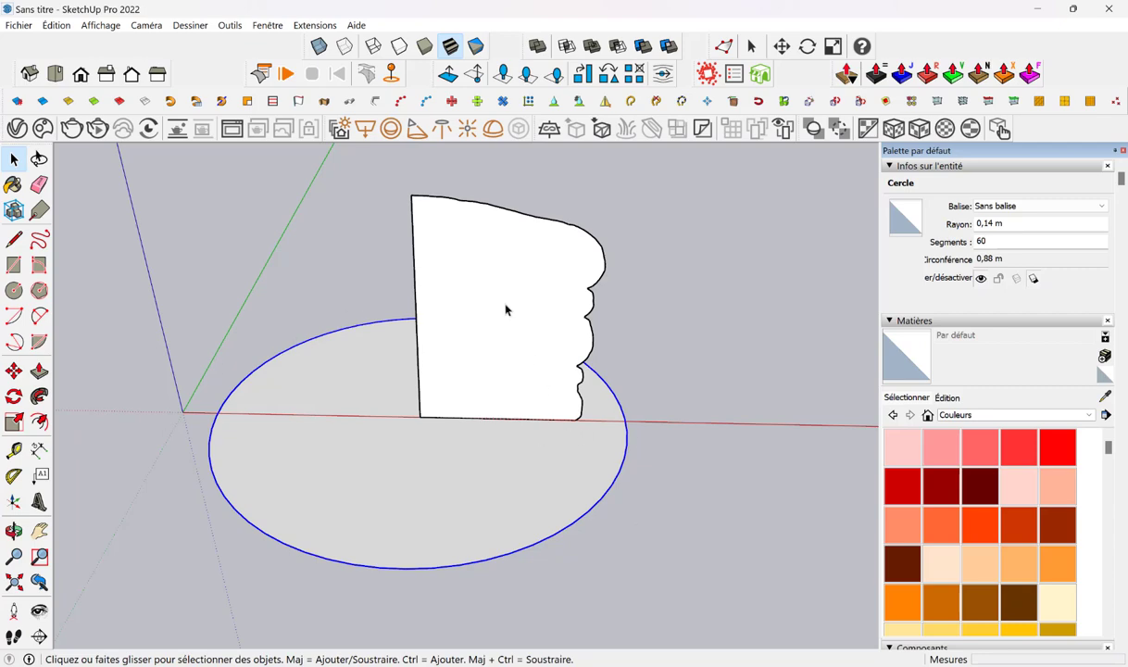
- Follow Me the wavy profile around the circle into a round cake body
click(40, 397)
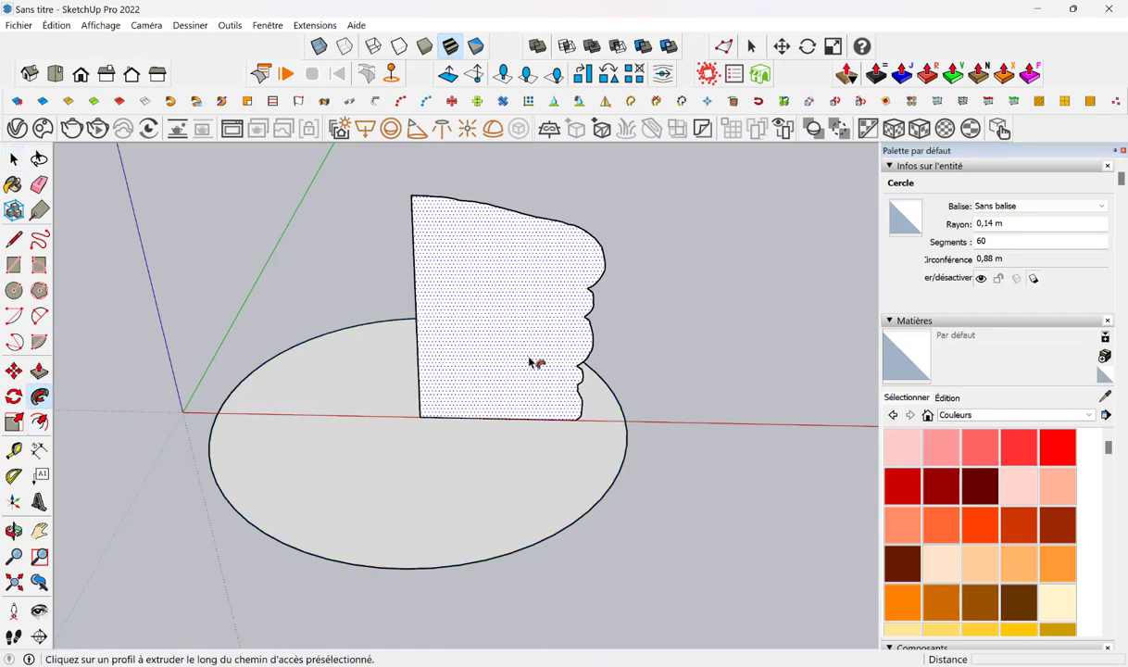
click(524, 312)
middle_drag(501, 498, 512, 395)
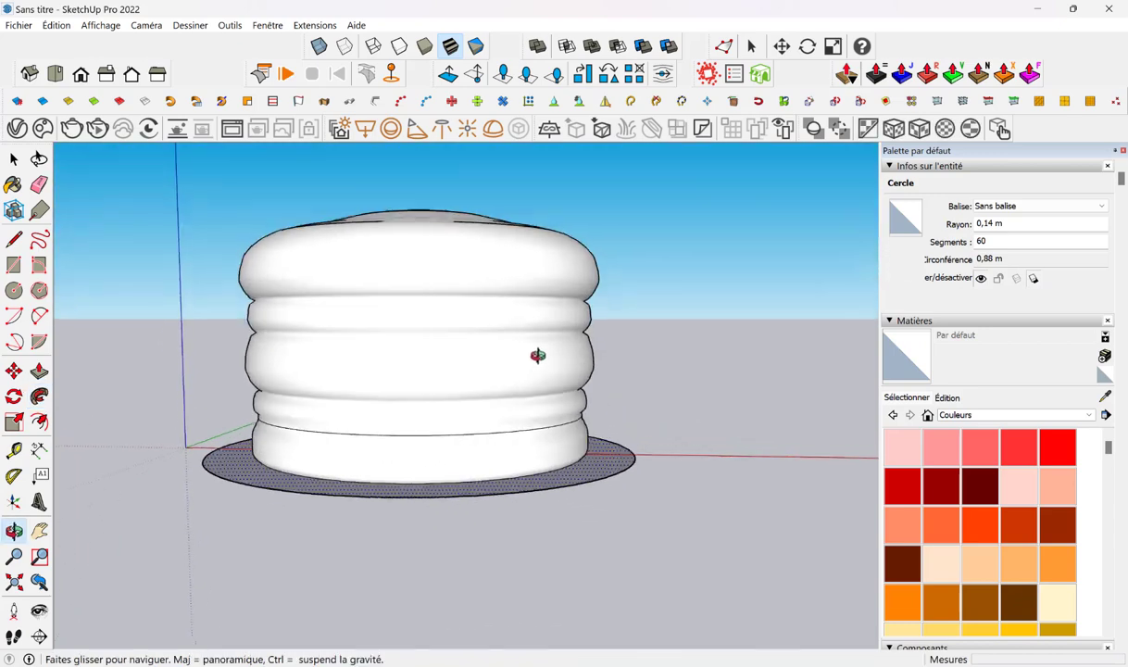
- Delete the grey base disc under the cake
key(space)
click(572, 507)
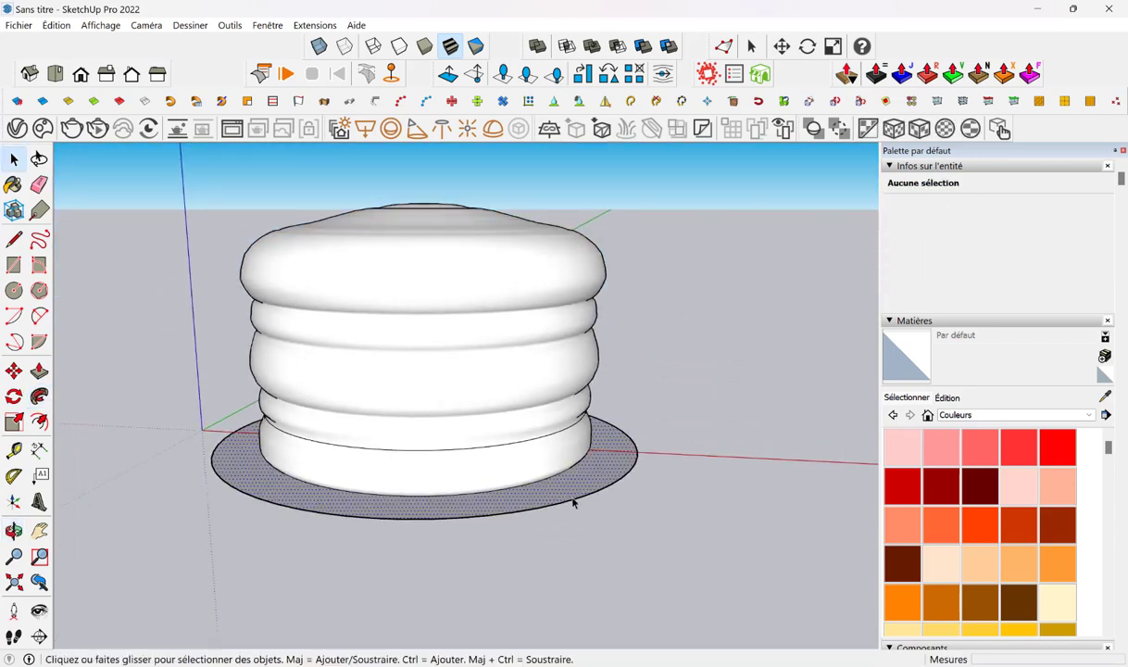
click(572, 505)
key(Delete)
middle_drag(538, 430, 439, 319)
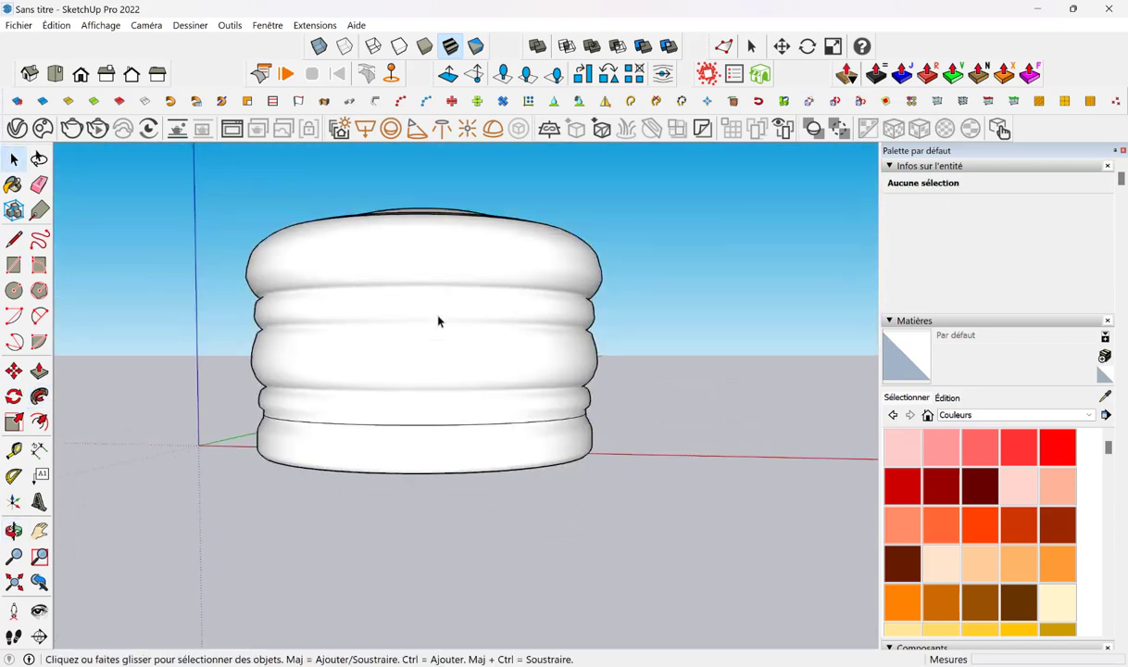
click(438, 320)
scroll(438, 320, down, 2)
- Select the whole cake and scale it down vertically to make it lower
key(ctrl+a)
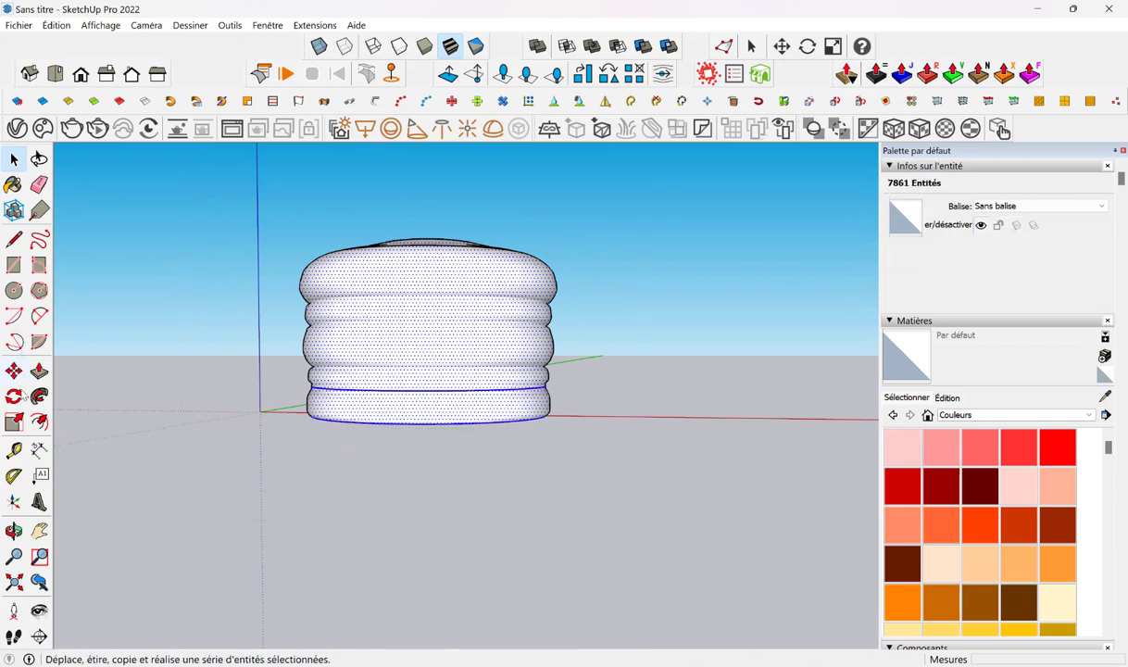
click(14, 422)
middle_drag(444, 347, 444, 312)
click(422, 278)
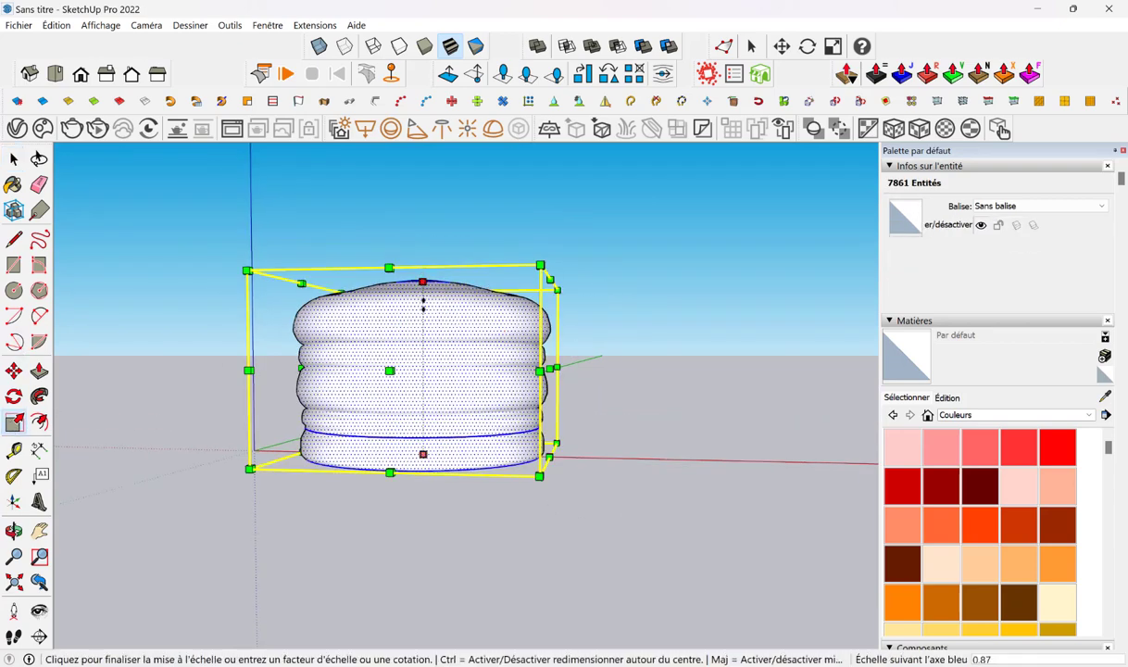
click(422, 320)
click(23, 163)
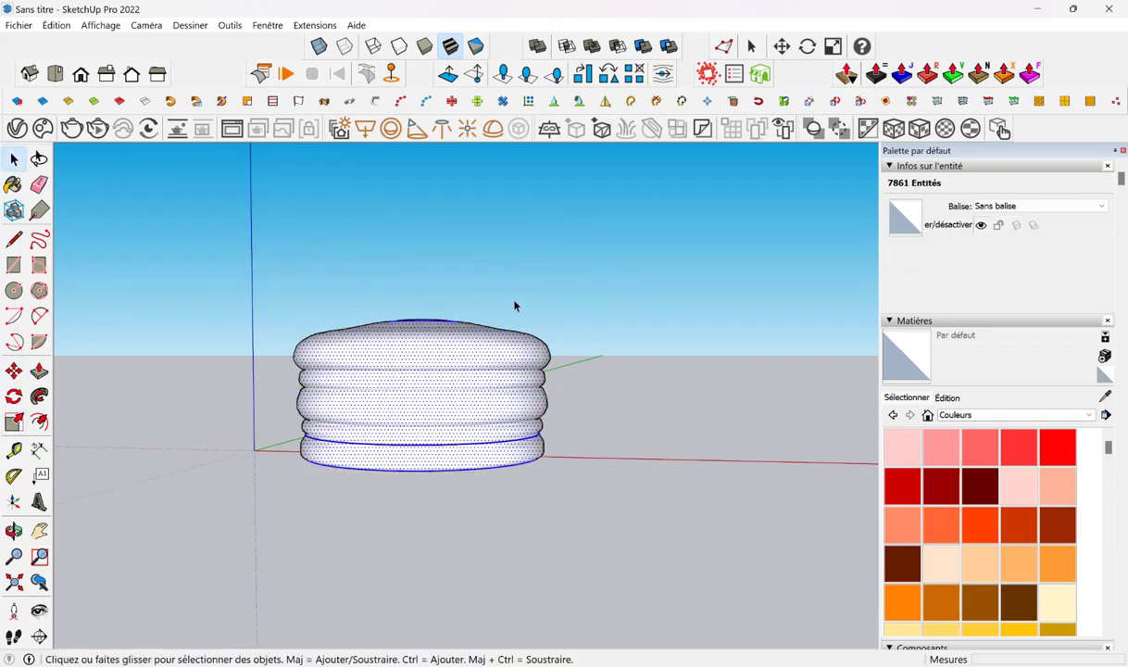
click(515, 302)
- Draw a line across the hole in the cake top to cap it
middle_drag(506, 348, 588, 361)
scroll(445, 346, up, 3)
middle_drag(445, 346, 438, 542)
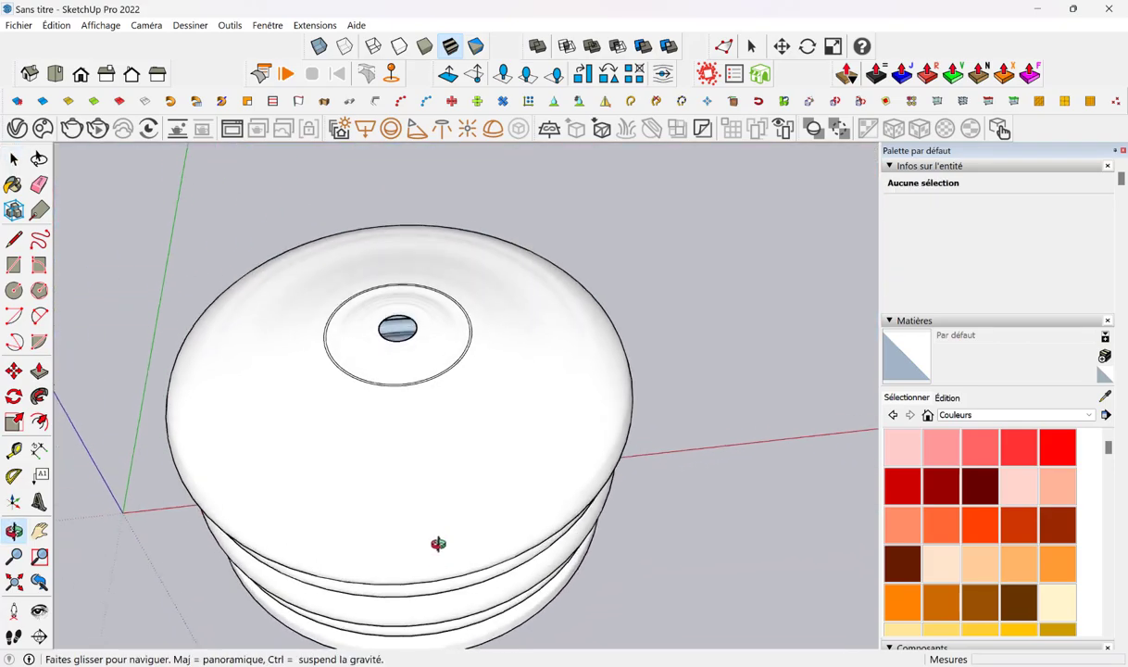
scroll(497, 453, up, 5)
click(494, 453)
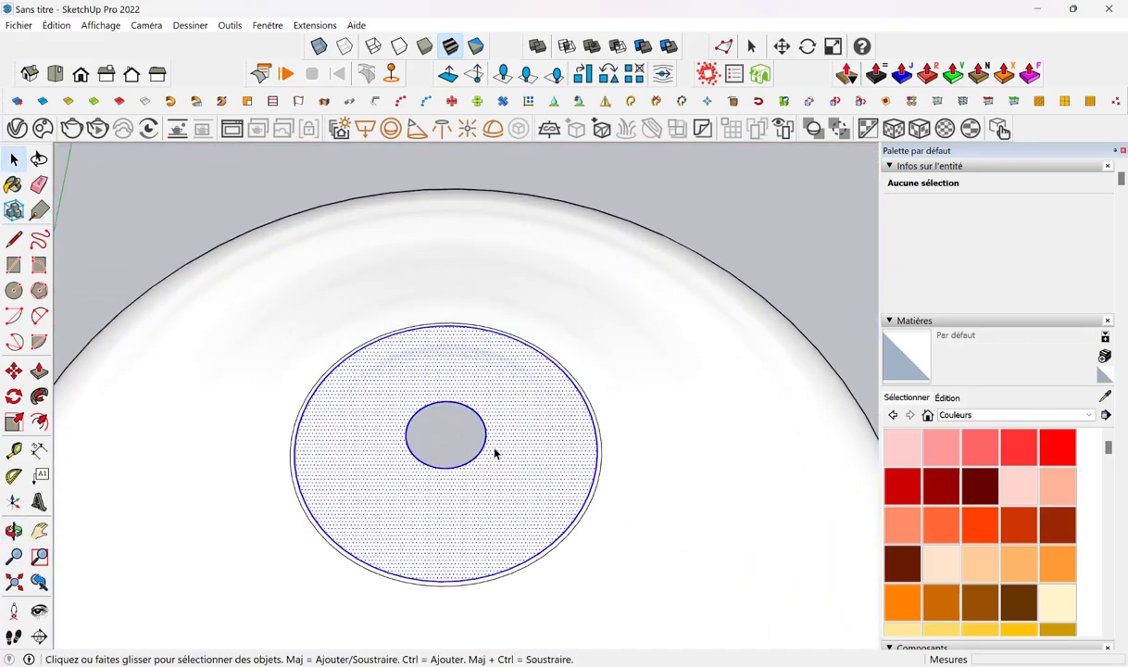
triple_click(494, 453)
scroll(494, 453, up, 5)
click(14, 240)
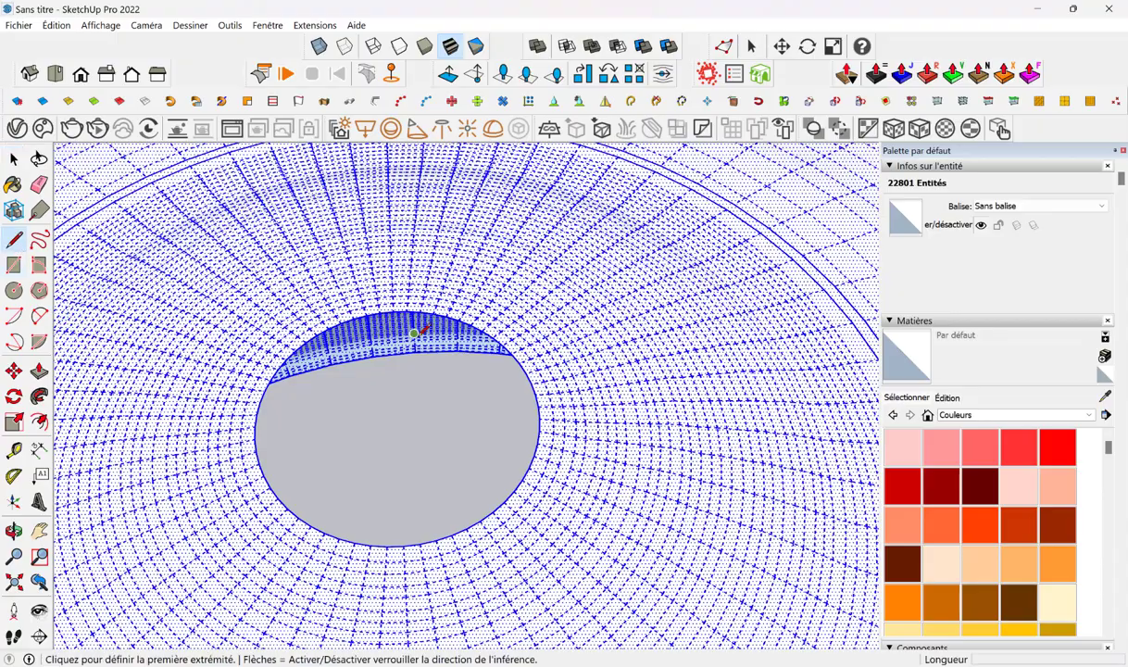
click(369, 315)
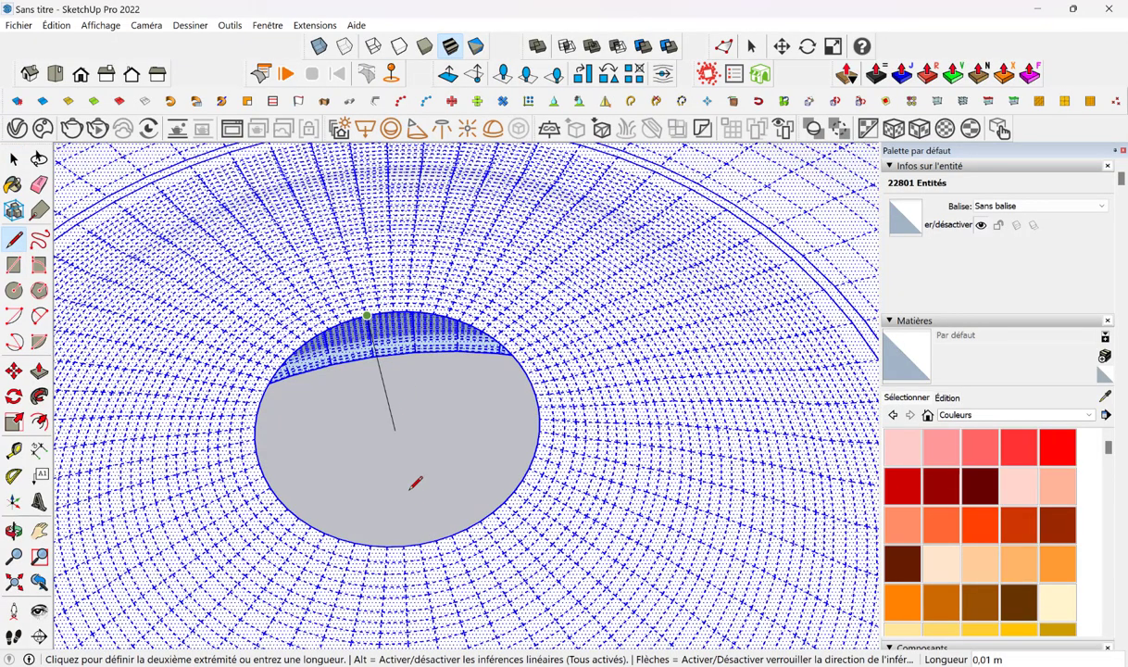
click(437, 535)
- Orbit back out to view the whole capped cake
middle_drag(436, 466, 441, 398)
scroll(435, 398, down, 3)
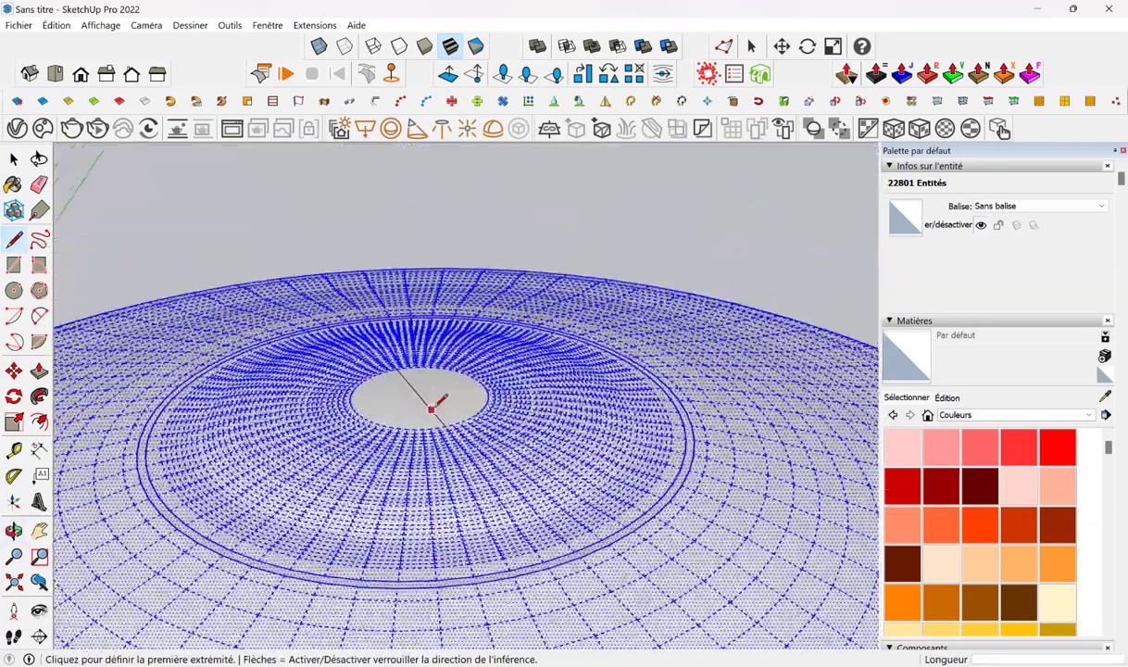
key(space)
key(ctrl+t)
scroll(451, 344, down, 5)
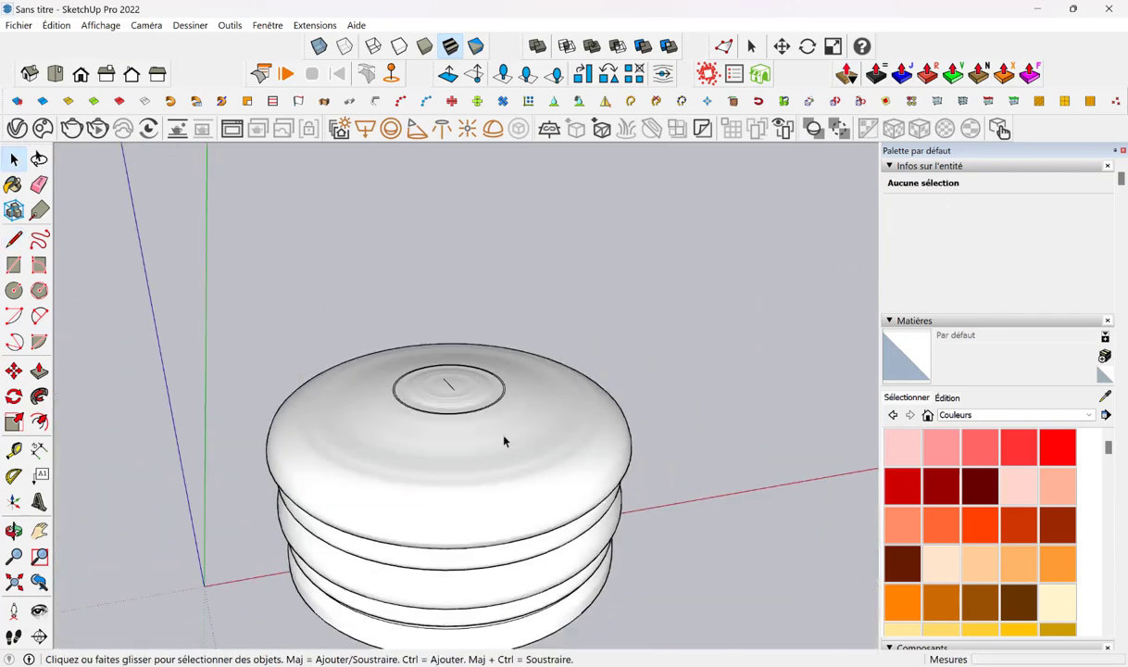
mouse_move(479, 413)
middle_down()
mouse_move(508, 302)
mouse_move(506, 392)
middle_up()
click(145, 25)
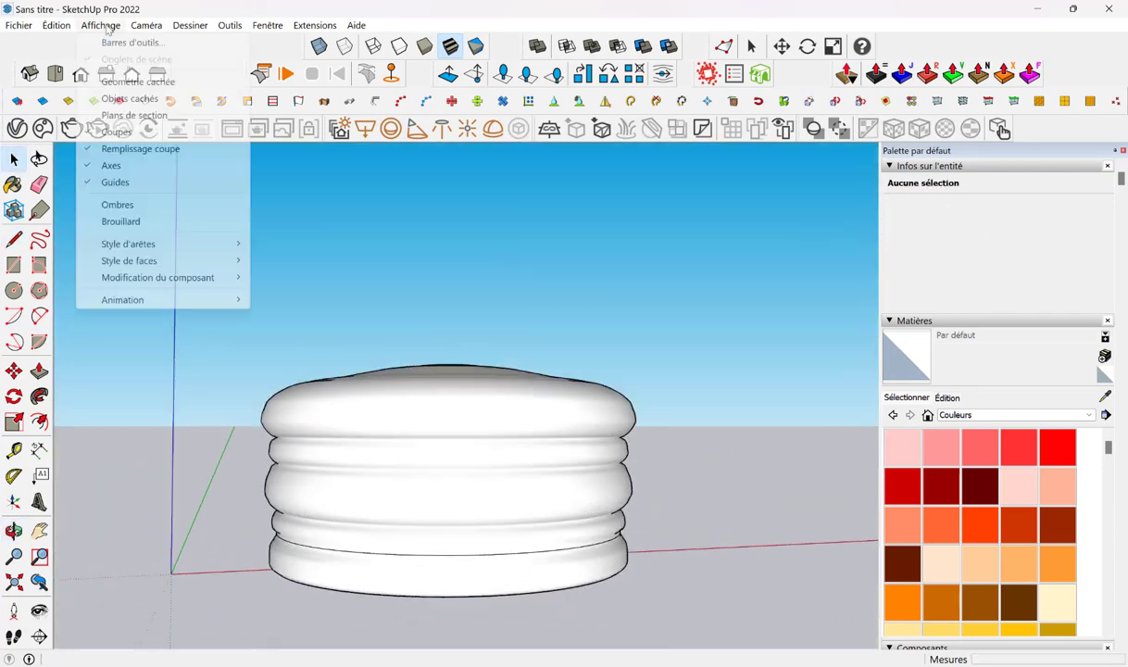
- Switch to Parallel projection in Front view and pan the cake left
click(190, 98)
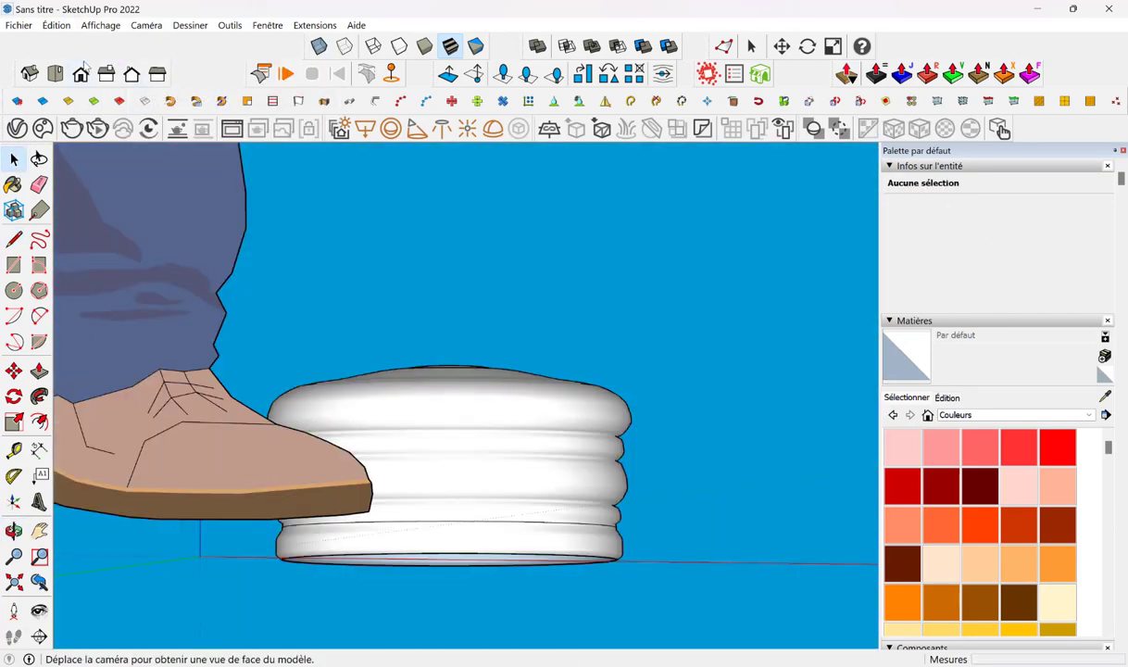
click(81, 74)
shift+middle_drag(602, 390, 389, 406)
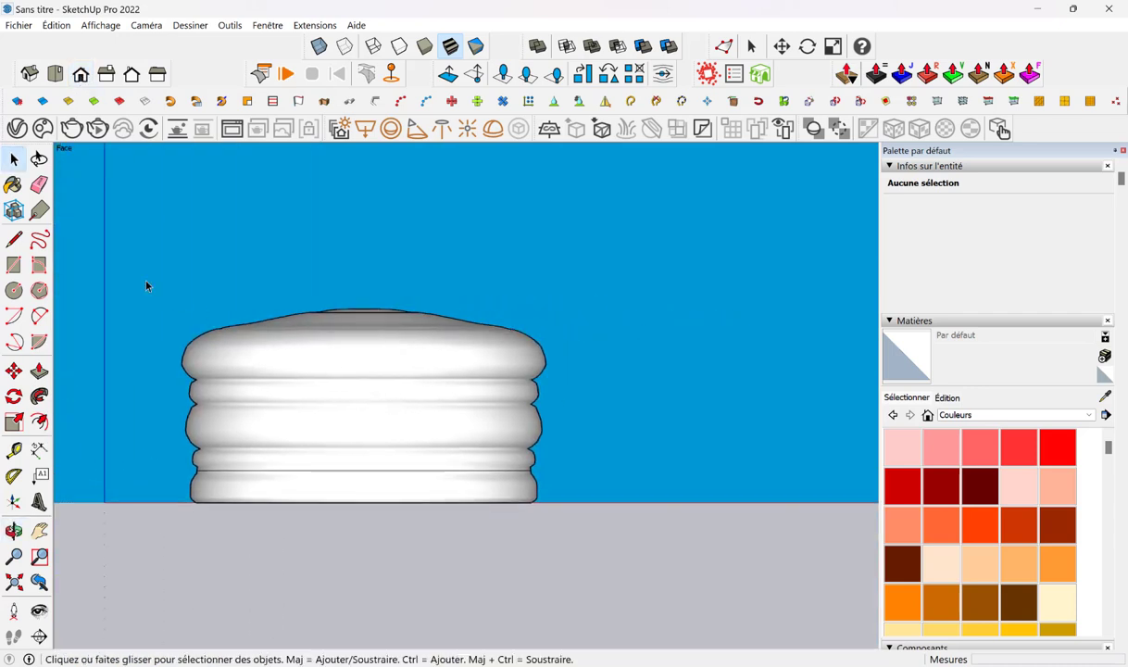
- Select the entire cake and set Adoucir/Lisser les arêtes angle to 0 degrees
drag(144, 248, 630, 385)
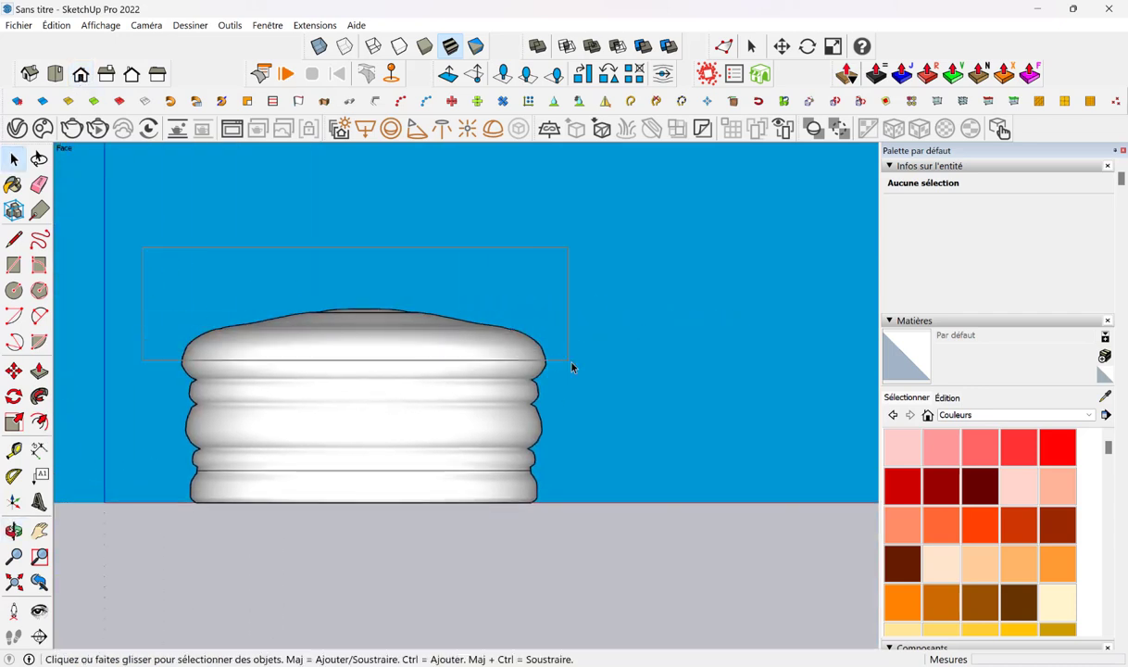
drag(144, 248, 582, 389)
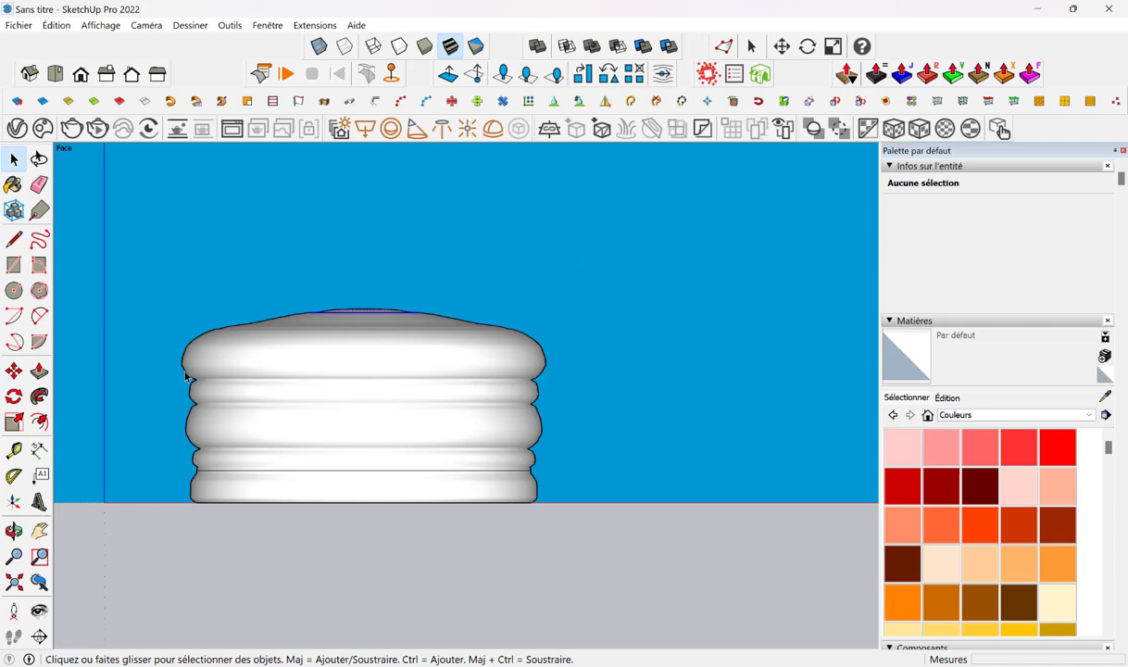
drag(209, 408, 708, 479)
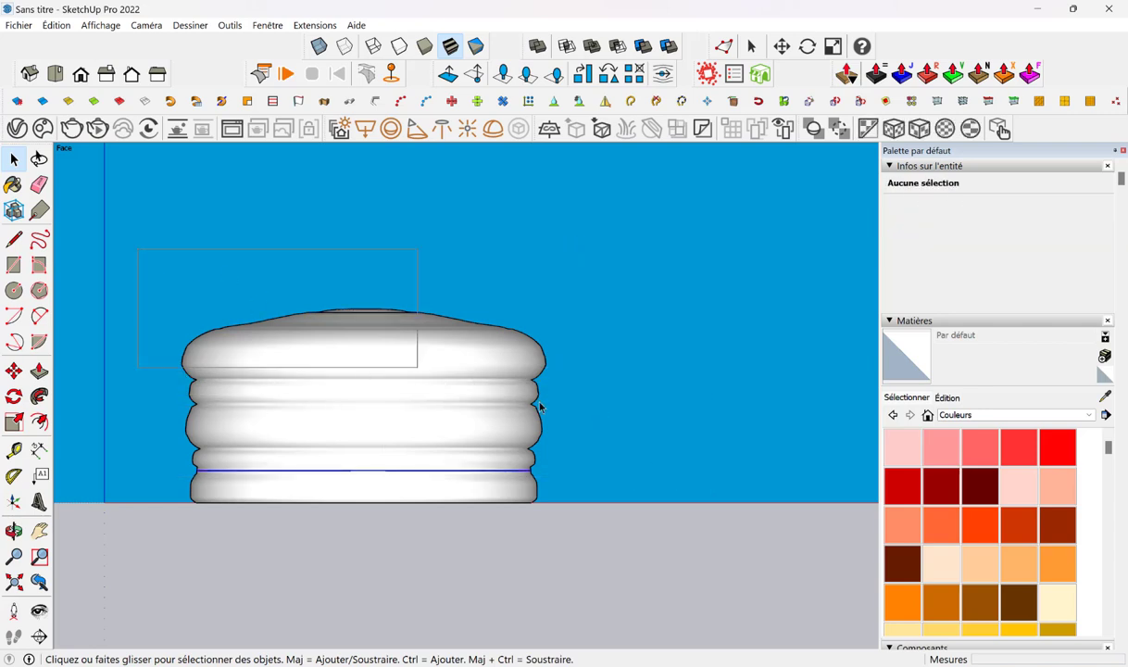
drag(139, 252, 416, 365)
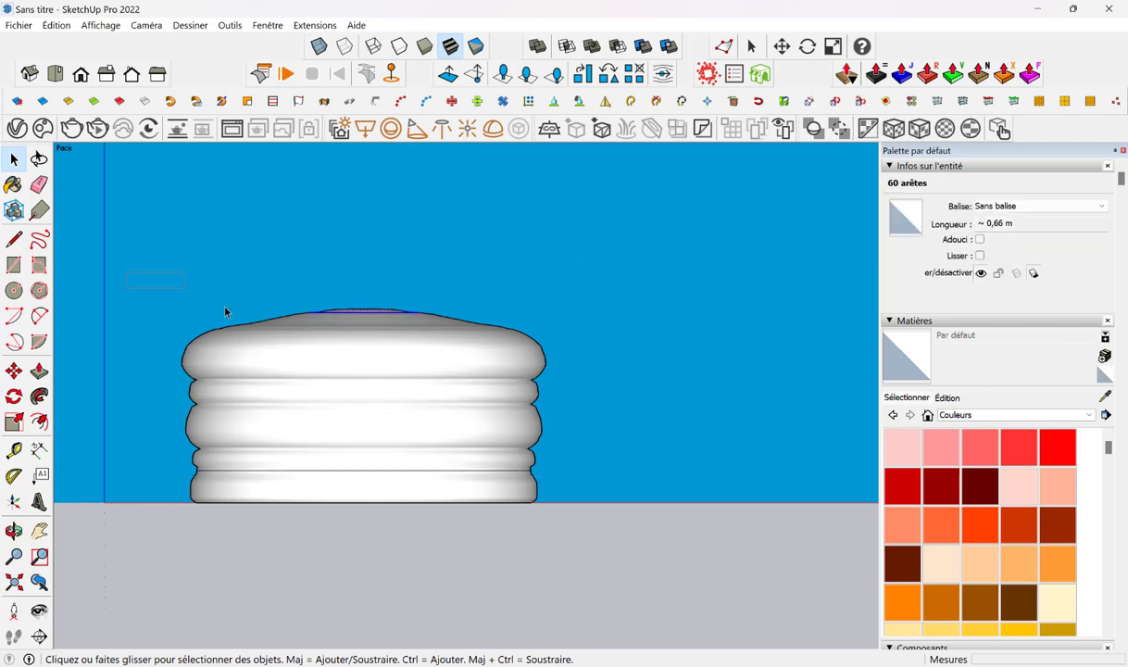
click(335, 360)
triple_click(338, 352)
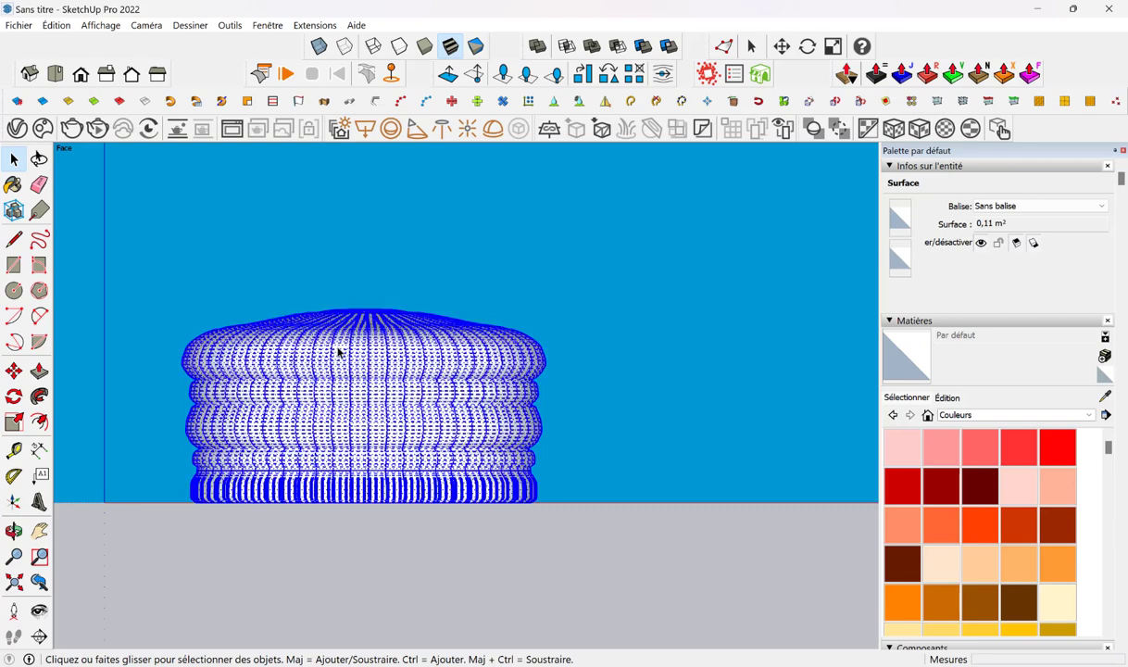
right_click(338, 352)
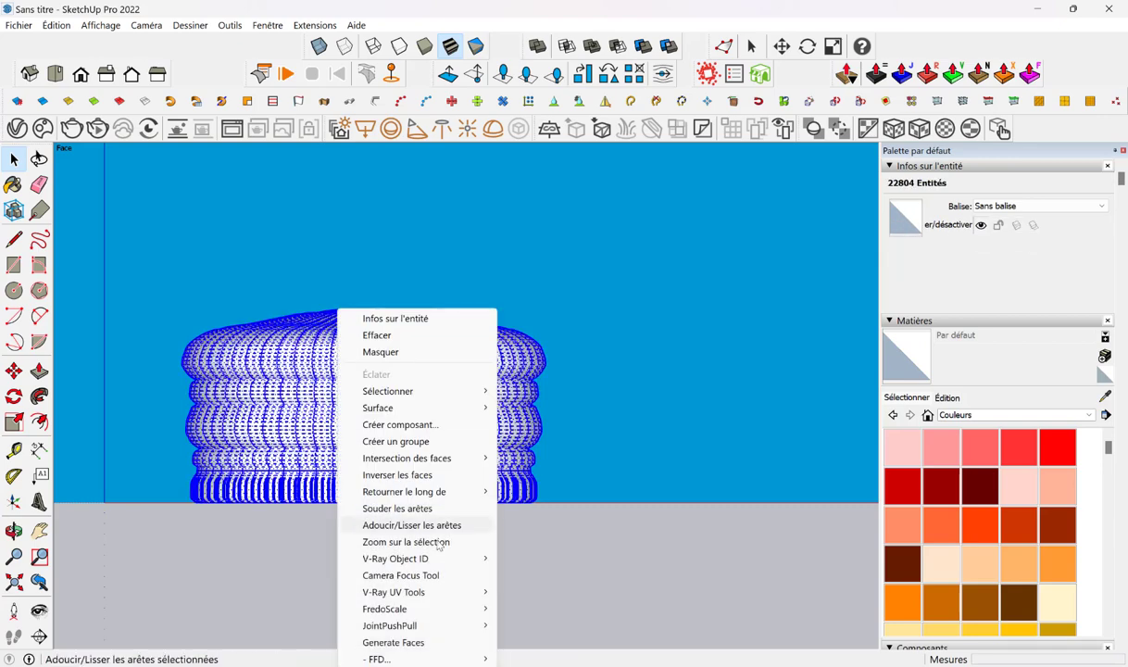
click(418, 526)
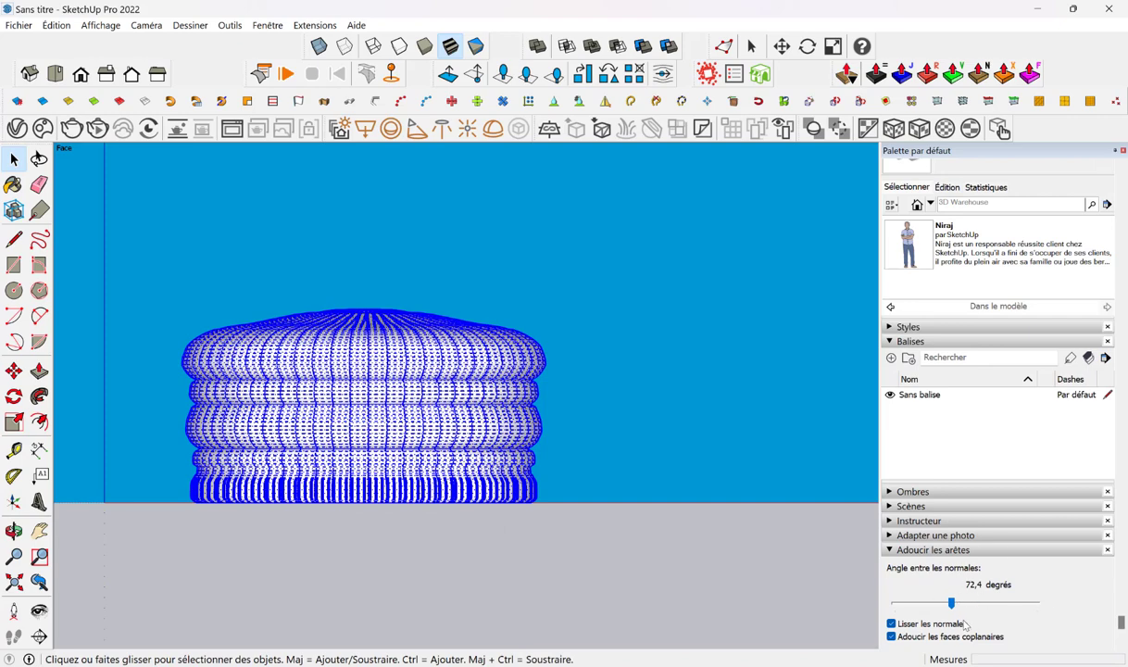
click(666, 436)
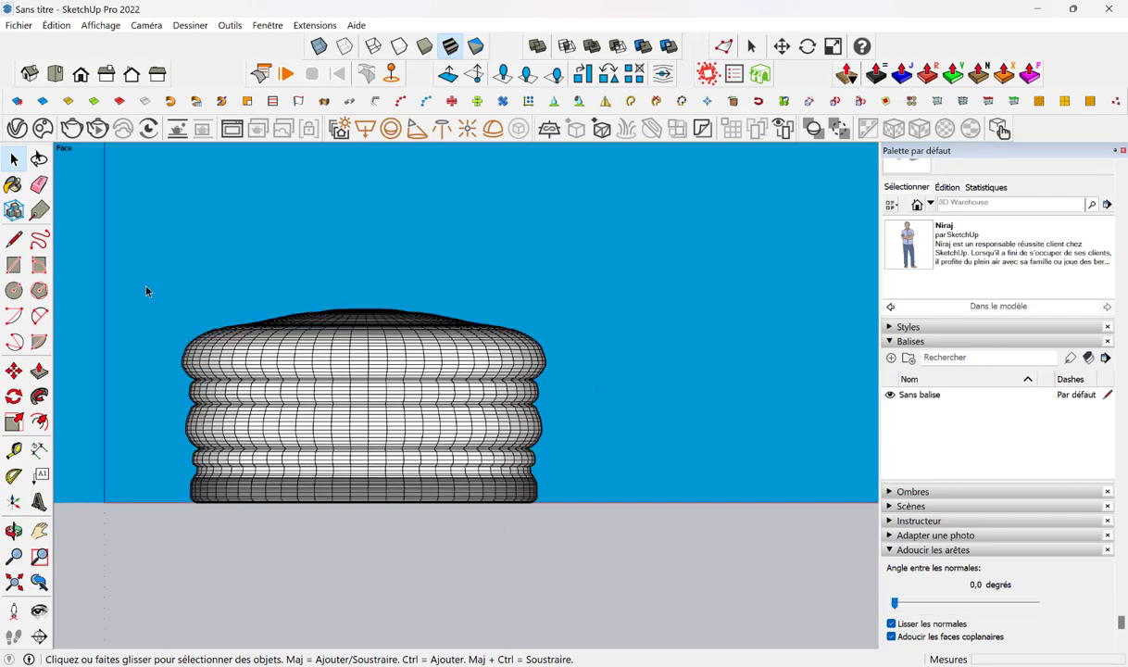
mouse_move(140, 285)
mouse_down()
mouse_move(389, 370)
mouse_move(577, 385)
mouse_up()
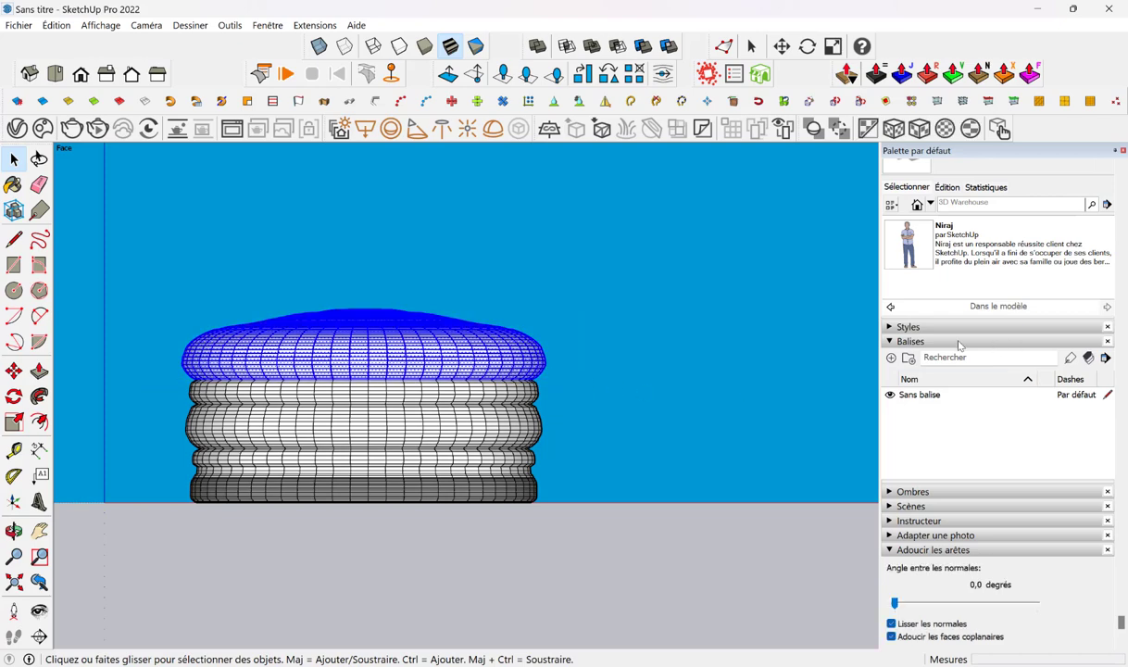
- Browse the Matières palette and pick dark brown Couleur C08
scroll(960, 345, up, 5)
scroll(972, 417, up, 5)
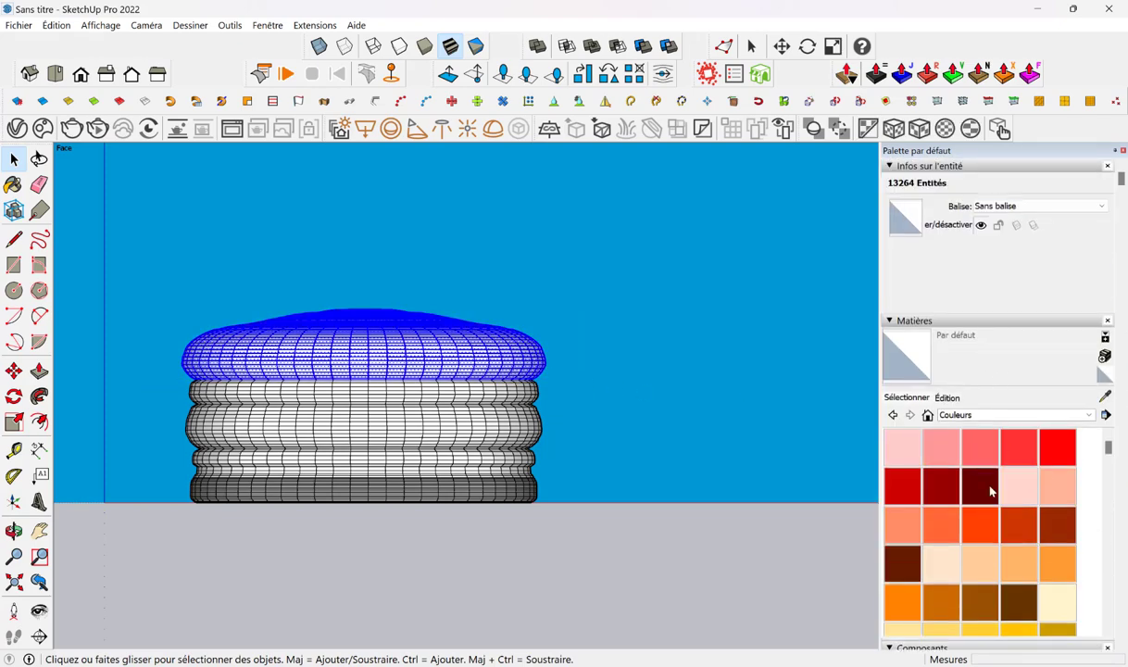
scroll(991, 491, down, 5)
drag(1106, 517, 1106, 590)
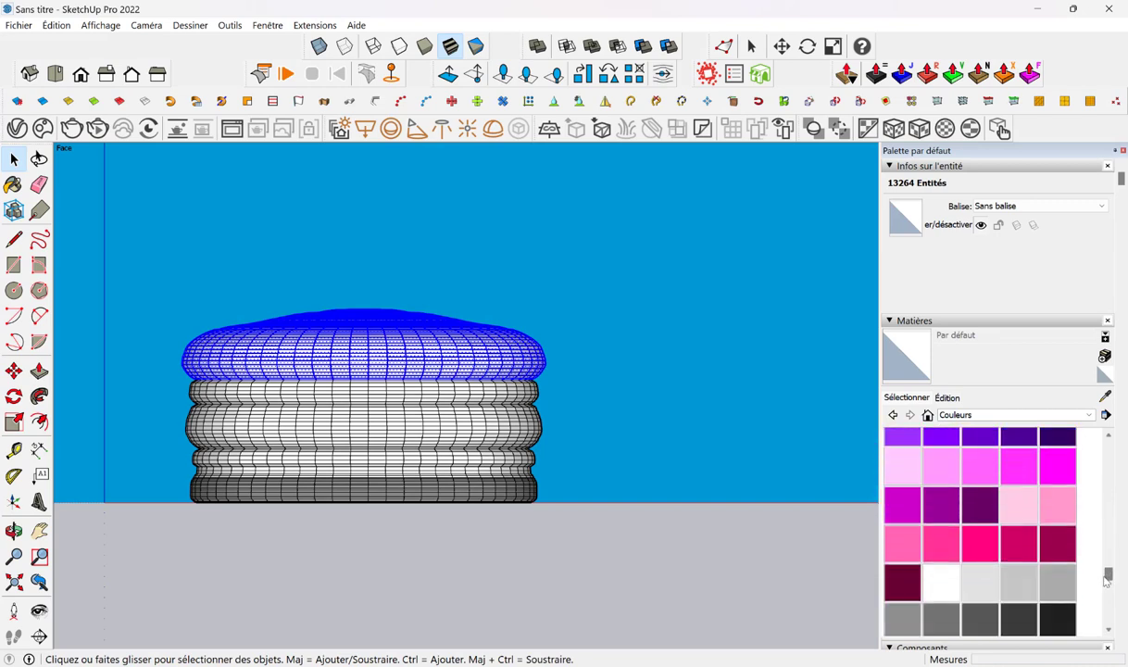
click(941, 496)
click(931, 514)
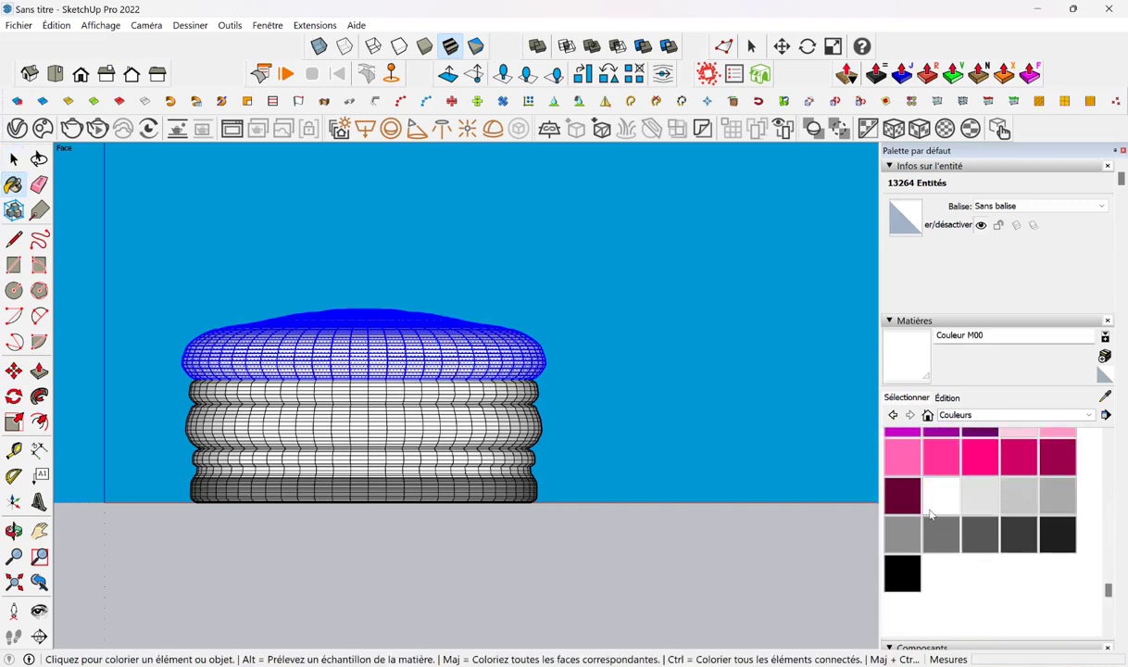
scroll(968, 519, up, 3)
scroll(970, 524, up, 3)
scroll(969, 517, up, 3)
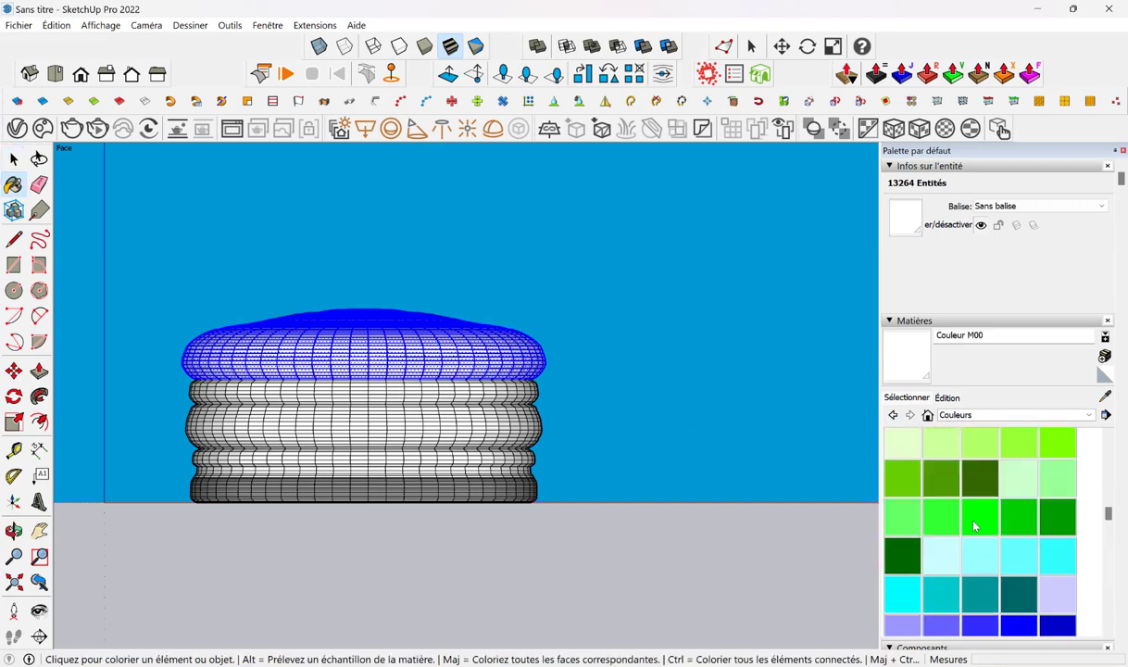
scroll(973, 524, up, 3)
click(1018, 495)
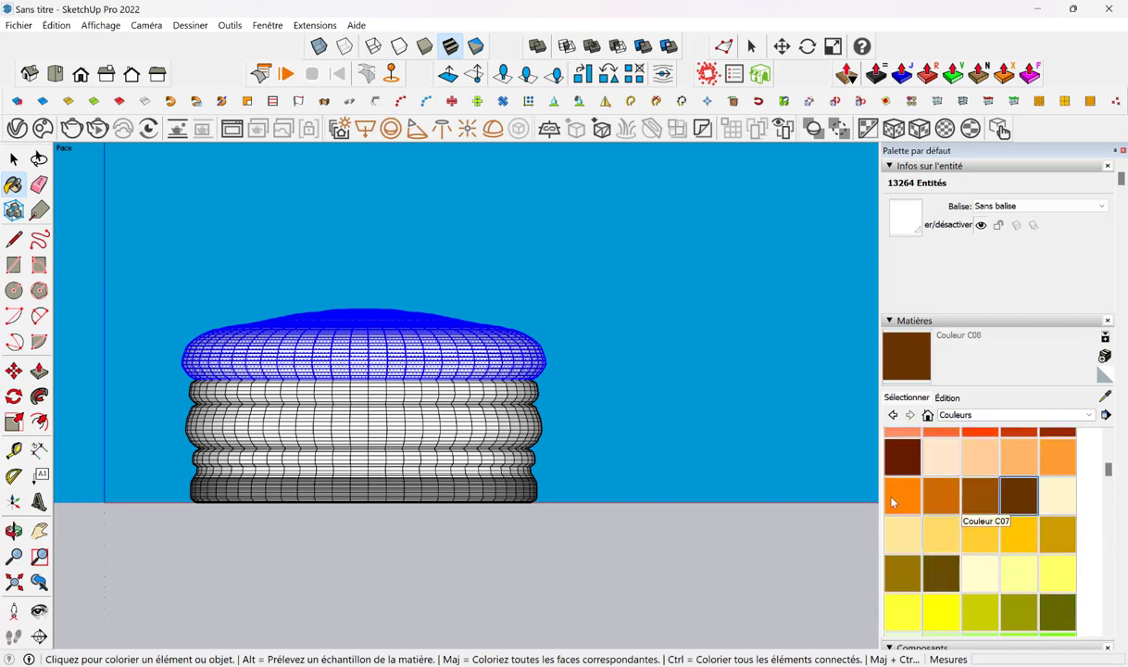
- Paint the cake's bottom and middle rings dark brown
key(space)
click(177, 460)
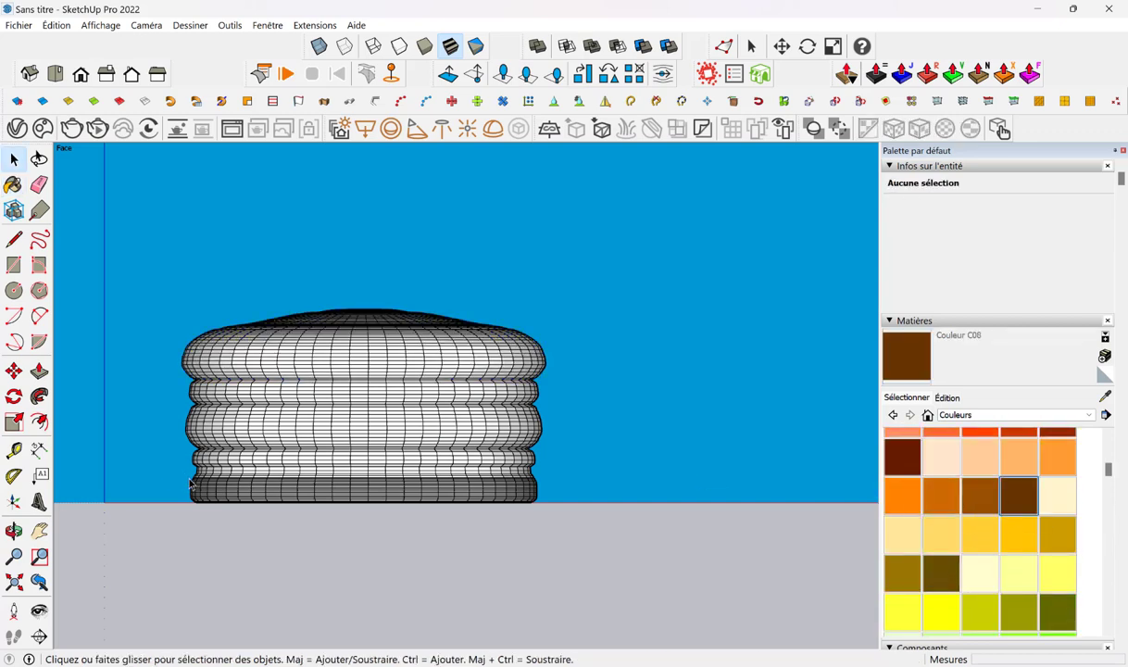
drag(183, 473, 653, 531)
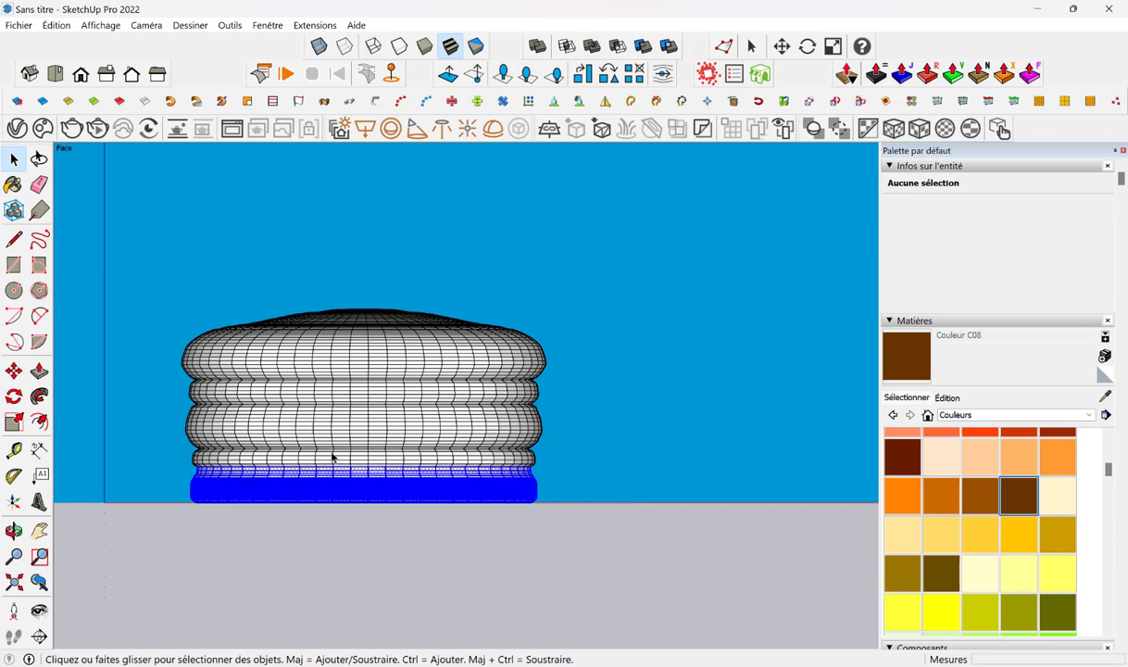
ctrl+drag(452, 431, 270, 381)
key(b)
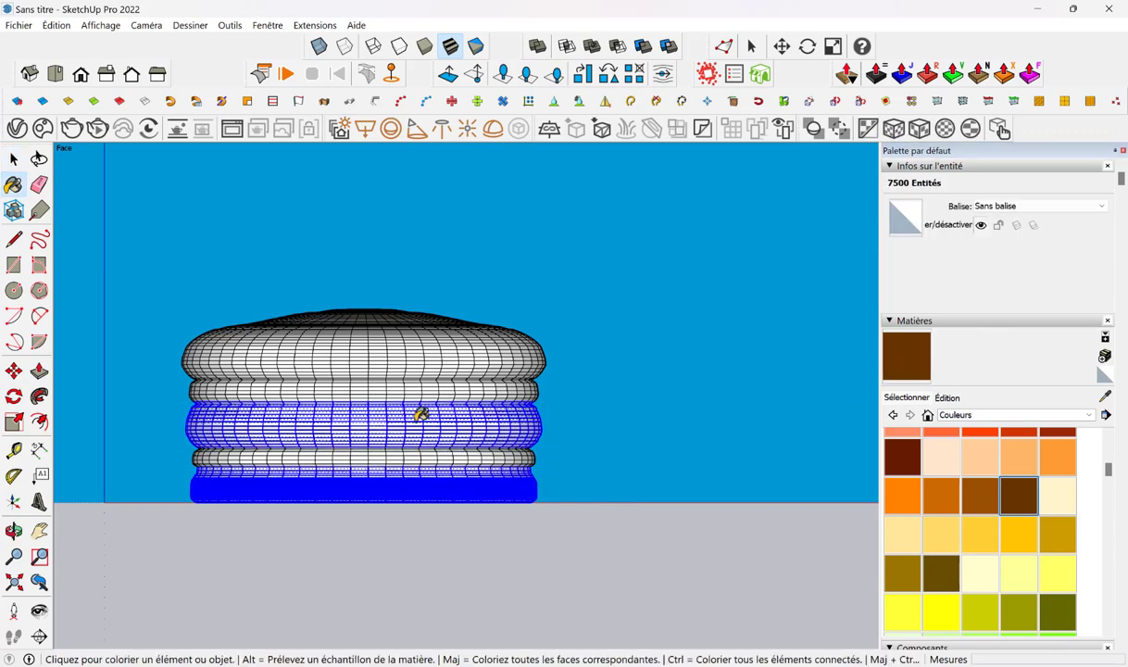
click(412, 408)
- Paint the thin ring below the top with the sampled brown material
key(space)
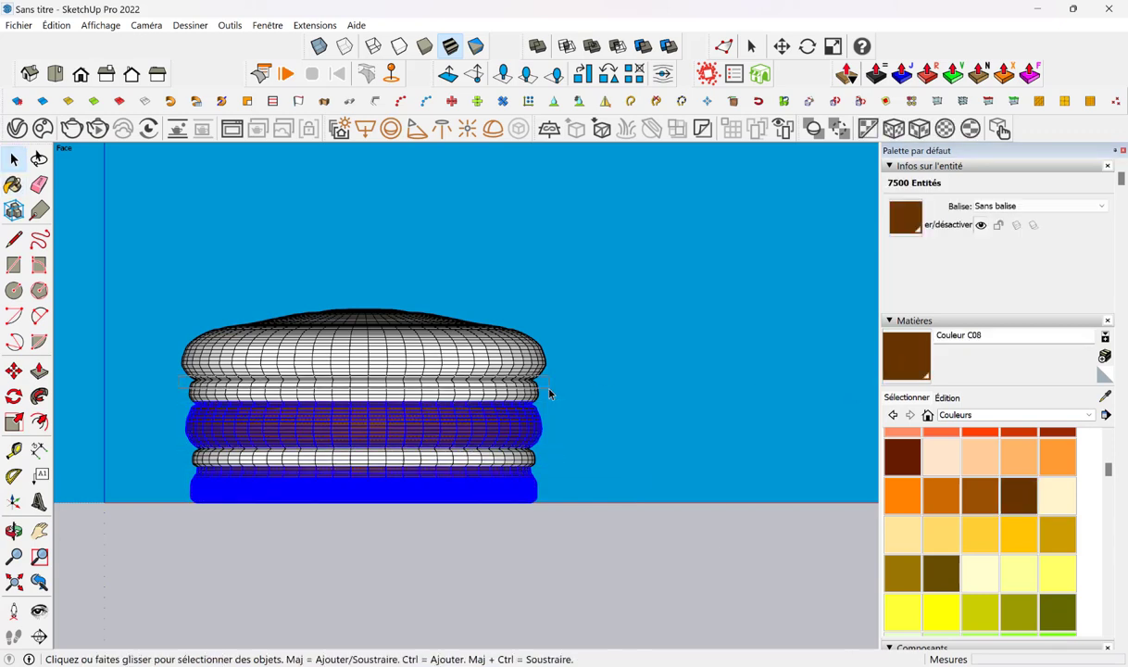
click(568, 410)
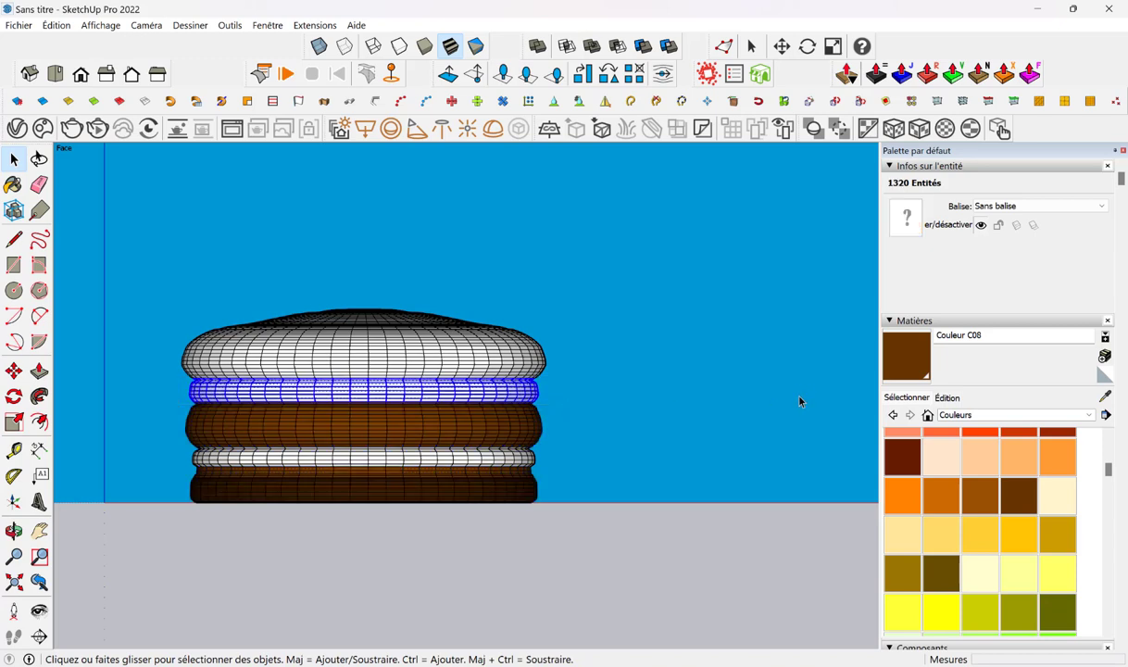
click(1105, 396)
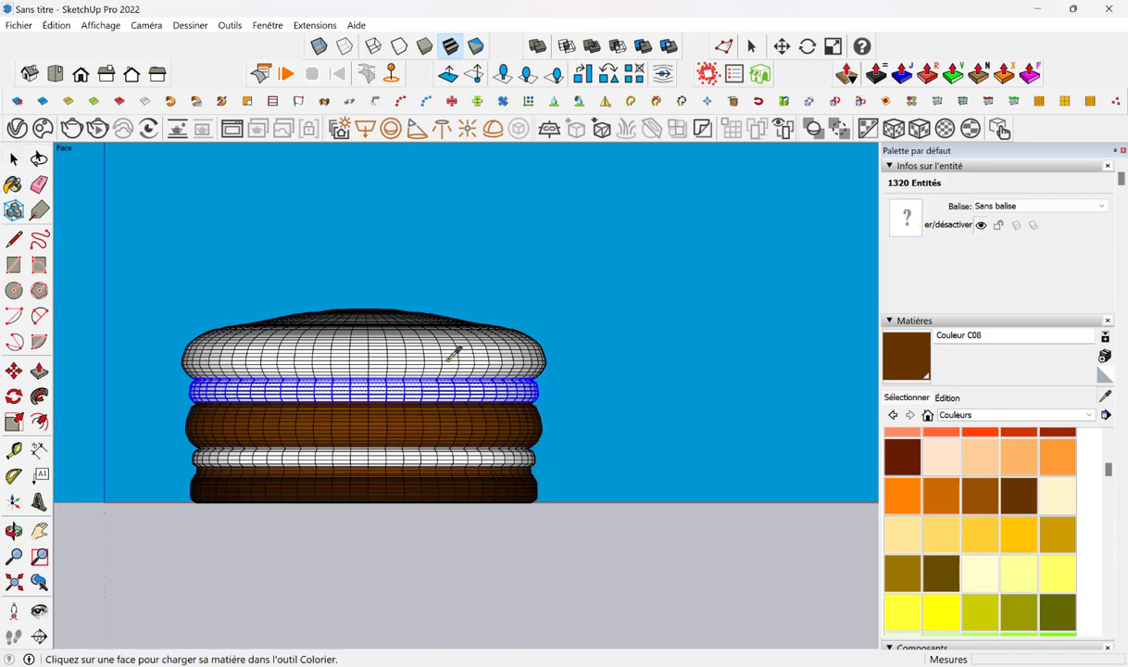
click(463, 426)
click(476, 399)
key(space)
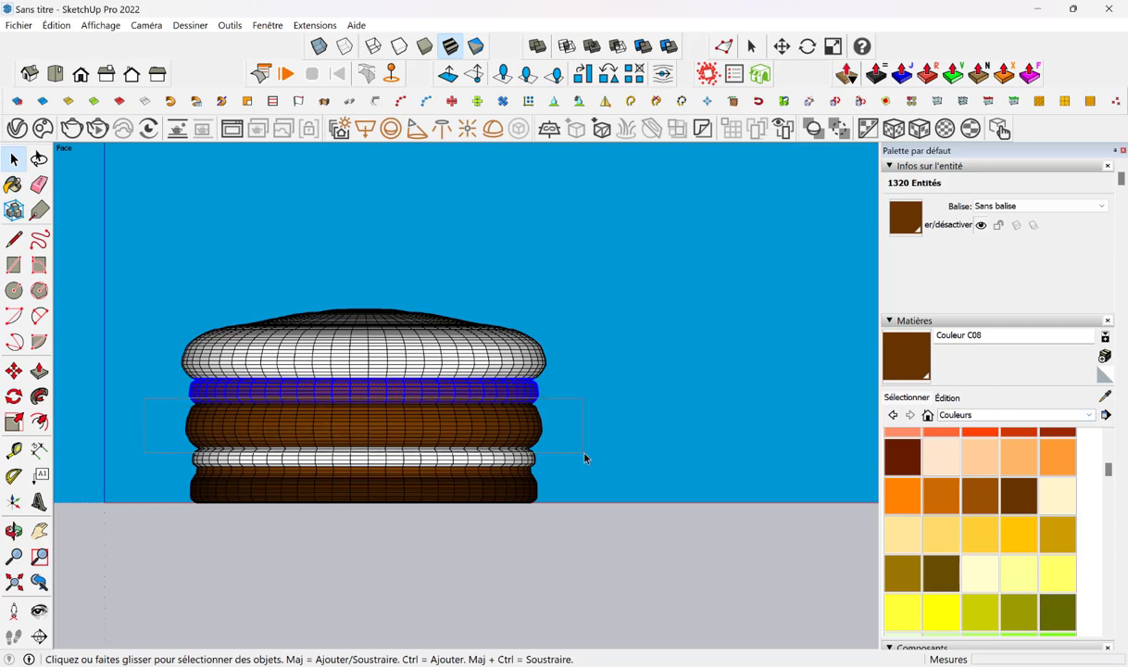
- Paint the middle layer pale yellow Couleur D02 and orbit to check it
drag(283, 429, 585, 458)
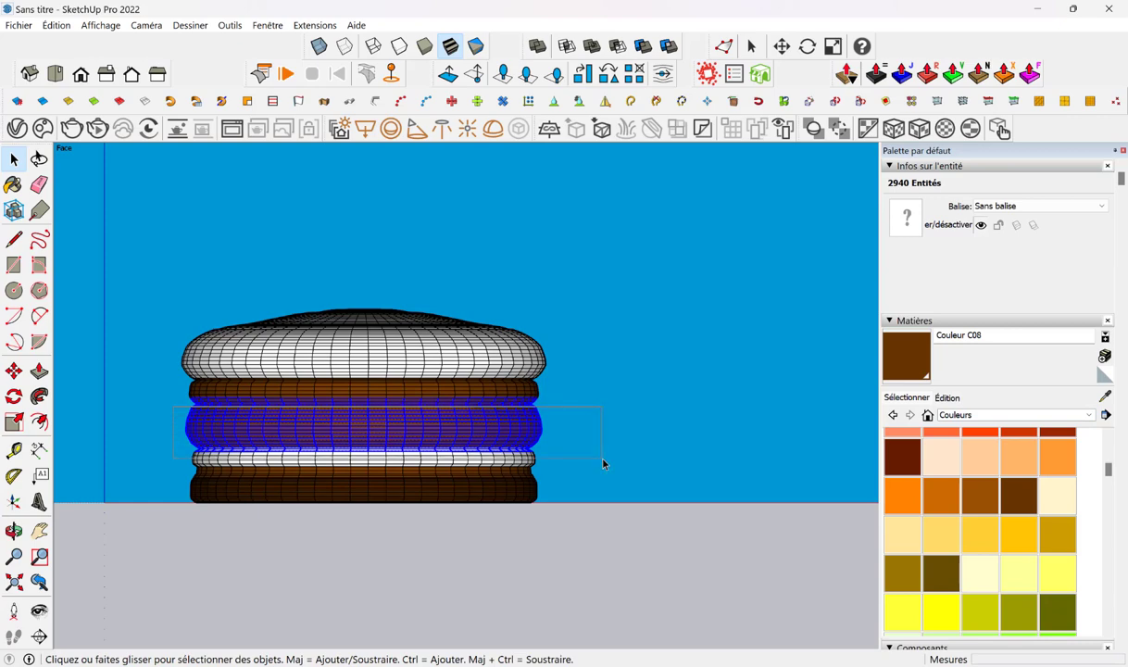
drag(221, 422, 576, 428)
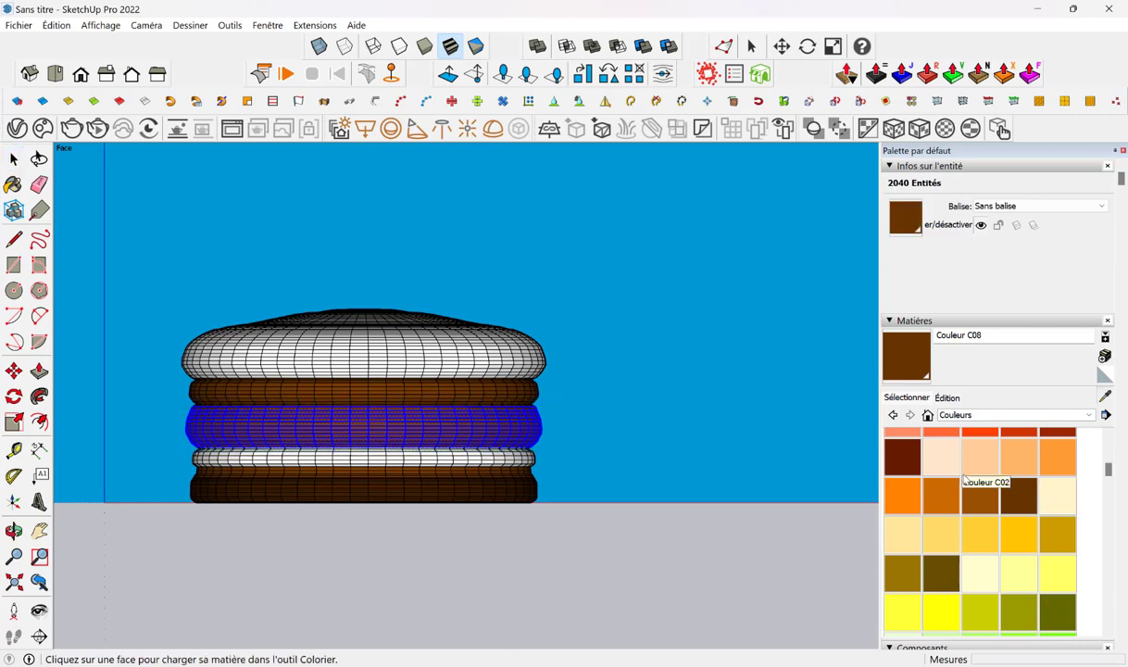
click(941, 535)
click(371, 407)
key(space)
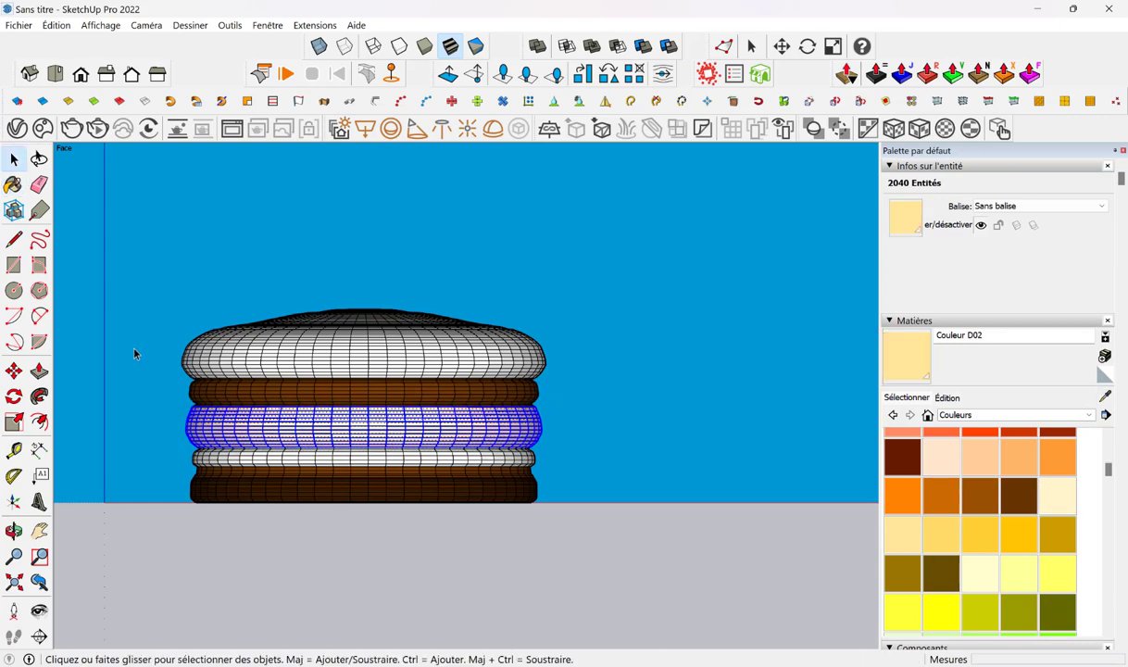
middle_drag(133, 352, 148, 371)
mouse_move(211, 396)
middle_down()
mouse_move(176, 403)
mouse_move(404, 413)
middle_up()
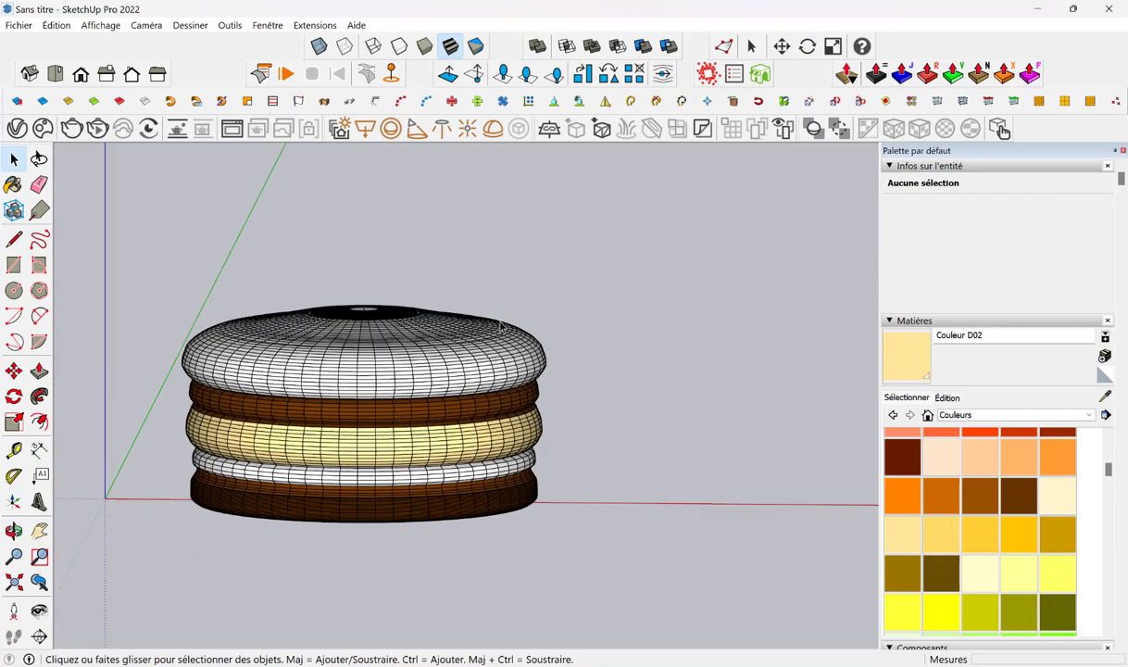
- Switch to Front view and window-select the cake's white top layer
mouse_move(500, 326)
middle_down()
mouse_move(409, 378)
mouse_move(410, 420)
mouse_move(421, 378)
middle_up()
scroll(408, 378, up, 3)
scroll(410, 388, down, 3)
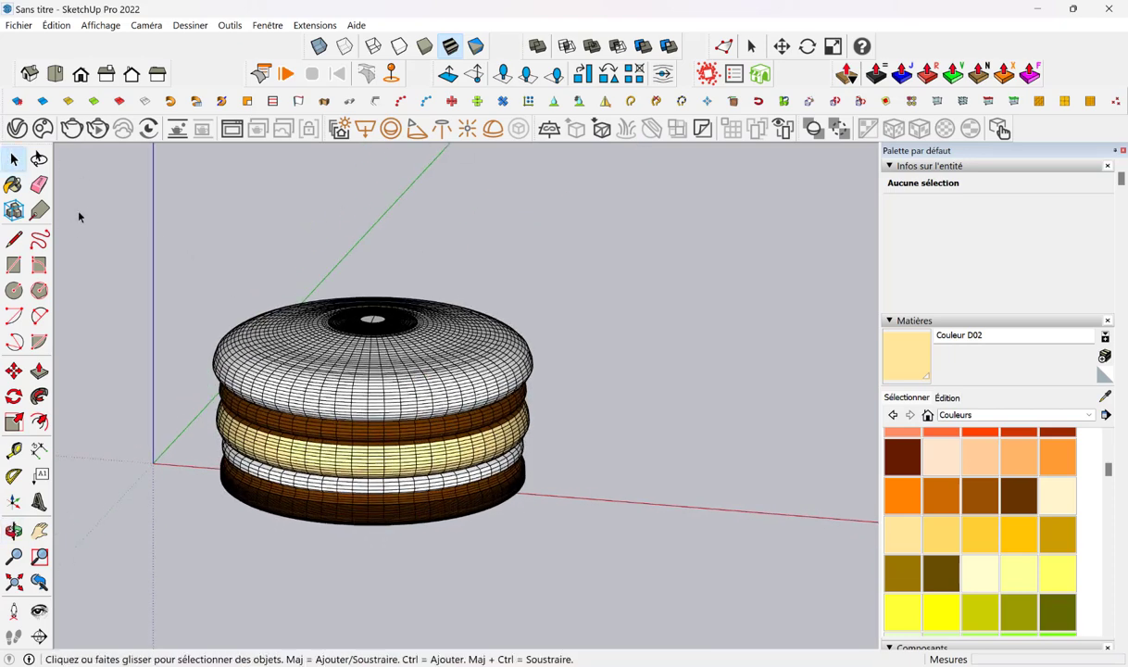
click(149, 128)
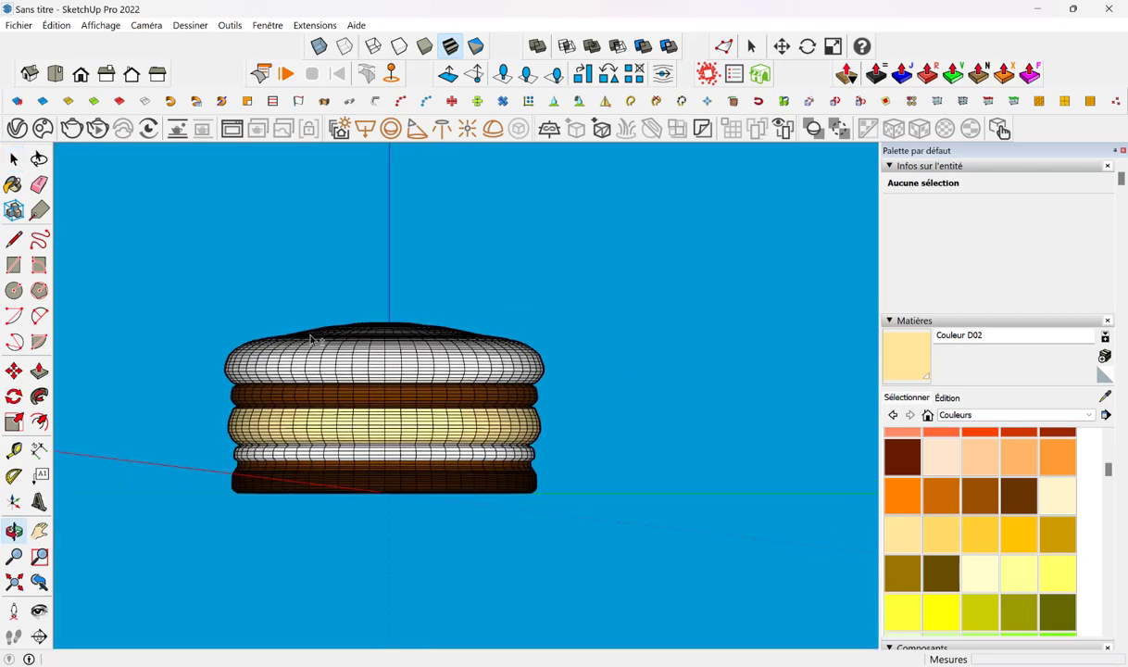
click(81, 74)
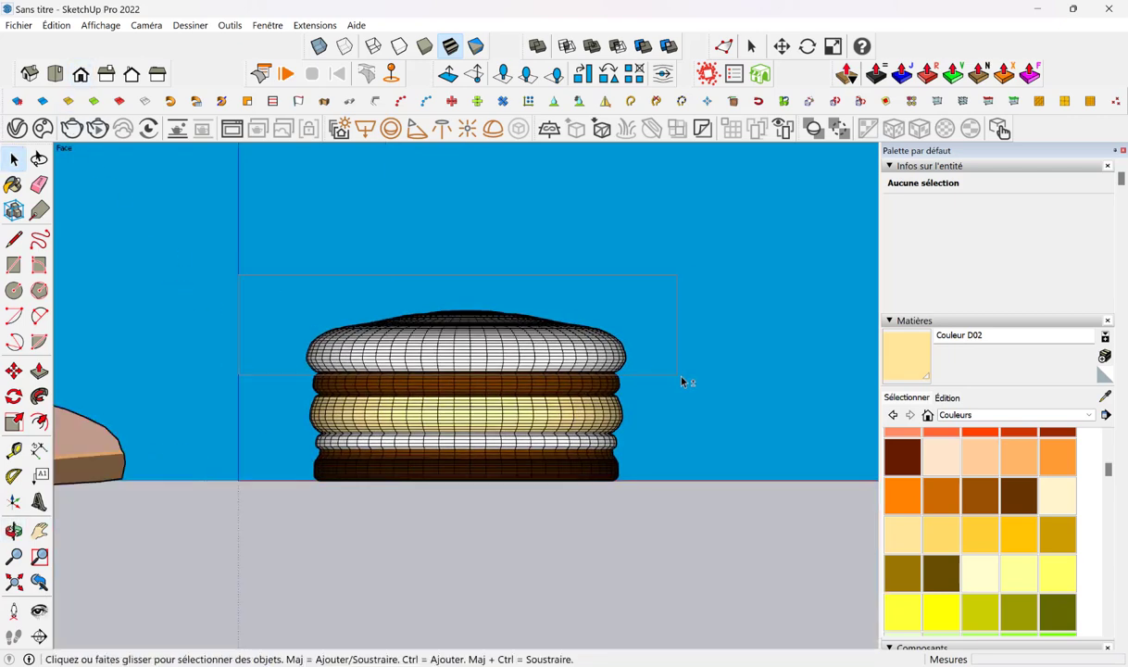
drag(707, 364, 713, 359)
drag(176, 264, 722, 365)
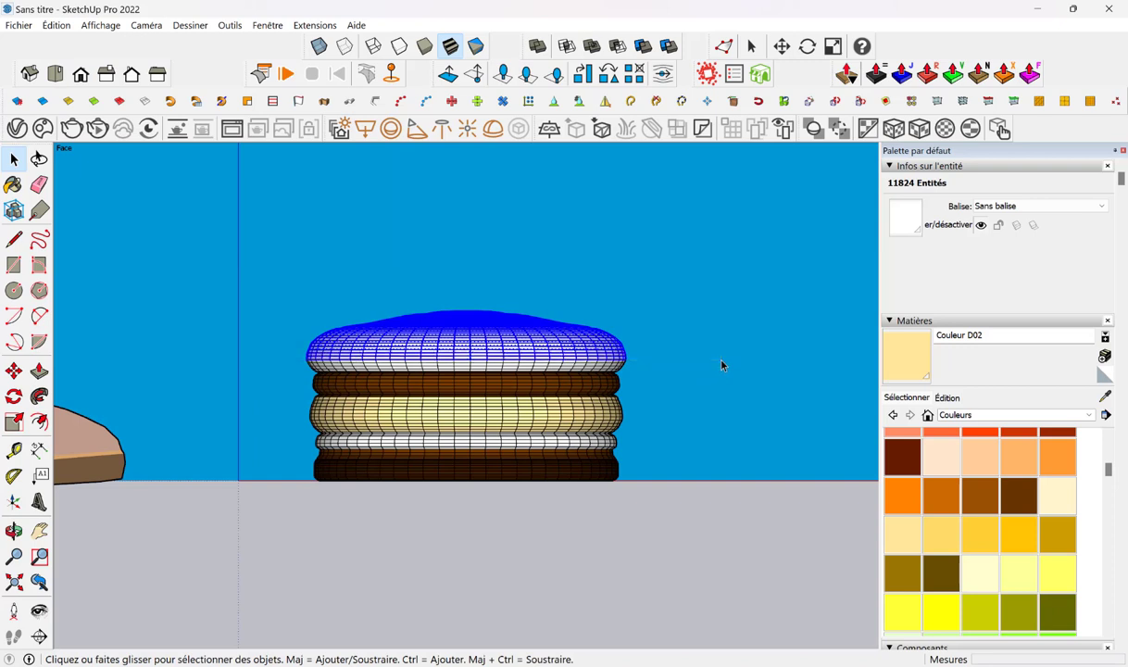
- Move a copy of the top layer up the blue axis above the cake
key(m)
drag(459, 341, 458, 230)
key(space)
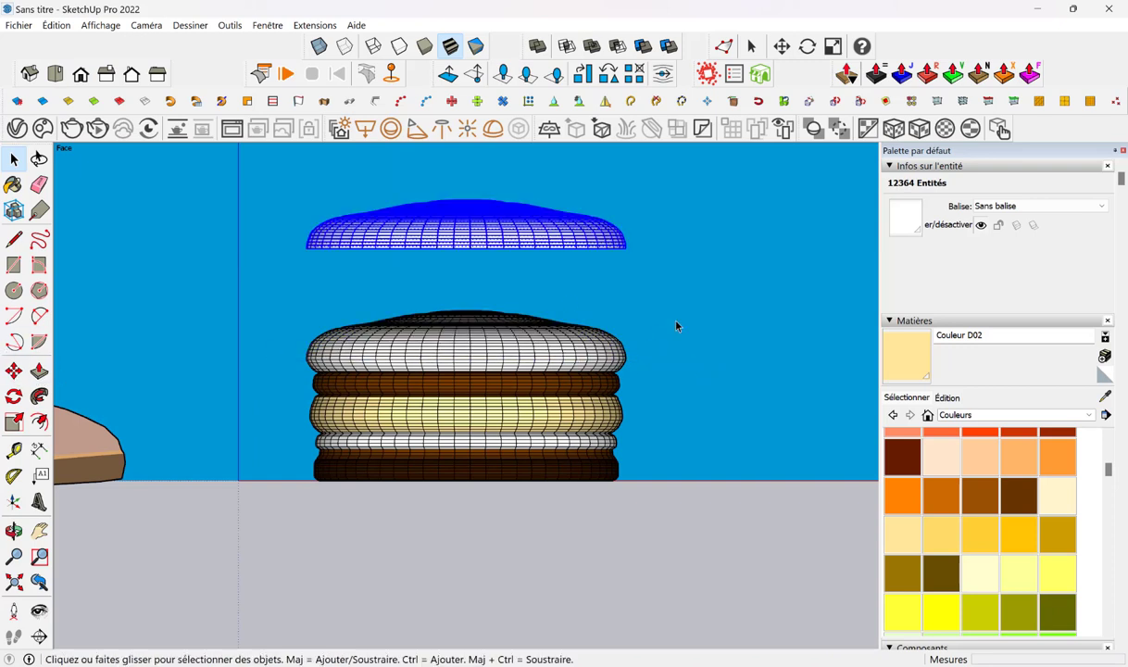
click(676, 326)
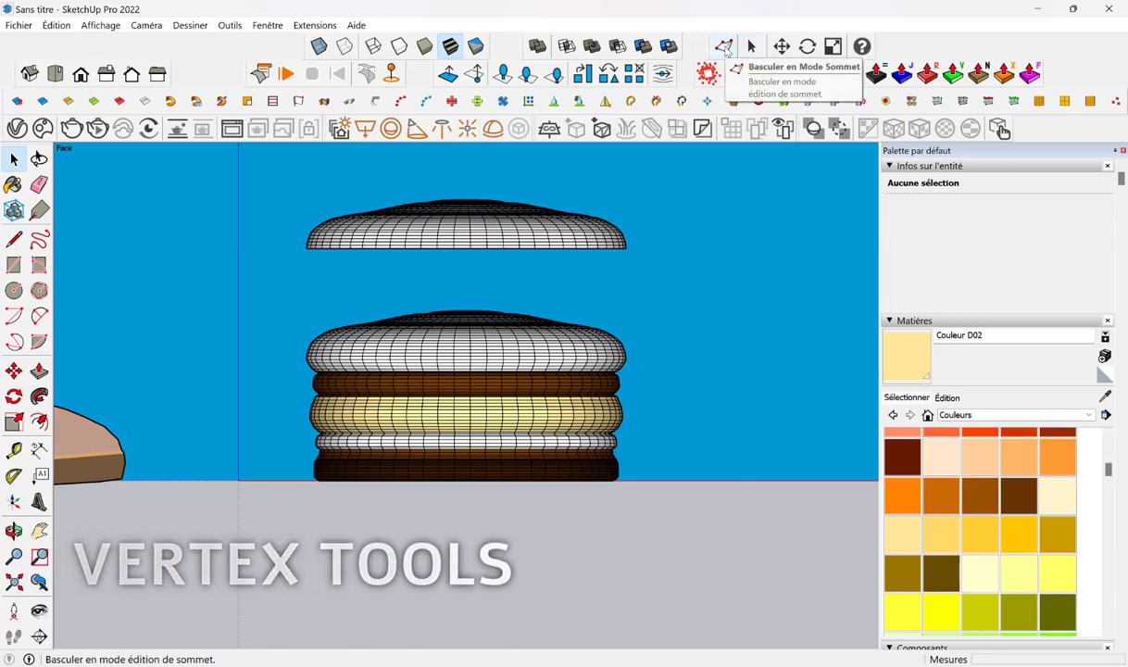
- With Vertex Tools, select several rim vertices of the floating layer and drag them down into drips
click(726, 51)
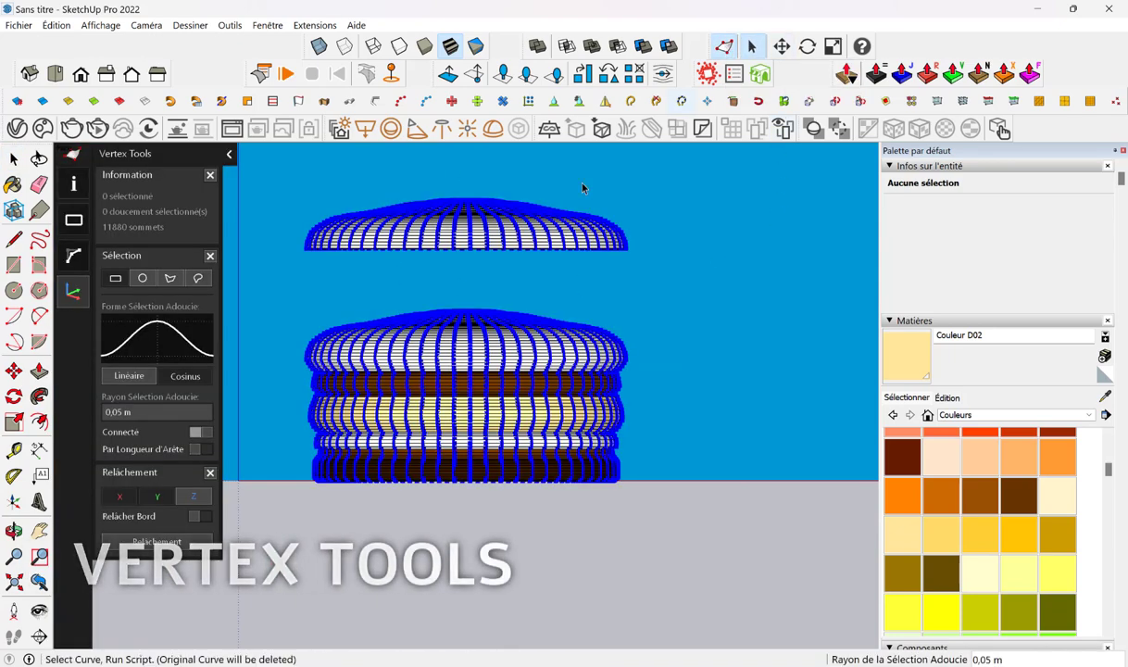
click(470, 244)
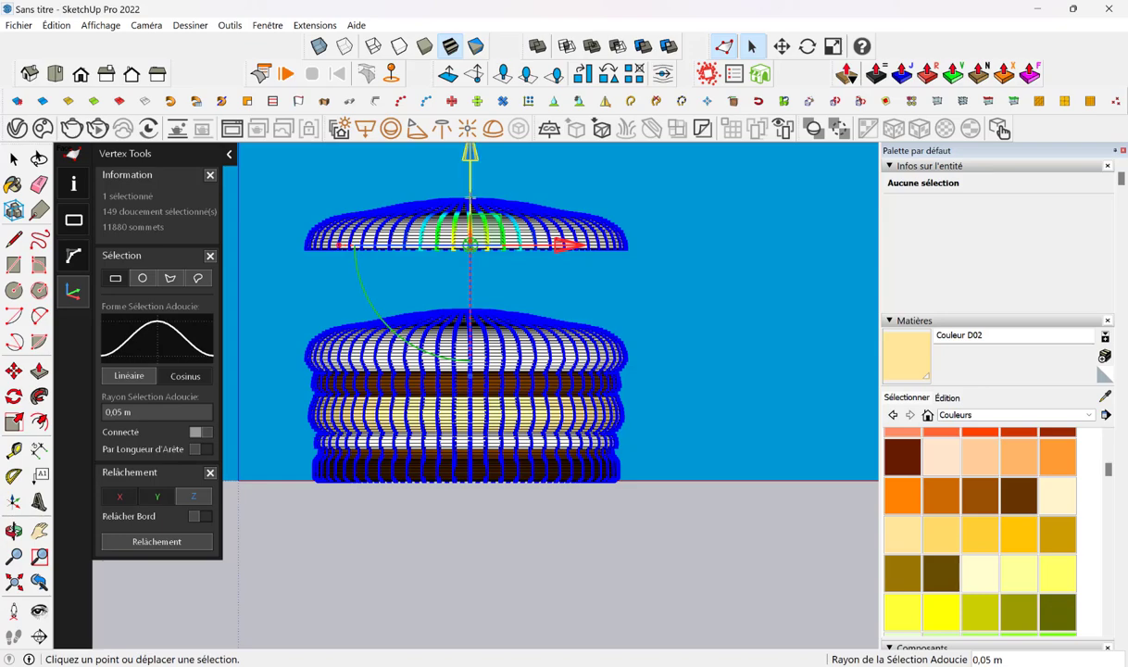
middle_drag(585, 243, 470, 296)
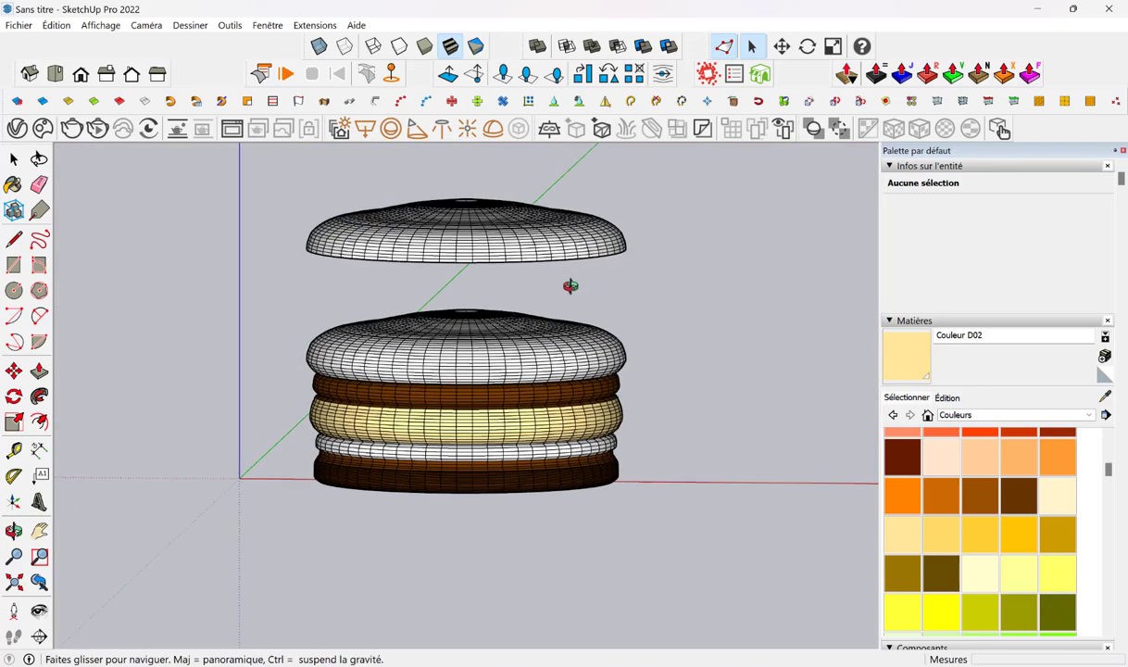
click(432, 277)
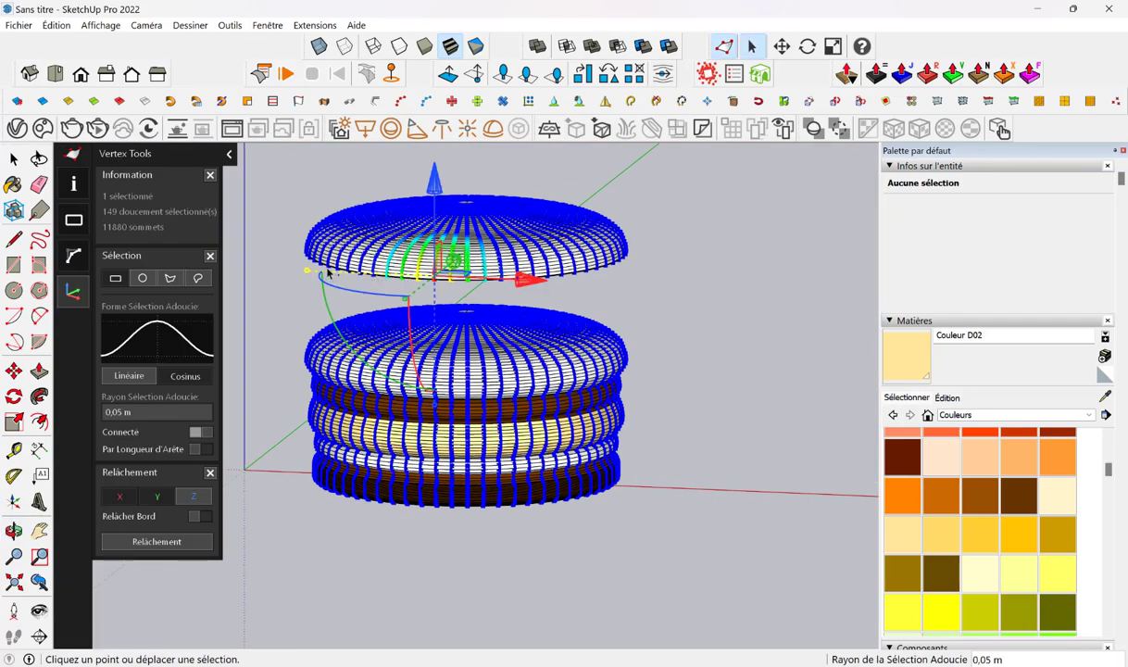
shift+click(330, 266)
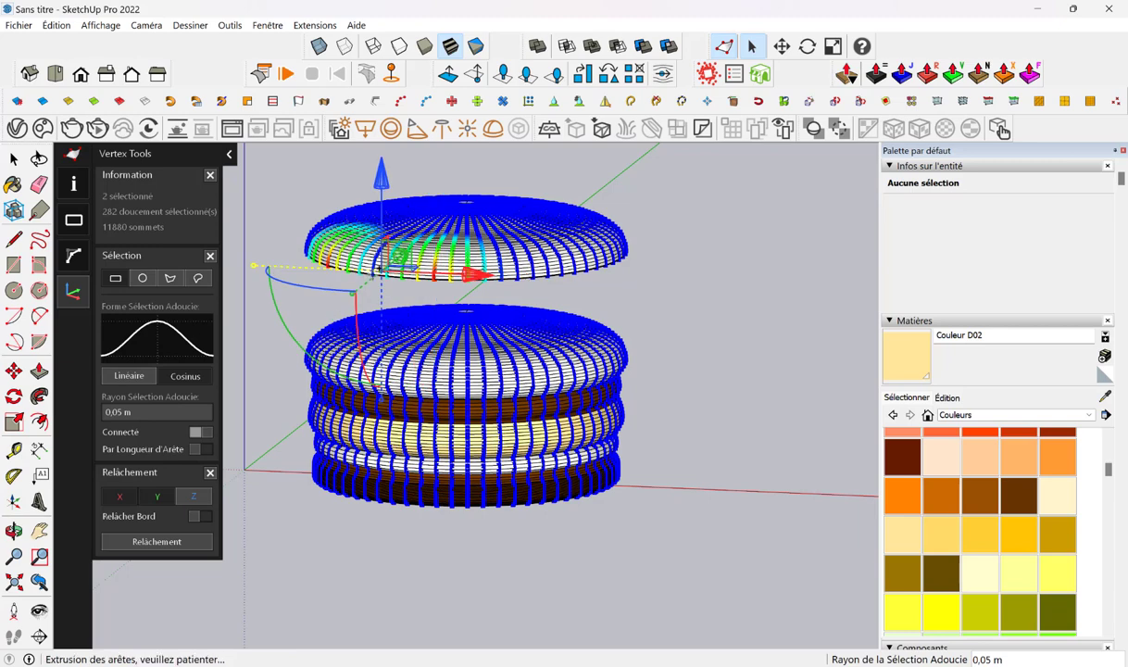
drag(562, 277, 435, 274)
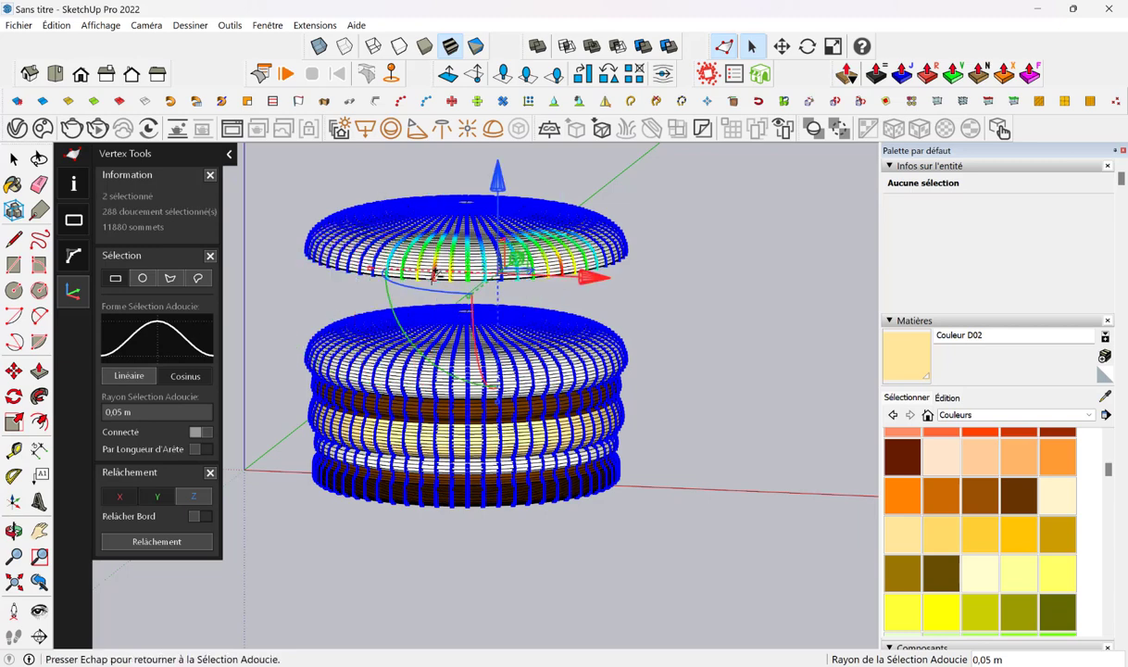
shift+click(339, 263)
shift+click(608, 246)
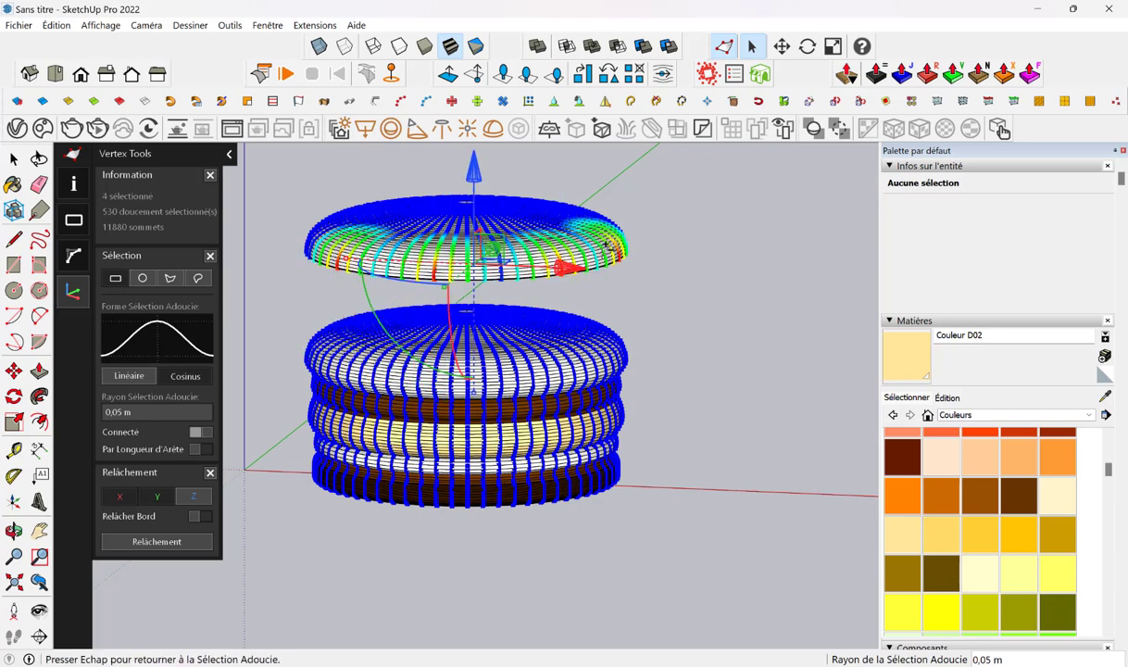
drag(561, 268, 657, 268)
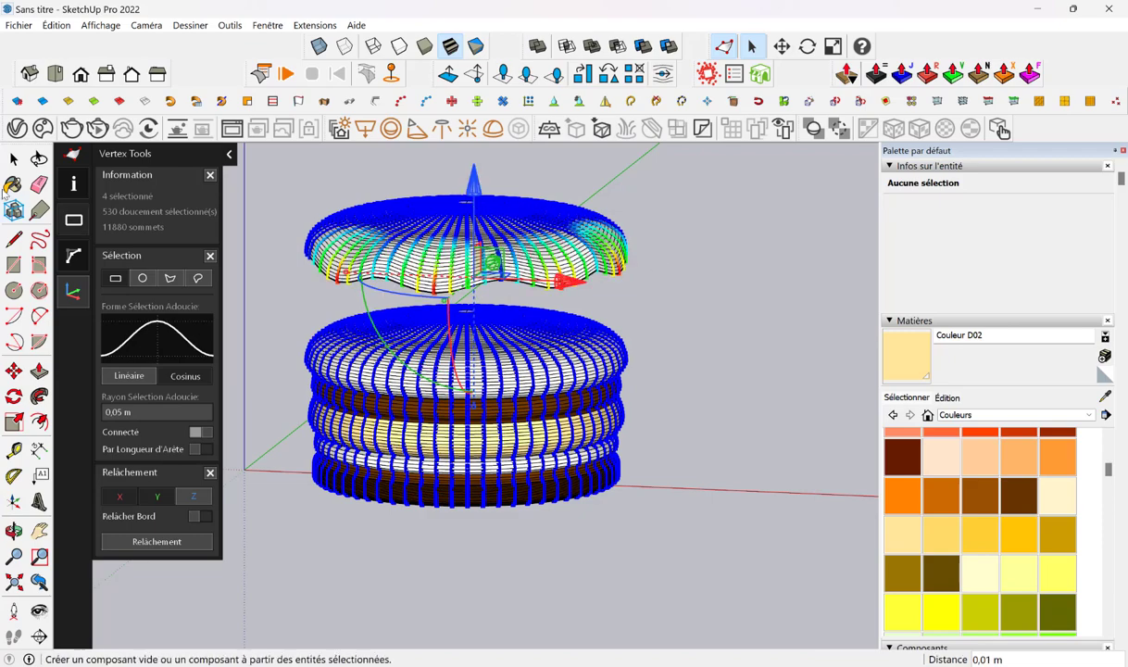
click(14, 160)
mouse_move(651, 338)
middle_down()
mouse_move(794, 282)
mouse_move(713, 295)
mouse_move(668, 350)
mouse_move(640, 352)
middle_up()
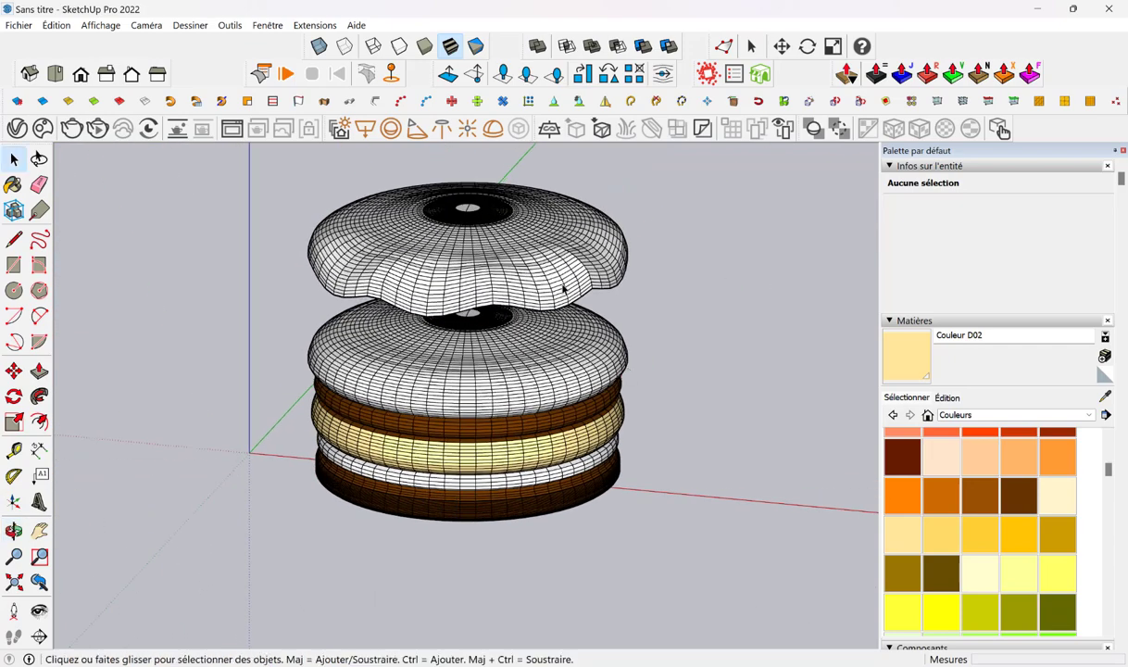
- Select the whole floating icing piece and soften its edges at about 89 degrees
triple_click(510, 278)
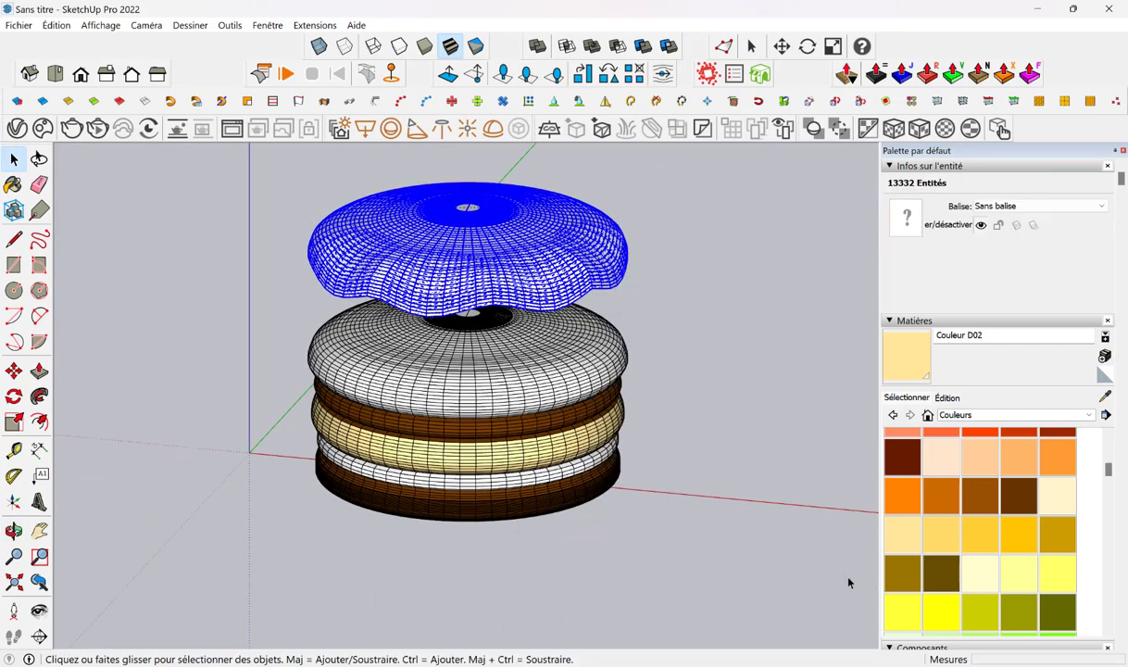
scroll(1016, 541, down, 5)
scroll(1010, 555, down, 5)
scroll(1006, 570, down, 3)
scroll(1001, 593, down, 2)
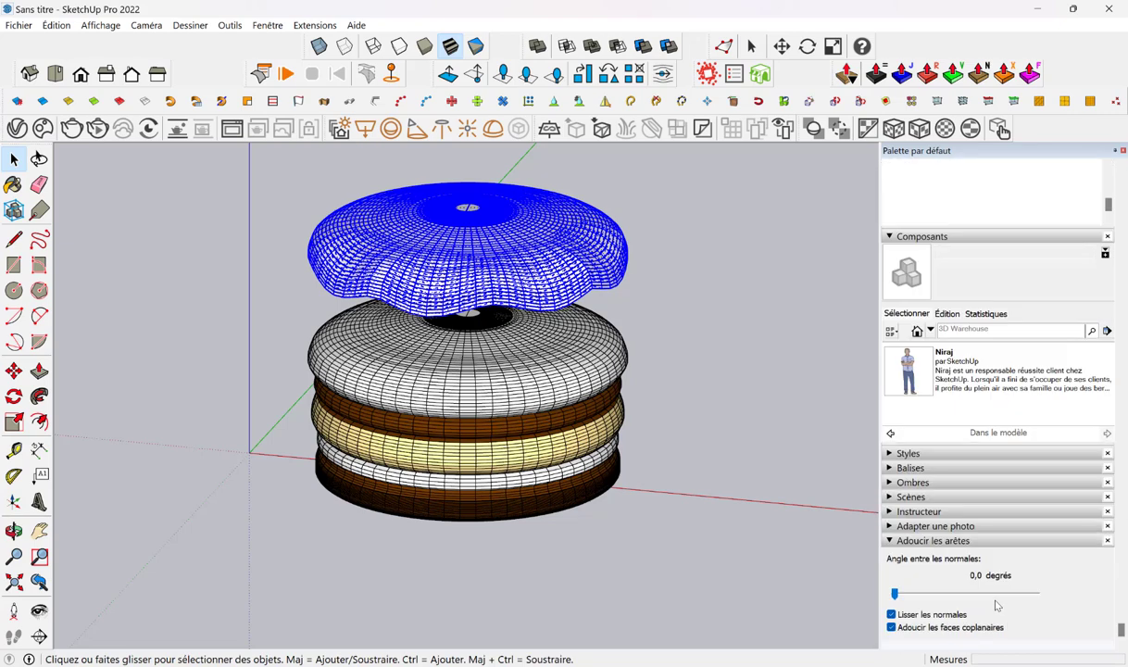
drag(895, 594, 960, 593)
click(521, 241)
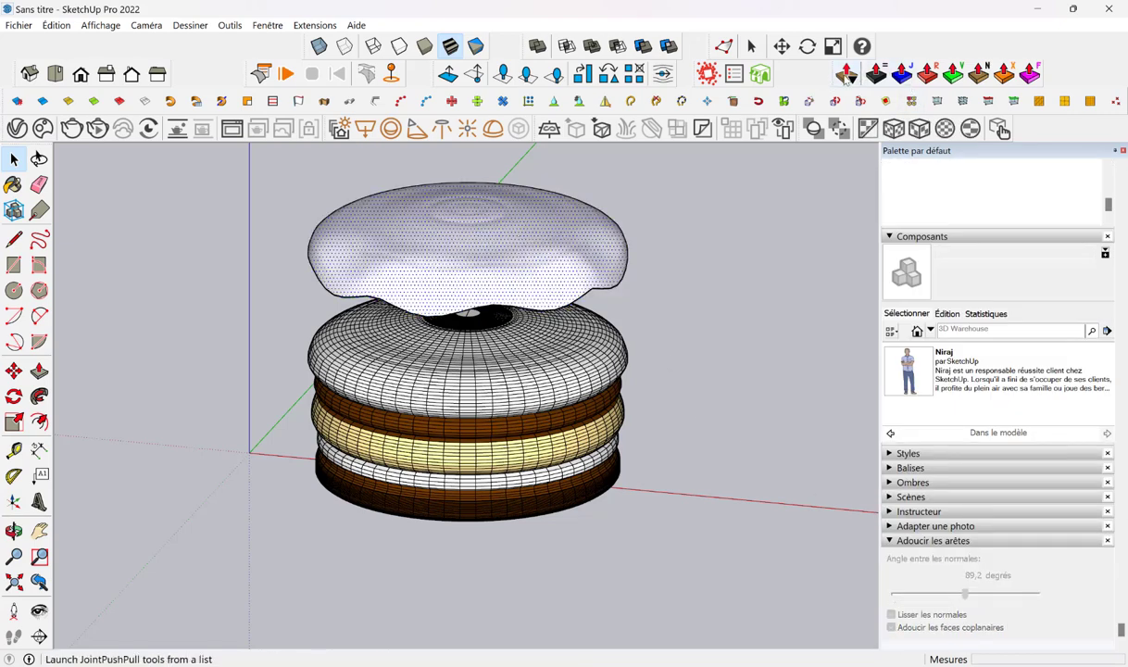
- Thicken the icing surface by -0,01 m with Fredo6 Joint Push Pull
click(903, 76)
middle_drag(525, 266, 630, 199)
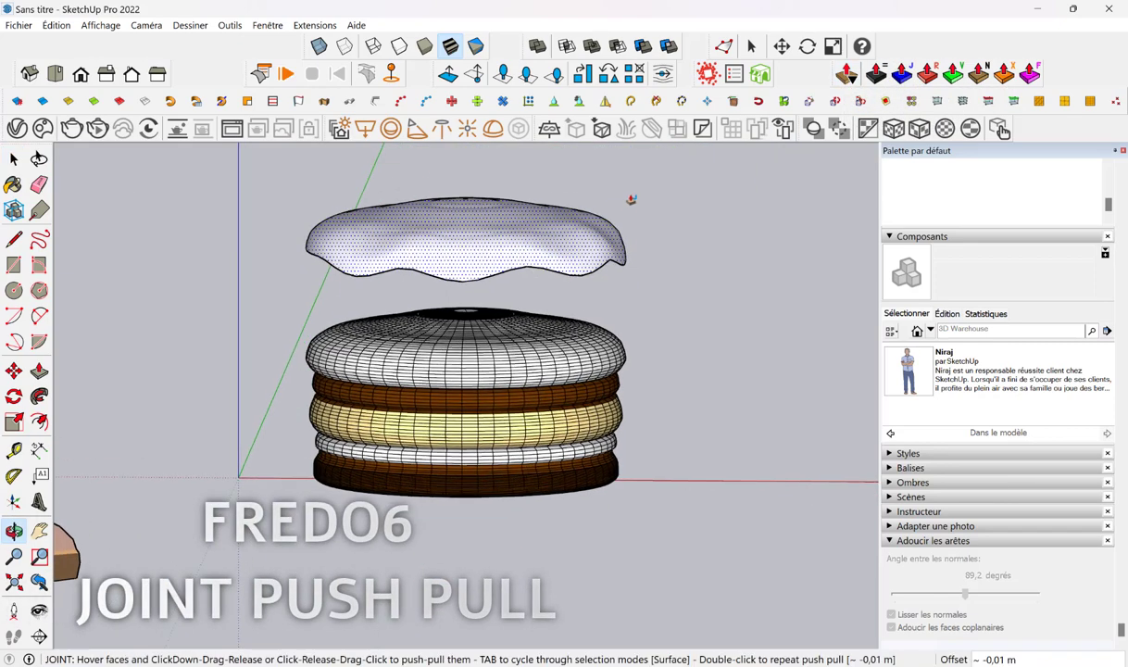
drag(597, 241, 582, 248)
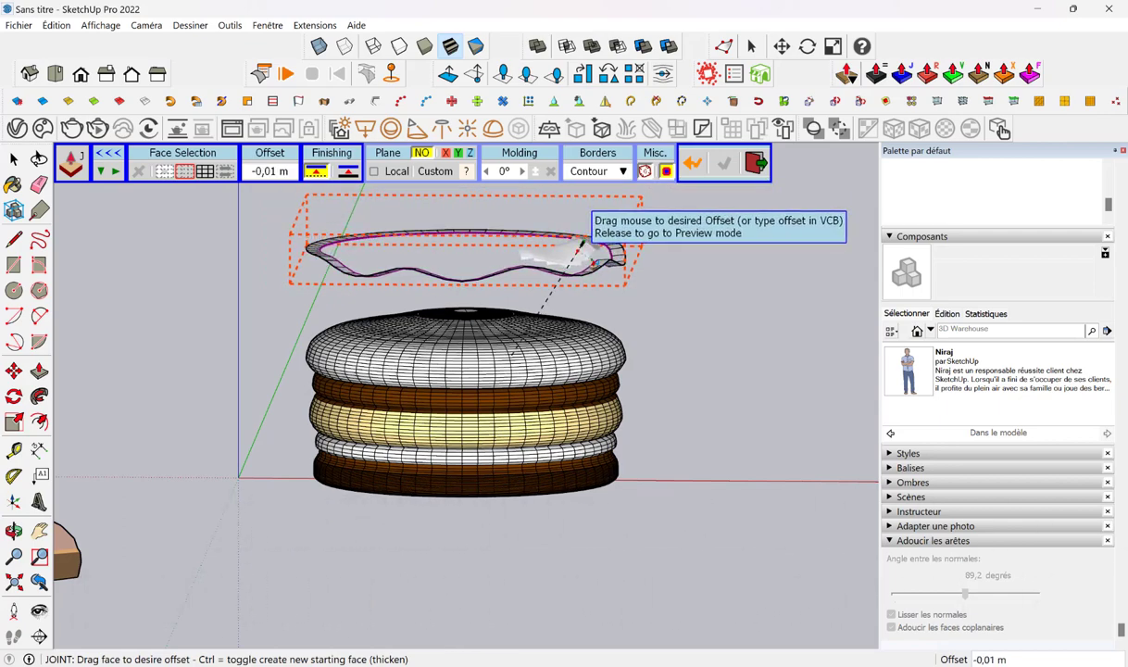
drag(582, 248, 594, 264)
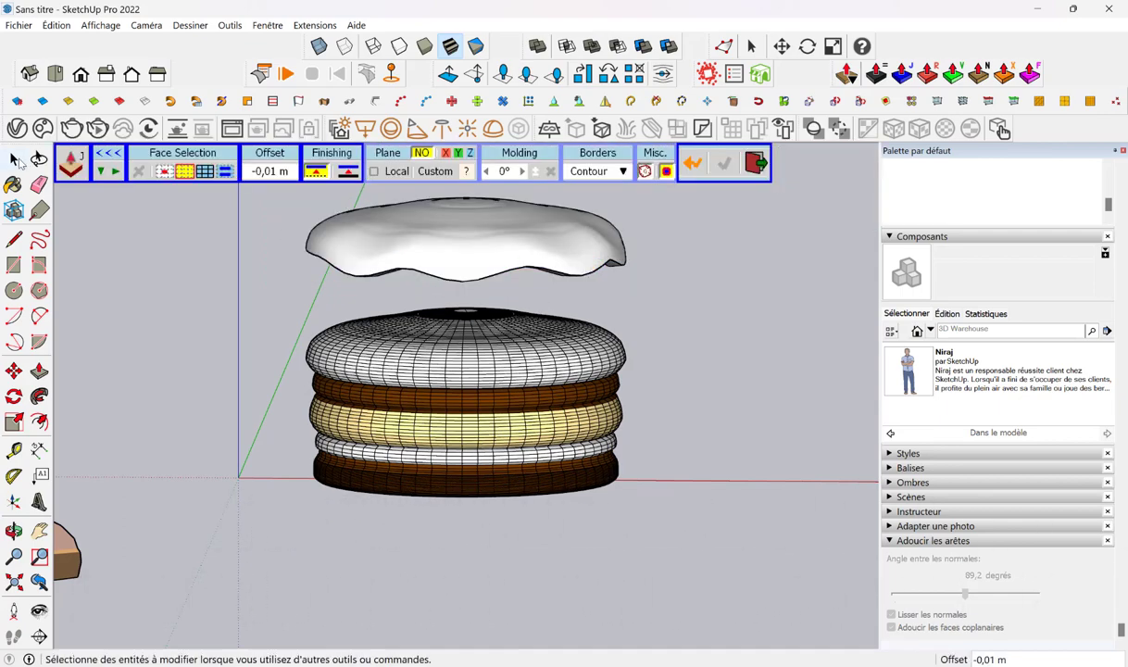
mouse_move(594, 282)
middle_down()
mouse_move(520, 165)
mouse_move(473, 262)
middle_up()
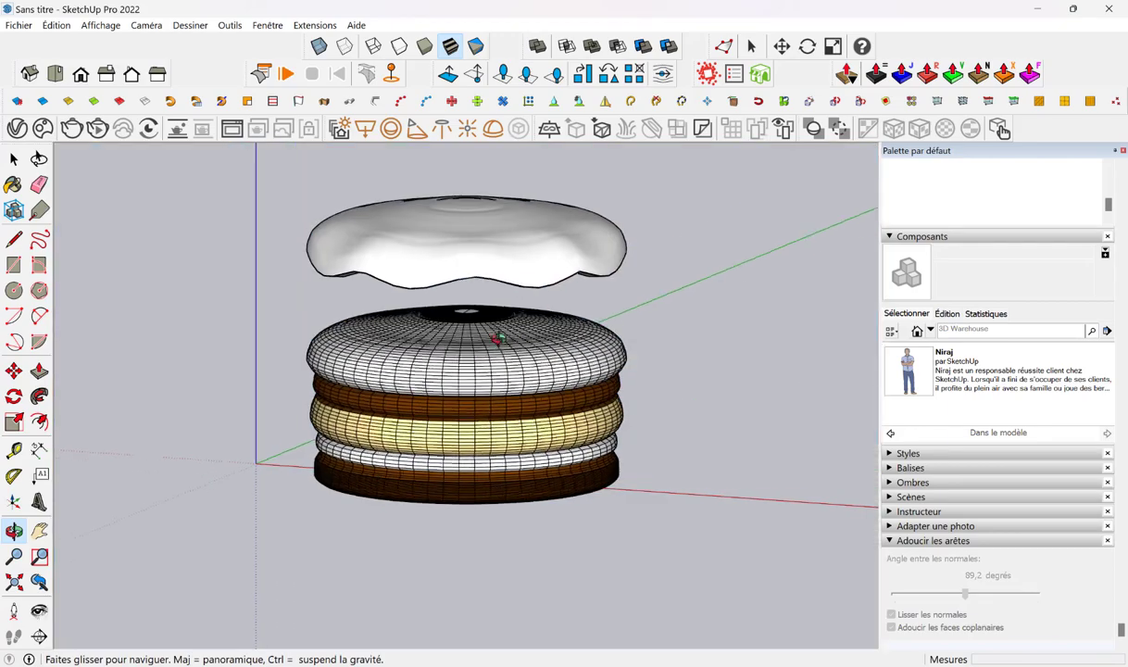
- Group the thickened icing shell and move it down onto the cake top
click(472, 262)
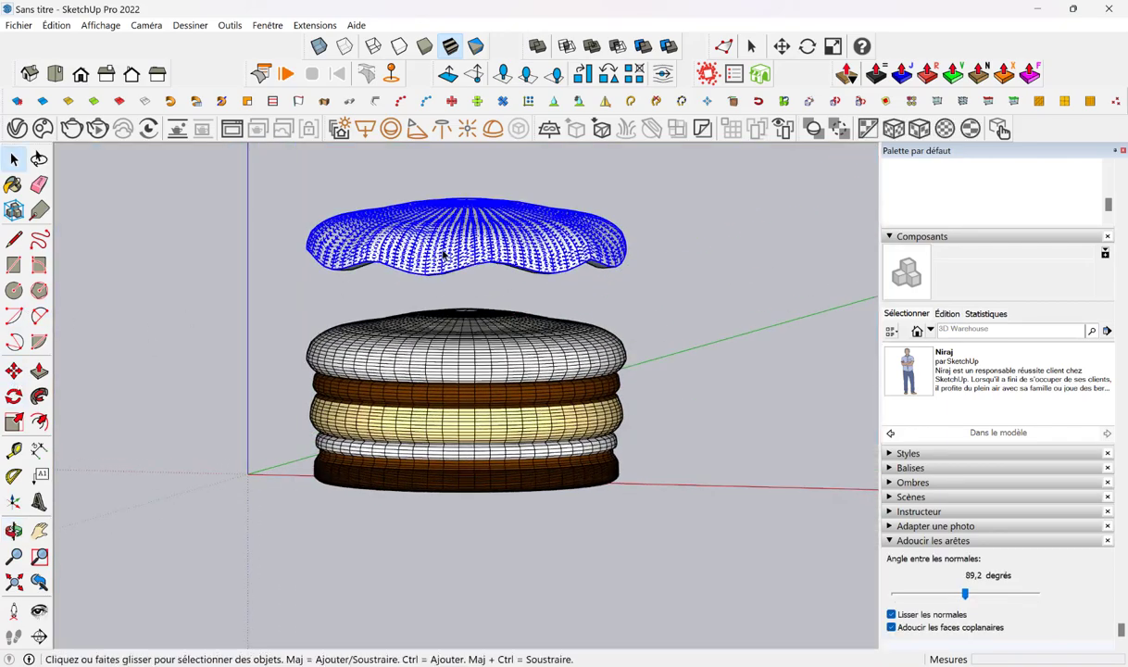
middle_drag(445, 255, 279, 189)
right_click(452, 212)
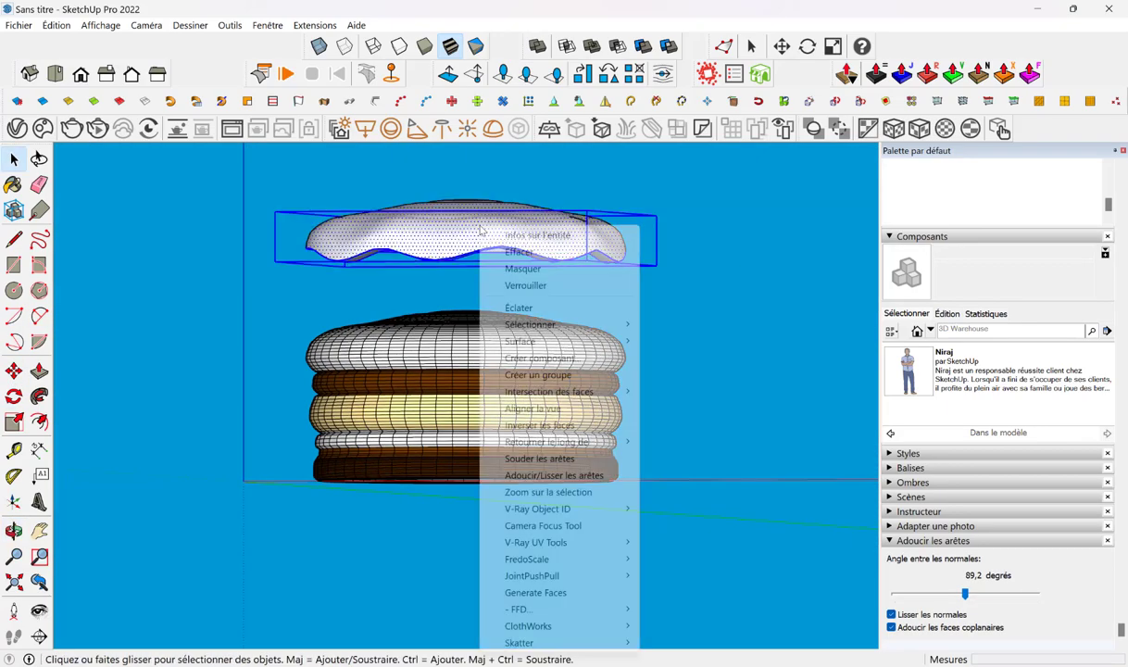
key(m)
click(451, 245)
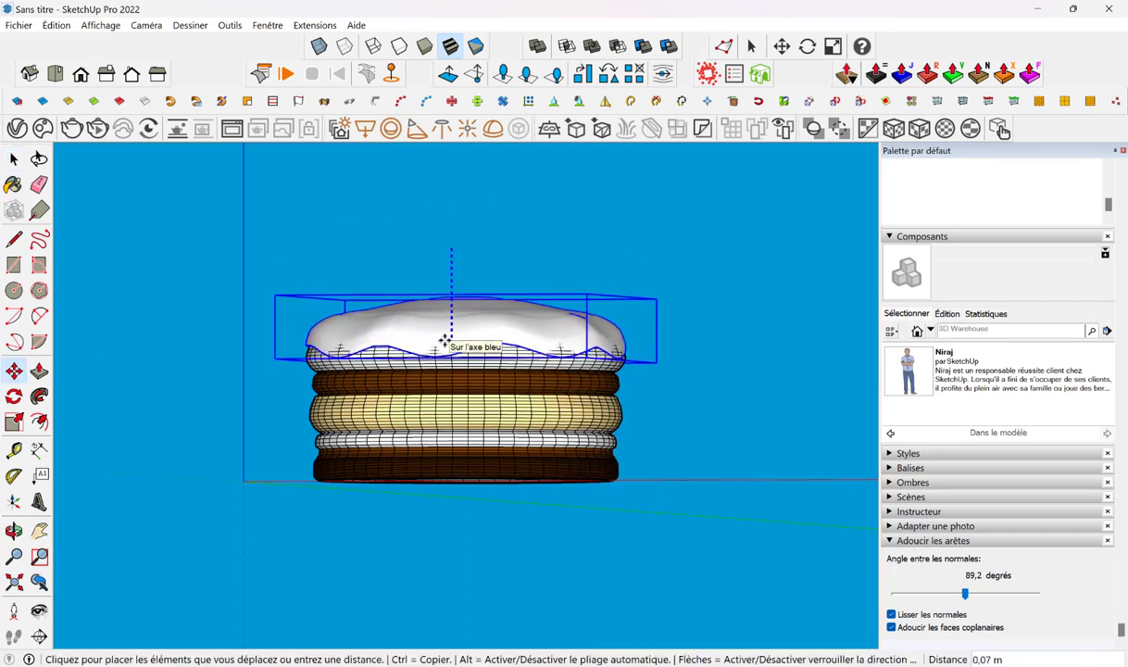
click(445, 342)
middle_drag(446, 341, 189, 395)
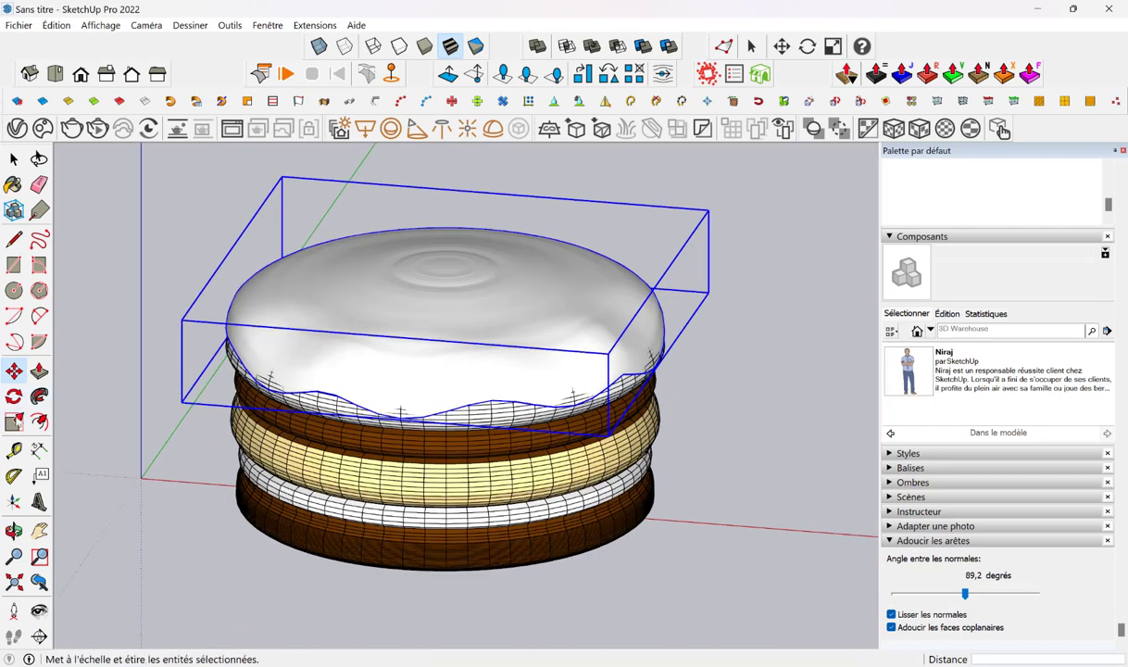
- Scale the icing uniformly about its centre to 1,01
click(13, 421)
ctrl+click(609, 434)
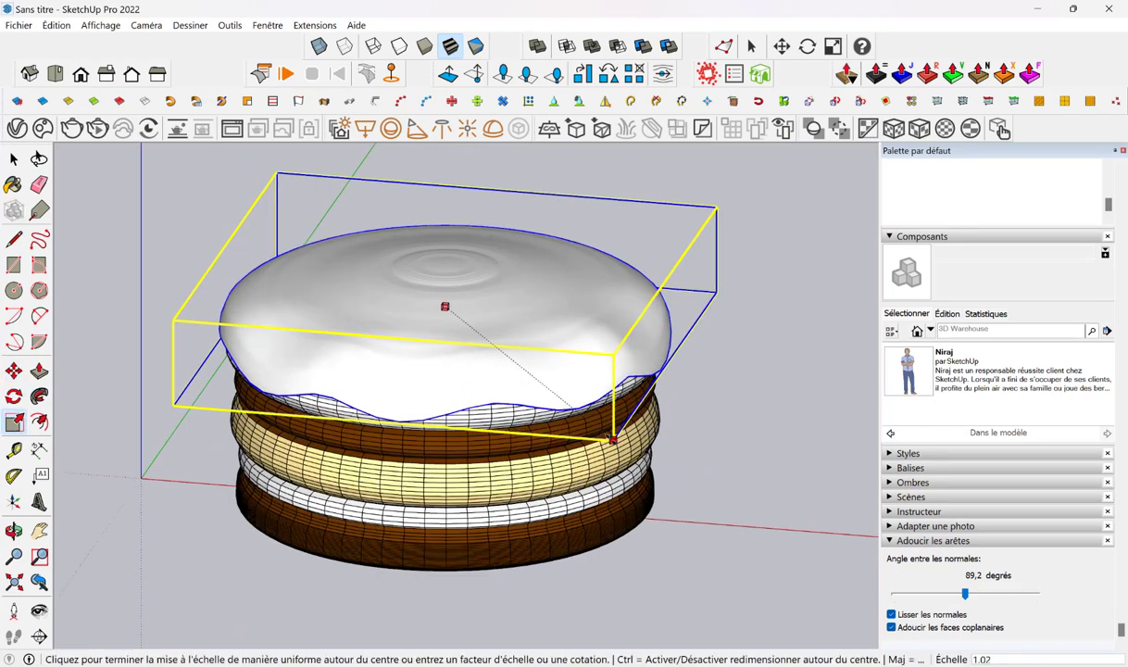
click(612, 437)
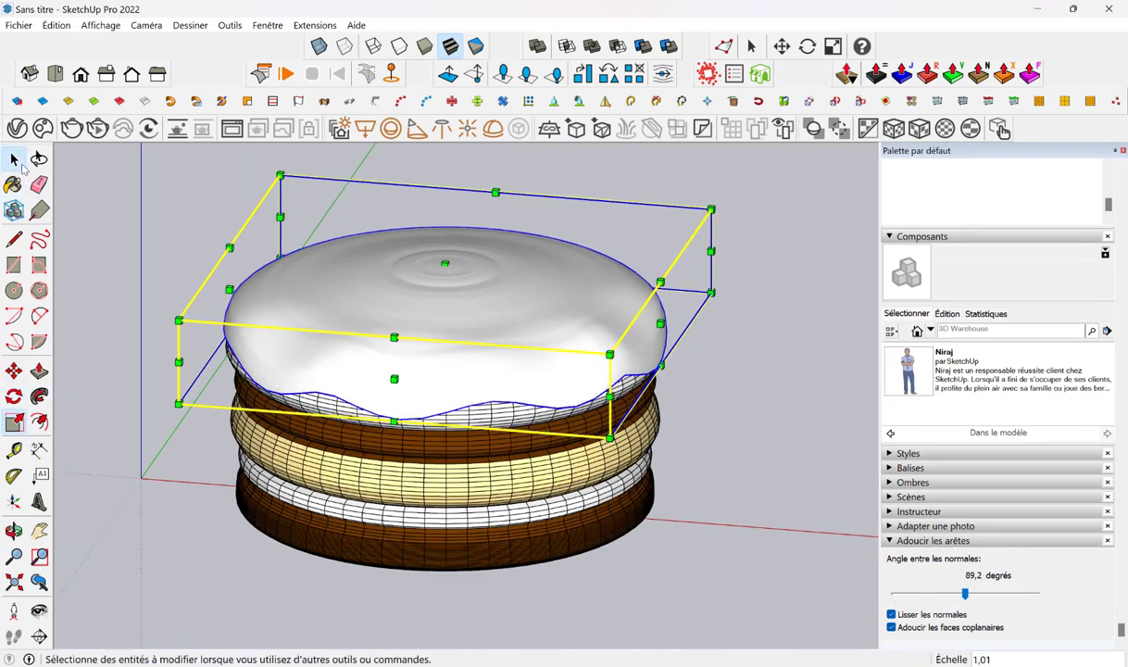
click(14, 159)
middle_drag(312, 306, 365, 194)
- From the right side view, select the icing and the wavy band beneath it
scroll(473, 322, down, 3)
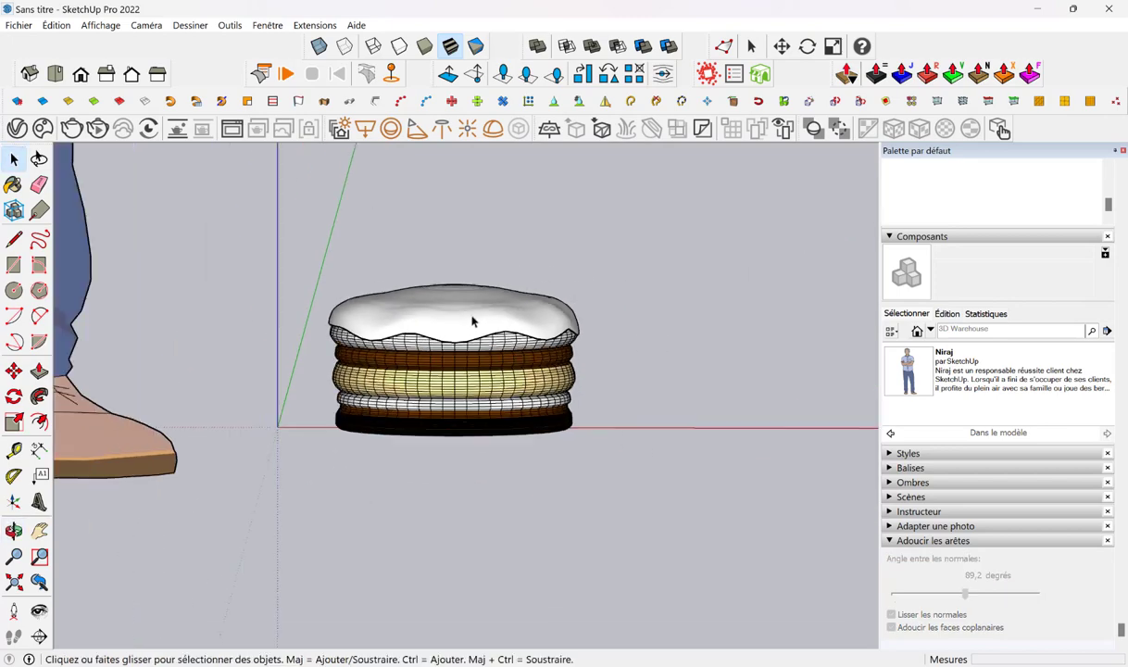
scroll(473, 321, up, 1)
scroll(498, 333, down, 1)
click(542, 320)
mouse_move(542, 320)
middle_down()
mouse_move(398, 279)
mouse_move(530, 240)
mouse_move(500, 319)
middle_up()
scroll(496, 327, up, 2)
click(494, 338)
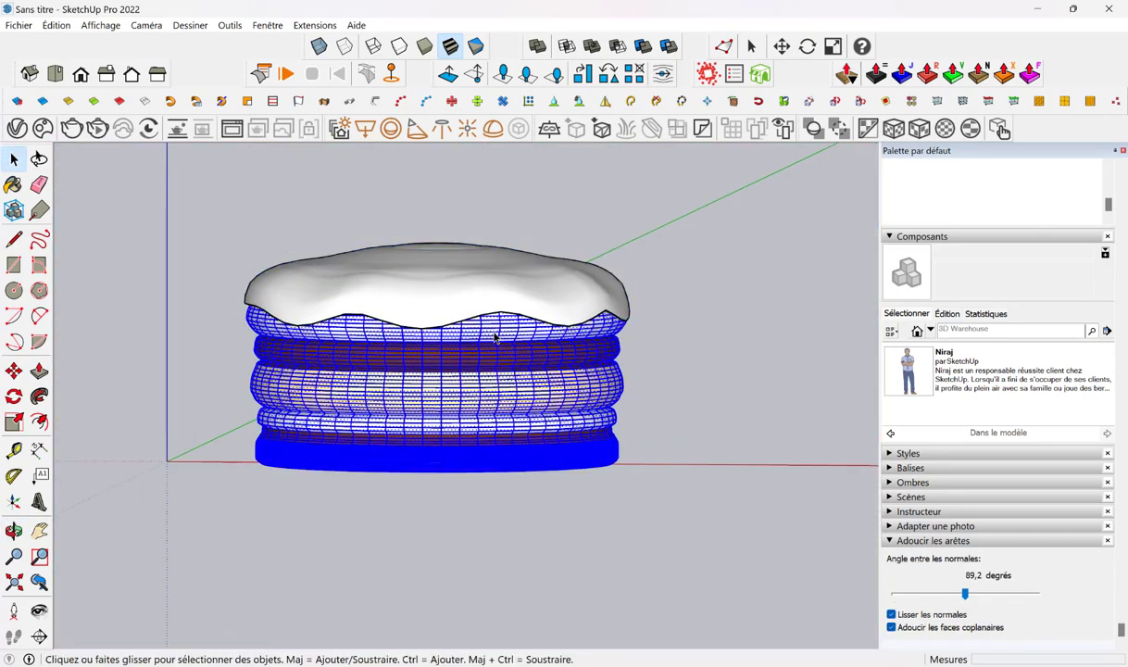
double_click(474, 320)
drag(164, 247, 640, 336)
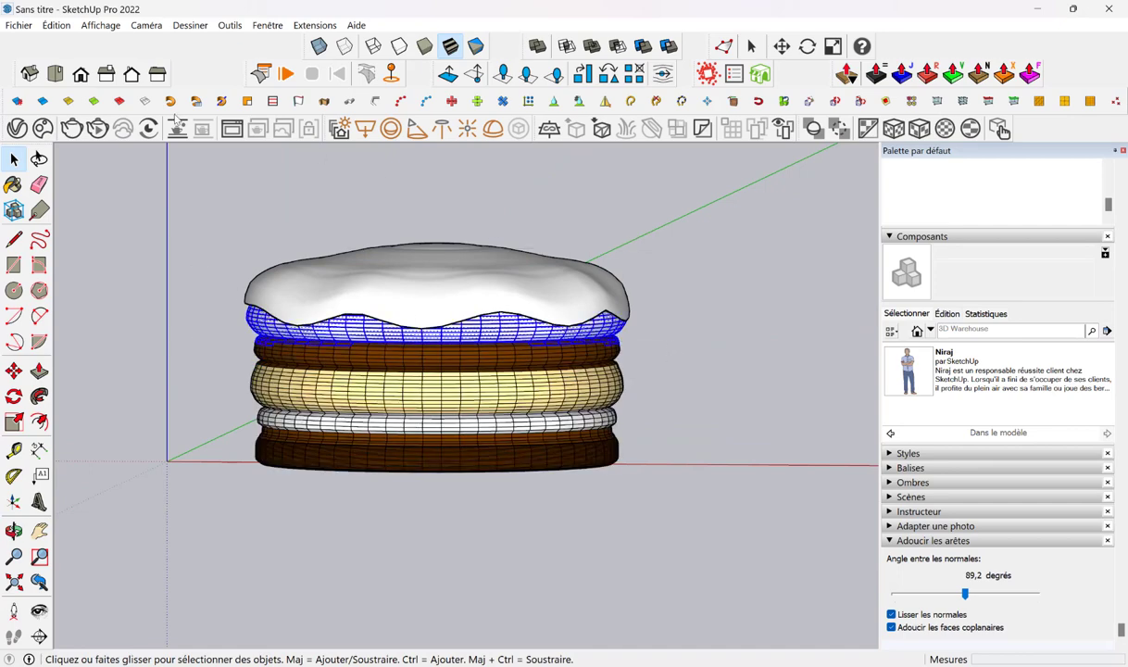
click(129, 78)
drag(170, 251, 704, 387)
- Paint the cream layer and band with brown Couleur C08
key(b)
key(space)
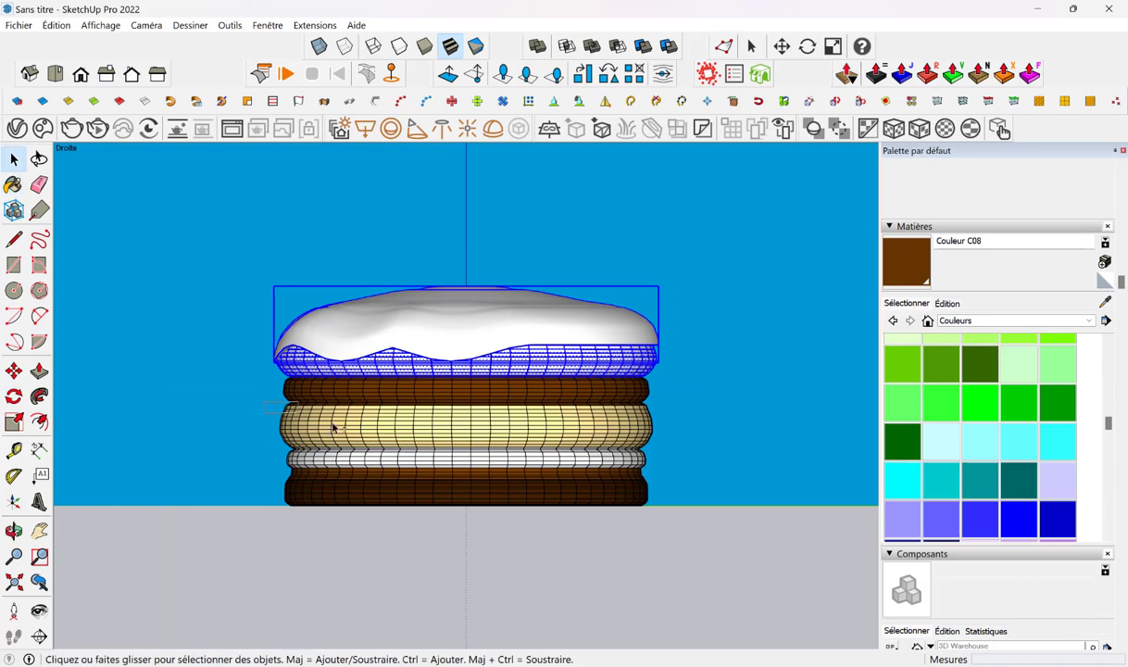
drag(335, 427, 671, 456)
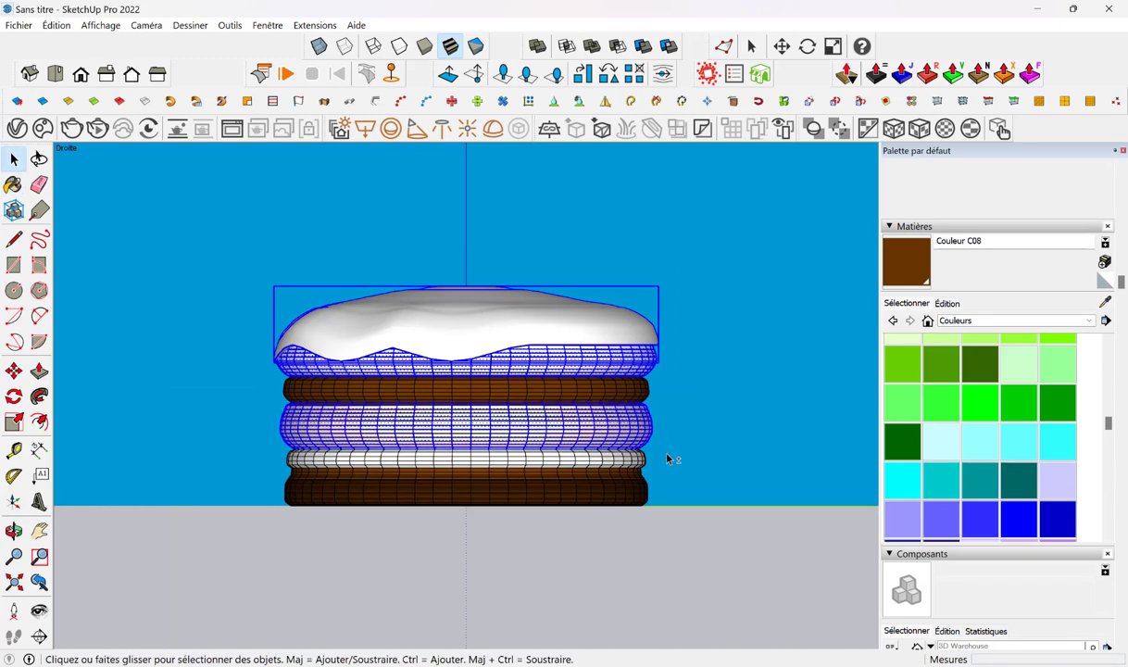
key(b)
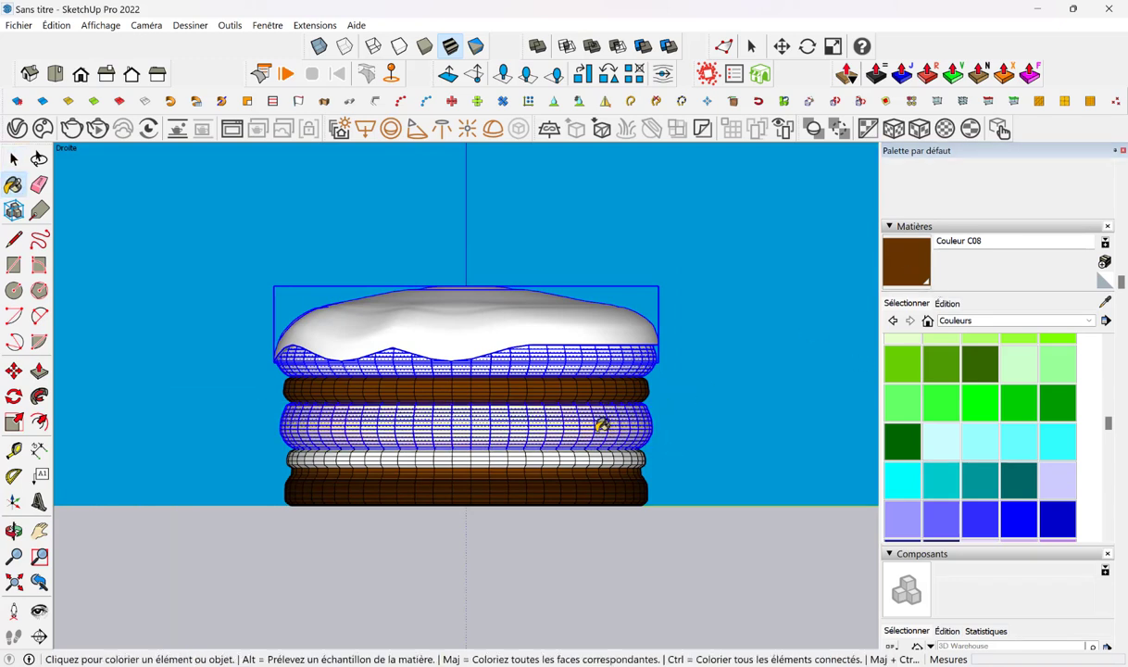
click(599, 421)
key(space)
- Sample white Couleur M00 from the icing and paint the thin band below the top layer
click(582, 396)
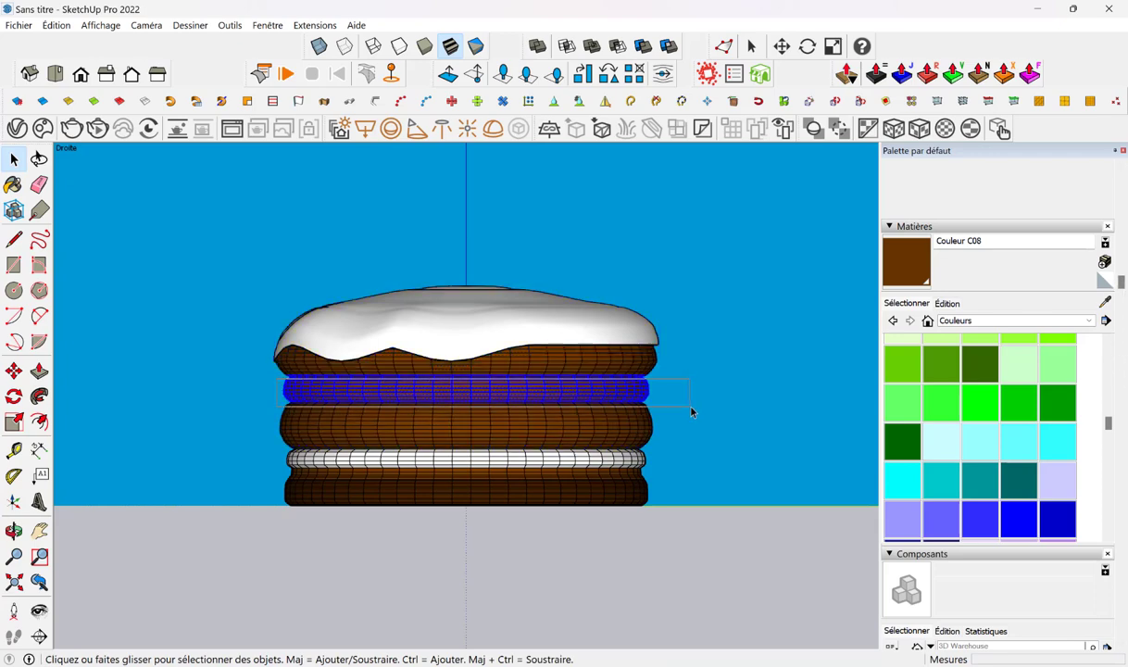
key(b)
key(alt)
alt+click(555, 450)
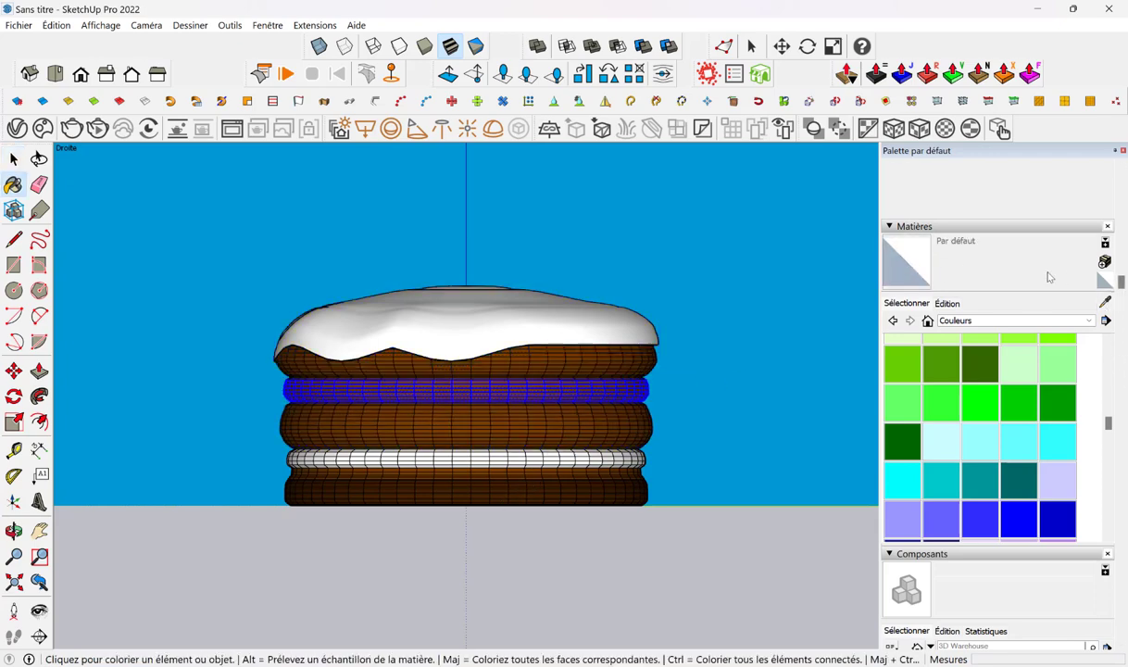
click(1105, 303)
click(546, 310)
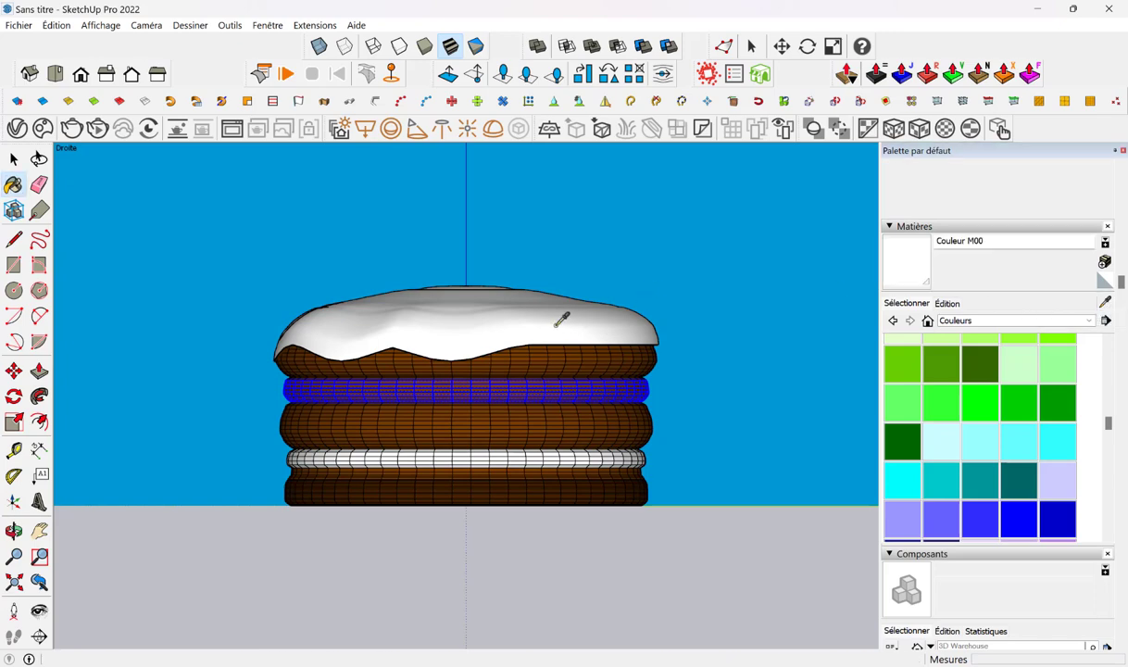
key(space)
- Select the icing group and explode it with Éclater
middle_drag(252, 264, 352, 389)
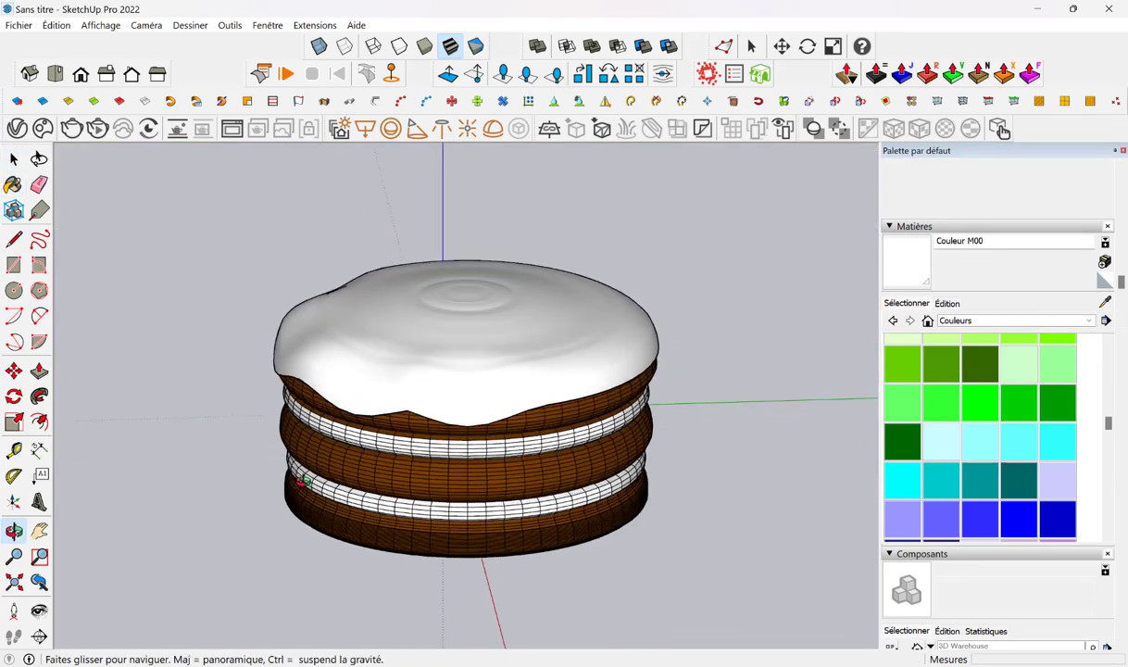
scroll(366, 442, down, 2)
scroll(366, 443, down, 1)
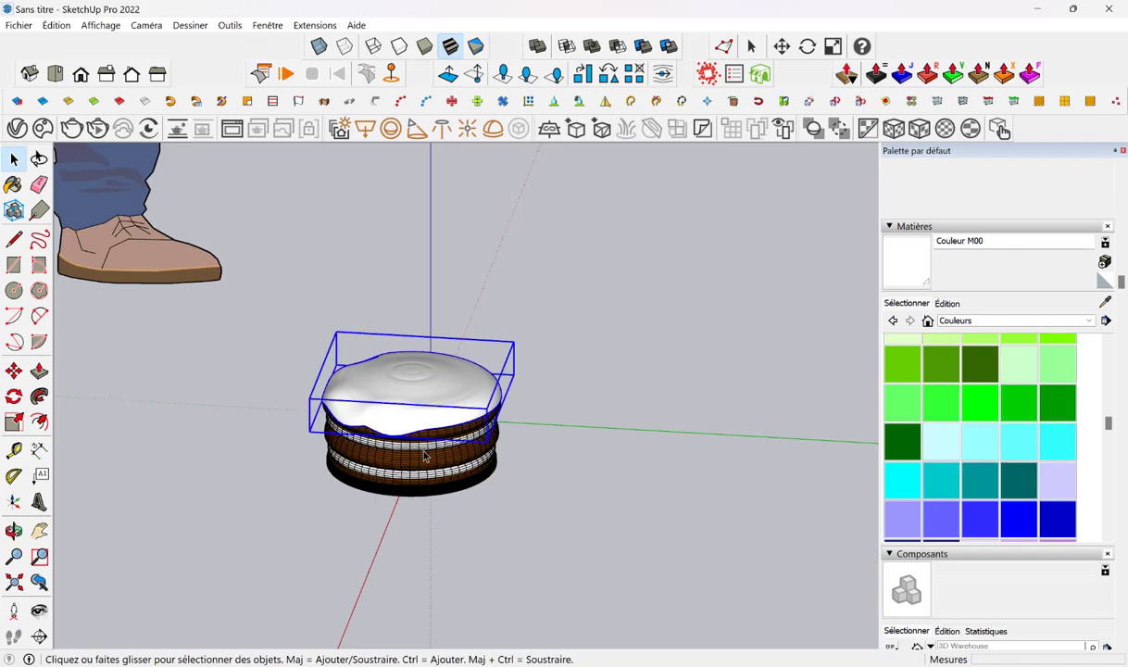
middle_drag(463, 413, 465, 389)
scroll(436, 393, up, 2)
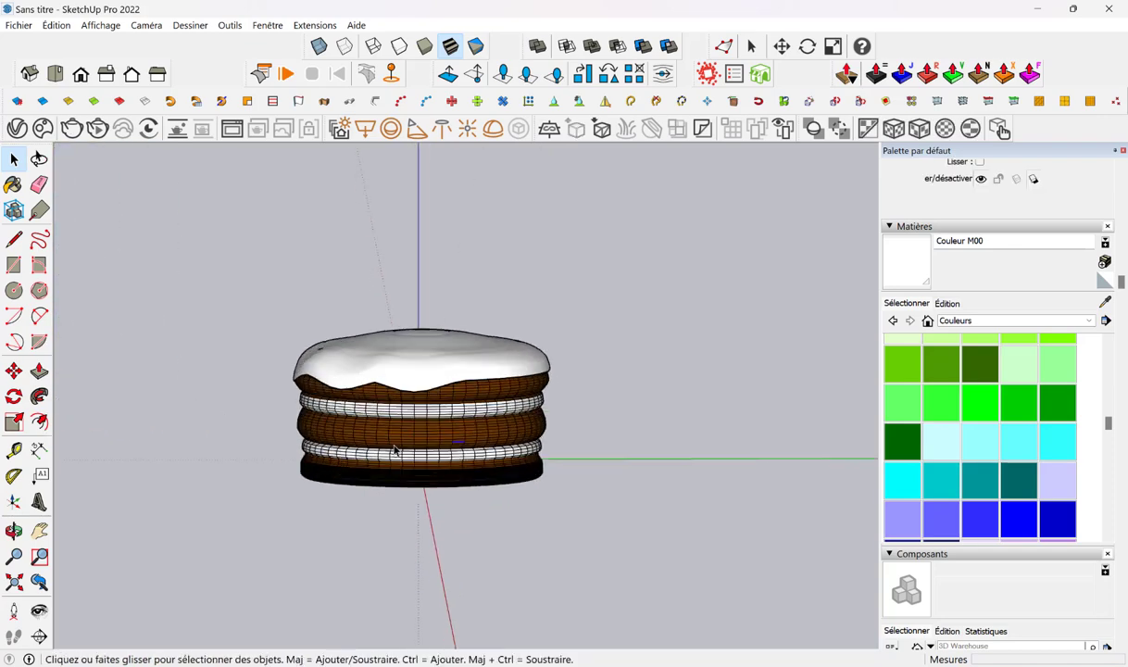
scroll(441, 393, up, 3)
click(456, 292)
right_click(455, 291)
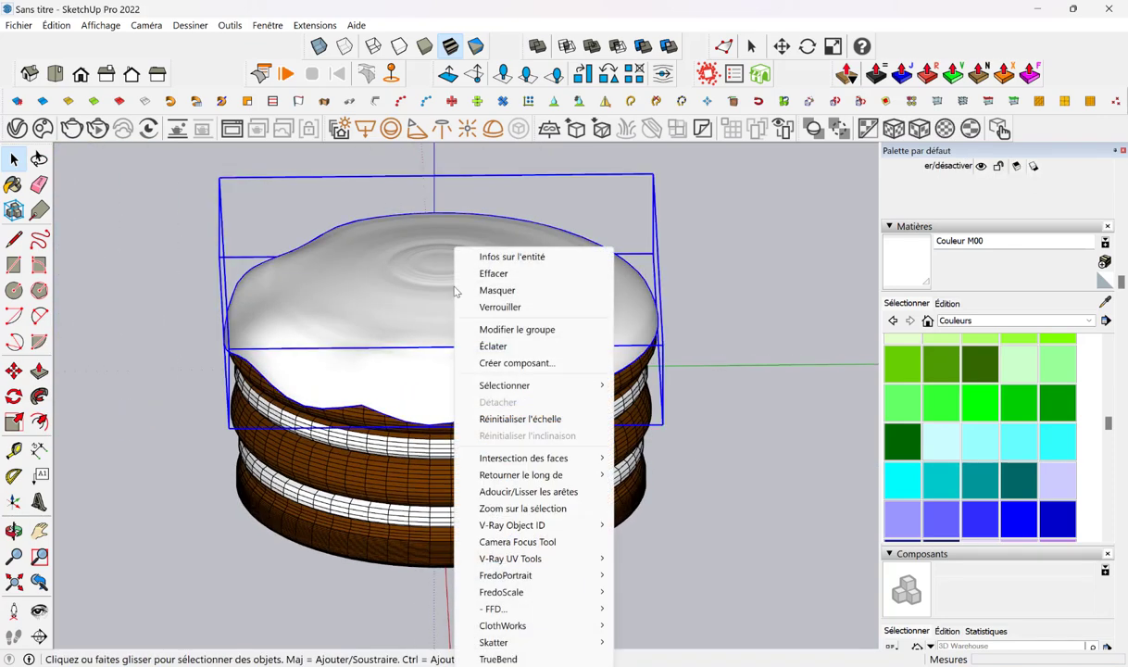
click(492, 346)
- Regroup the geometry with Créer un groupe, then explode that group again
right_click(417, 437)
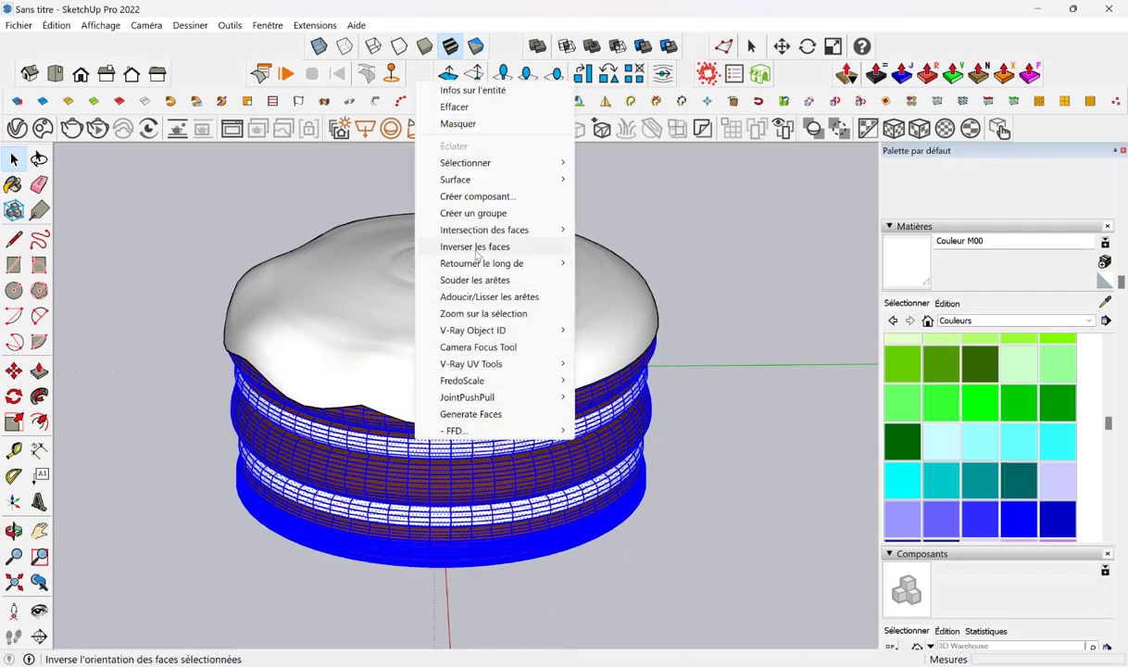
click(474, 212)
right_click(431, 248)
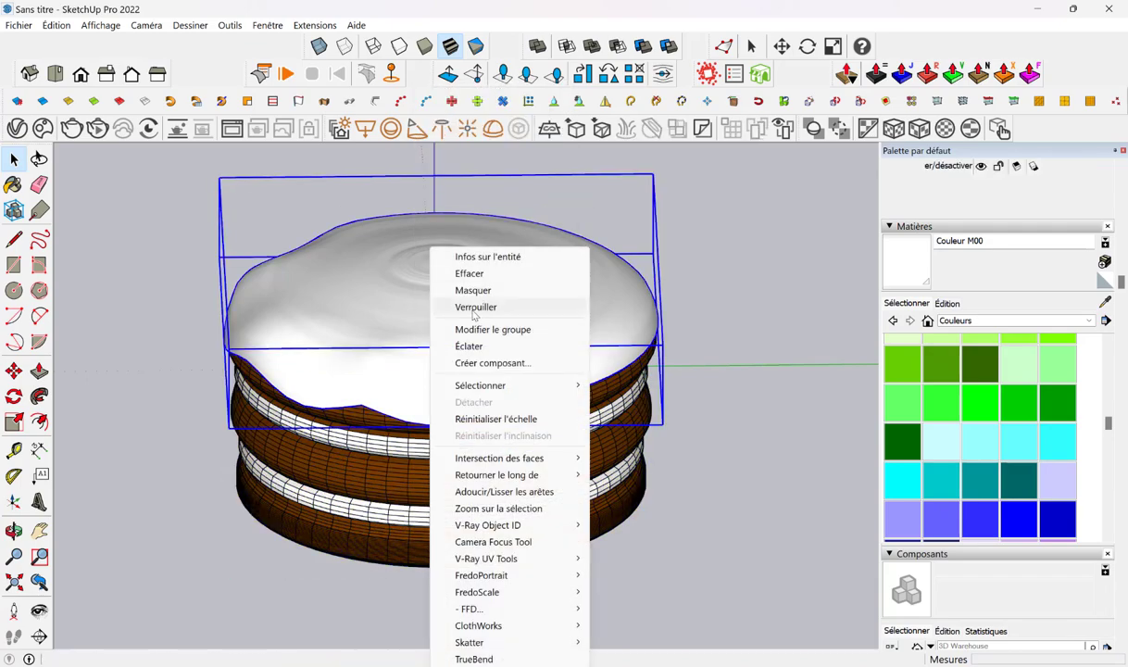
click(478, 347)
scroll(478, 355, down, 2)
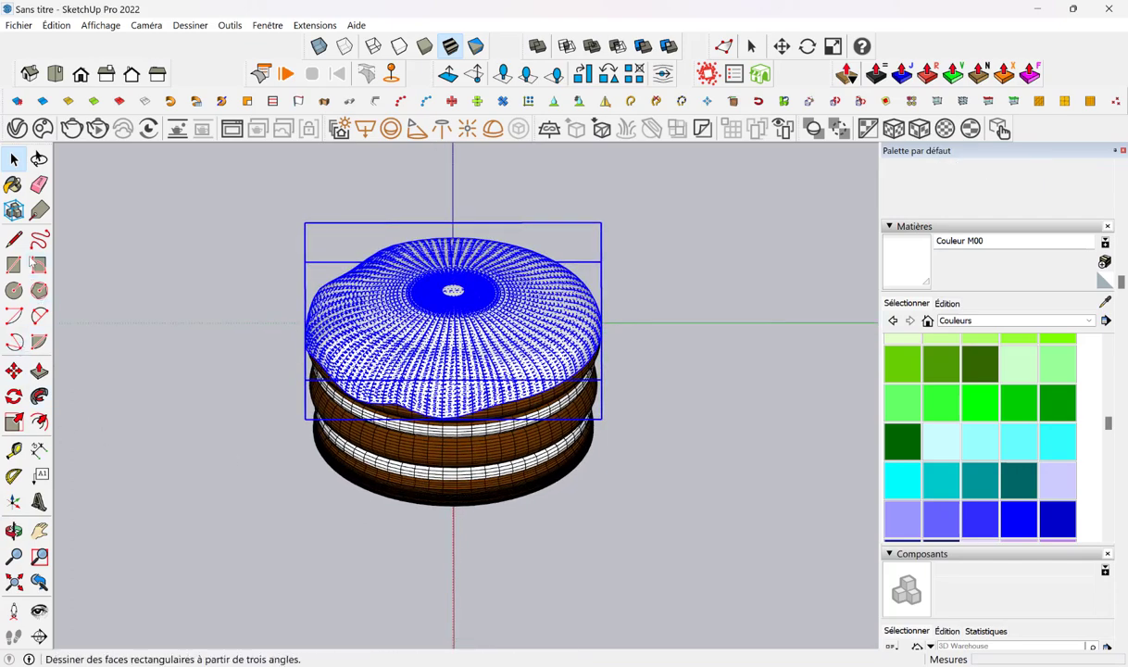
- Draw a small 2-point arc on the ground below the cake
click(40, 316)
scroll(383, 529, up, 1)
scroll(378, 546, up, 1)
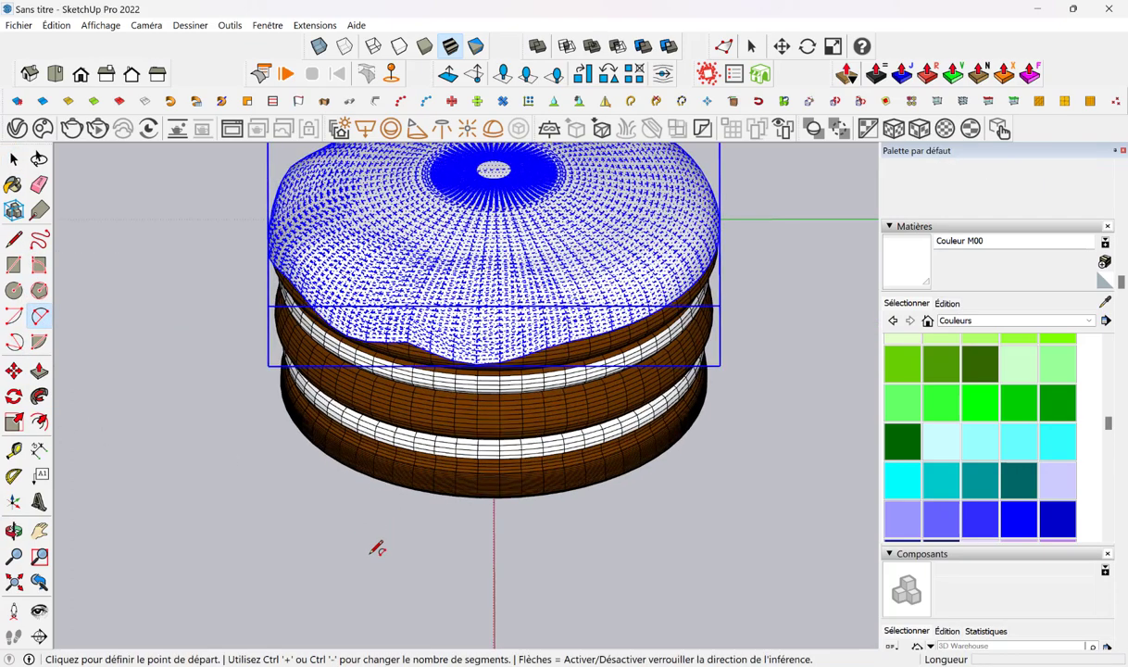
click(348, 552)
click(404, 552)
click(403, 534)
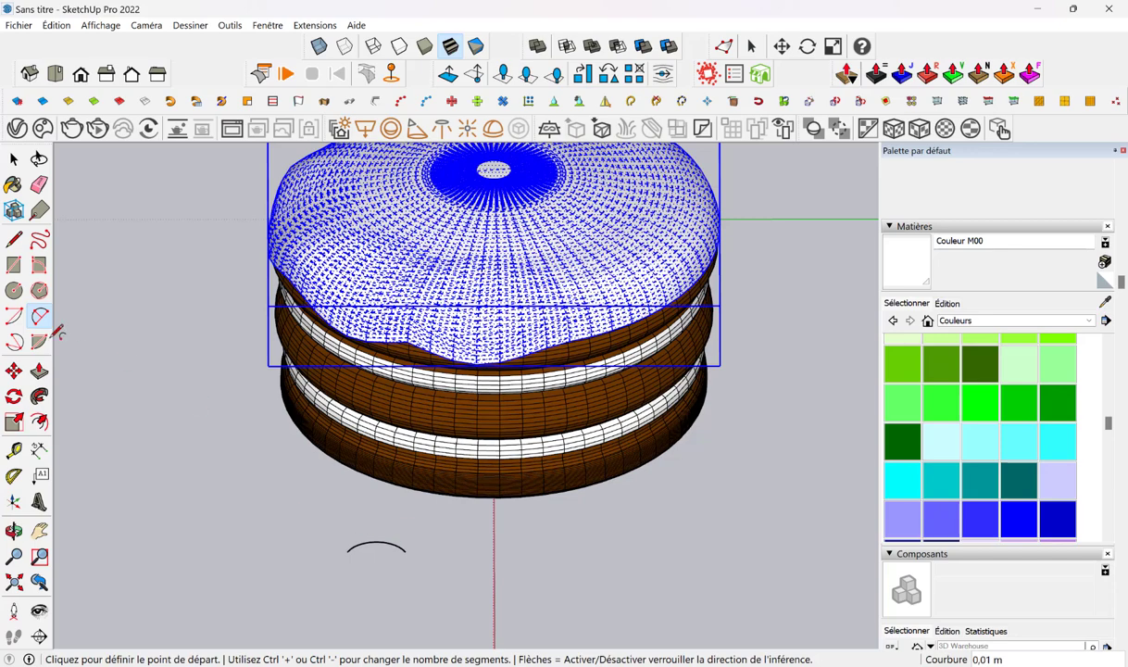
- Draw a hexagon at the arc's end and sweep it along the arc with Follow Me
click(40, 290)
scroll(403, 537, up, 1)
scroll(407, 551, up, 3)
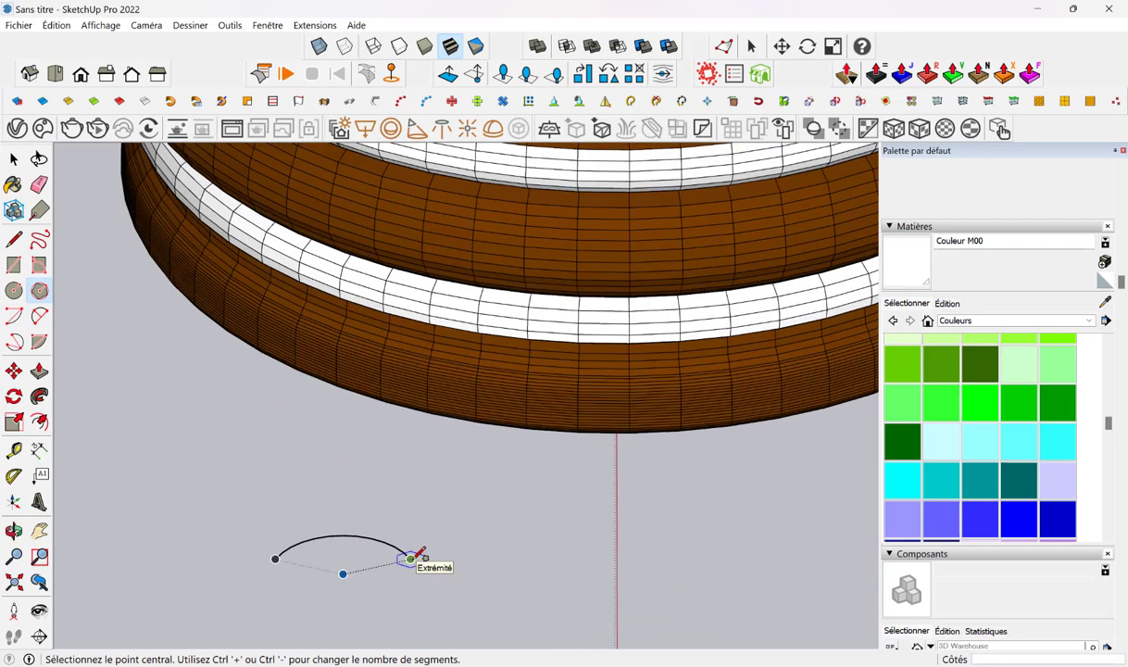
click(410, 559)
click(425, 554)
key(space)
click(372, 546)
click(411, 558)
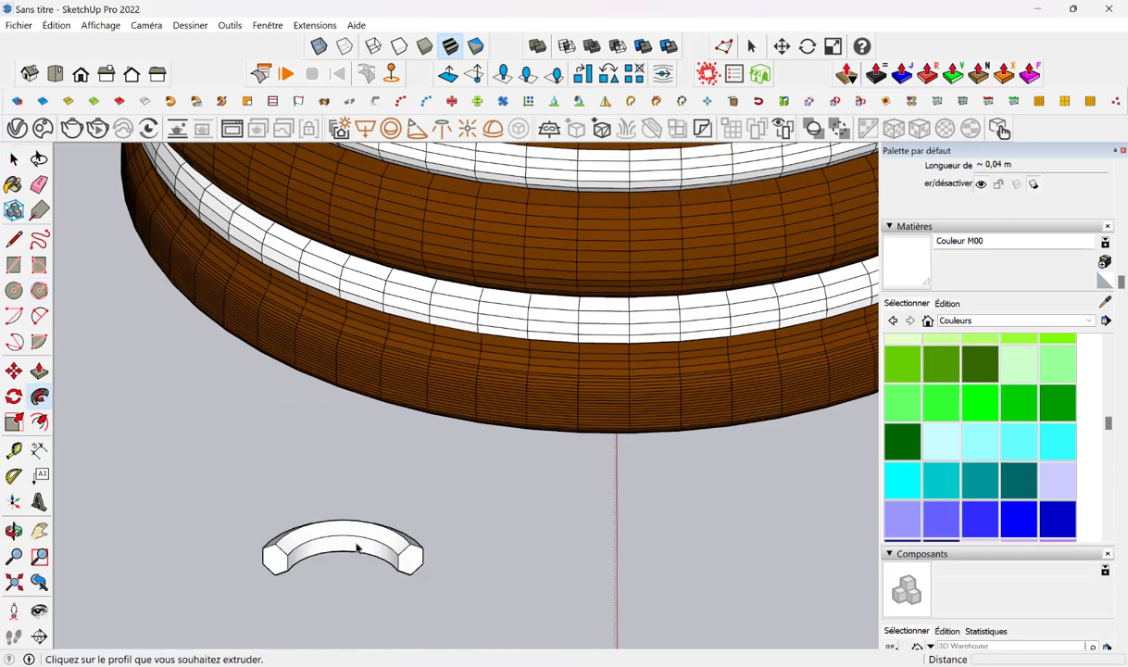
- Make the curved sprinkle solid a component with Créer un composant and begin scaling it
click(351, 539)
triple_click(351, 539)
right_click(348, 524)
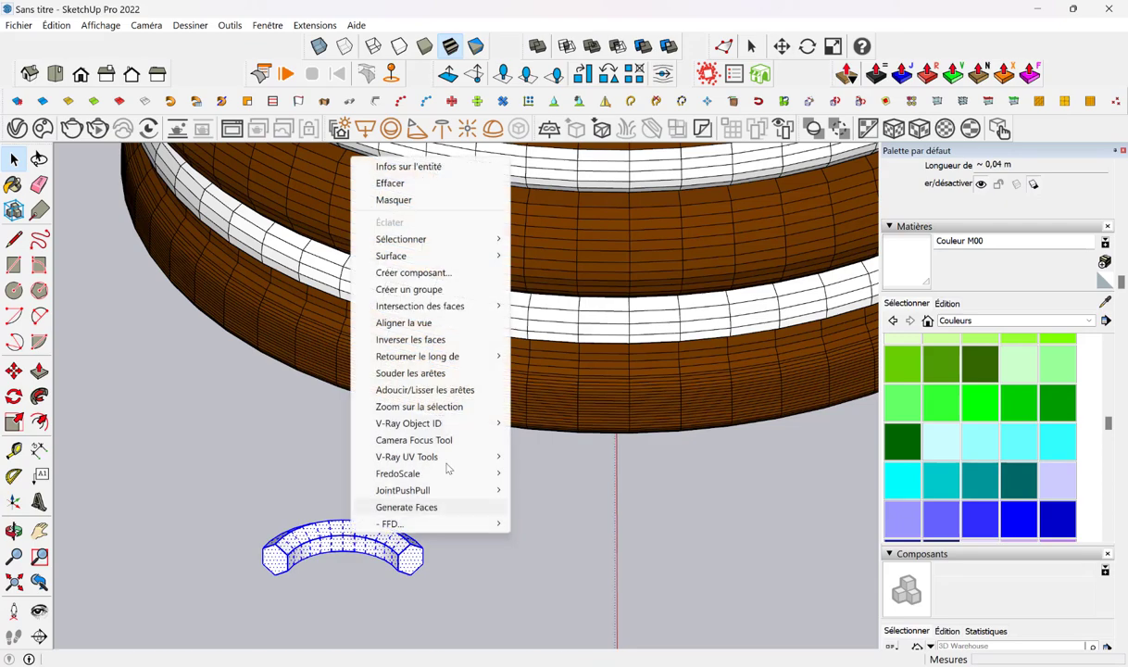
click(429, 276)
click(607, 539)
scroll(507, 457, down, 3)
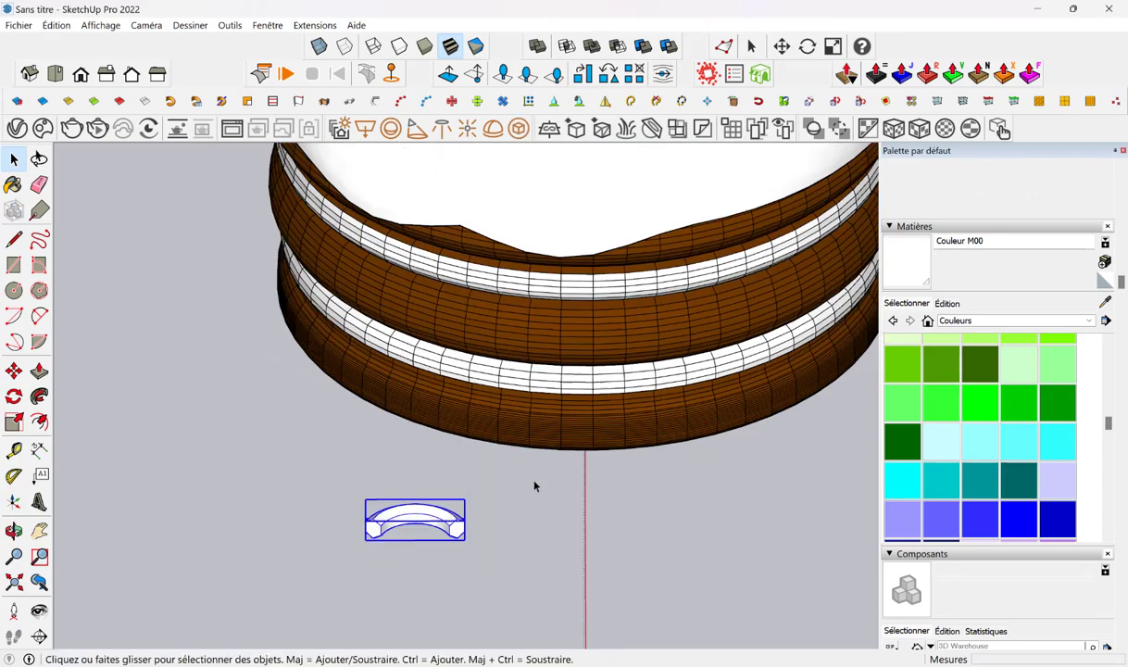
scroll(508, 457, down, 3)
mouse_move(481, 479)
middle_down()
mouse_move(498, 460)
mouse_move(336, 415)
middle_up()
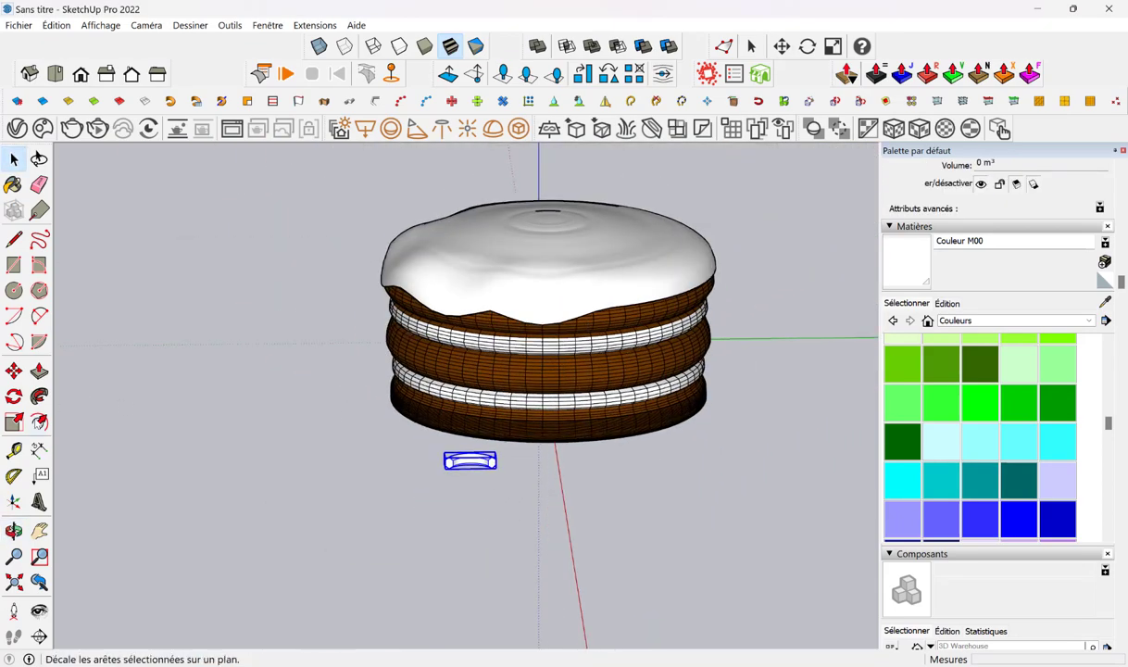
click(14, 422)
scroll(482, 463, up, 2)
scroll(483, 465, up, 2)
- Shrink the sprinkle to about 0,38 and apply it with Mettre la définition à l'échelle
click(485, 465)
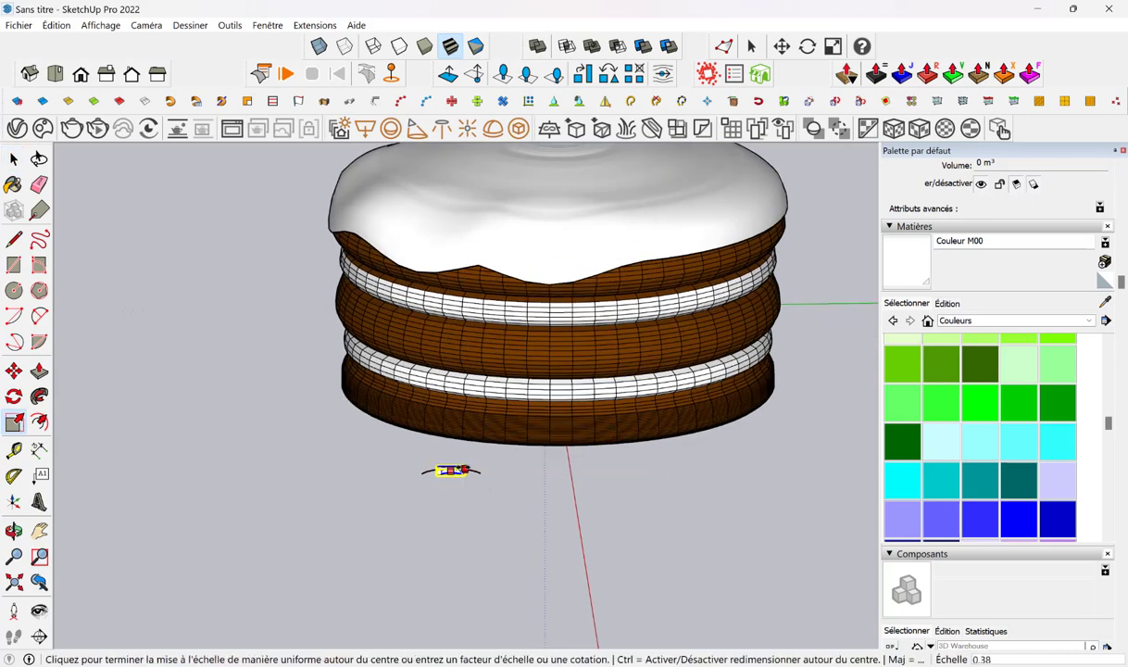
click(473, 489)
scroll(471, 483, up, 3)
click(14, 159)
click(16, 162)
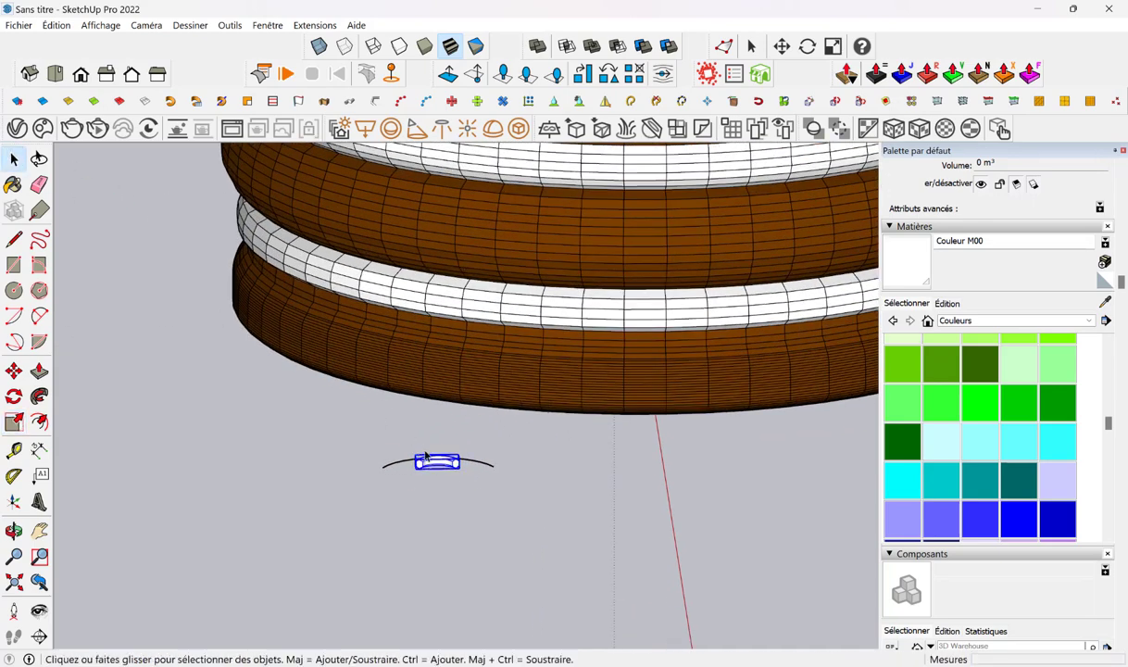
right_click(445, 471)
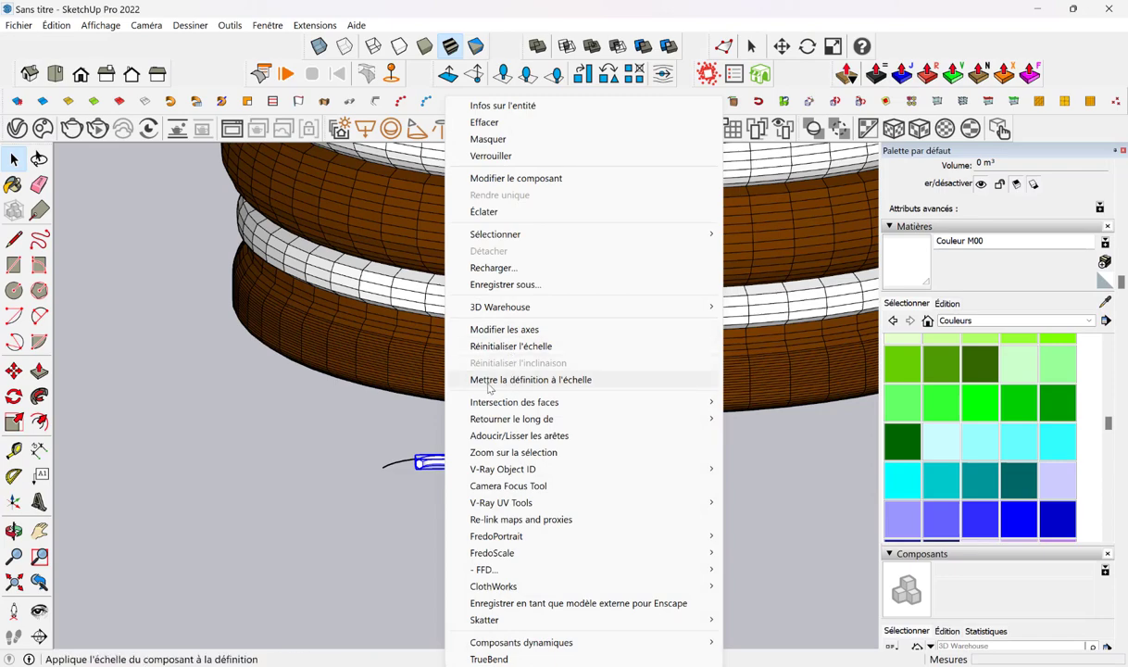
click(519, 375)
- Select the icing mesh and reduce its Adoucir les arêtes angle to 0,0 degrees
scroll(555, 468, down, 3)
scroll(578, 473, down, 2)
click(602, 259)
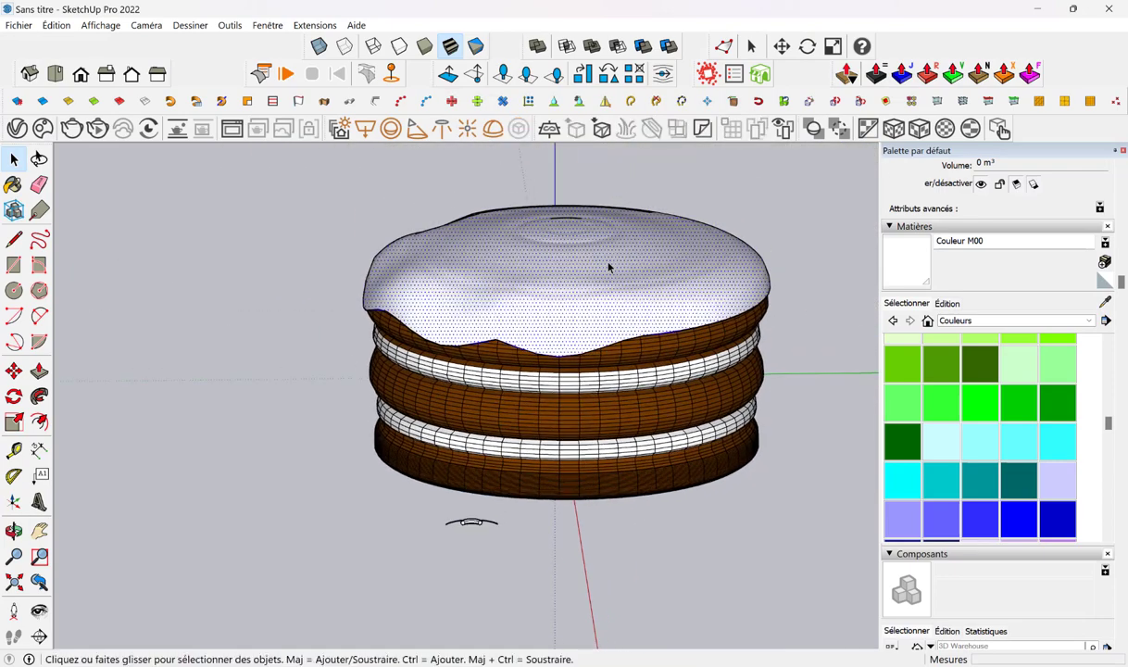
double_click(543, 304)
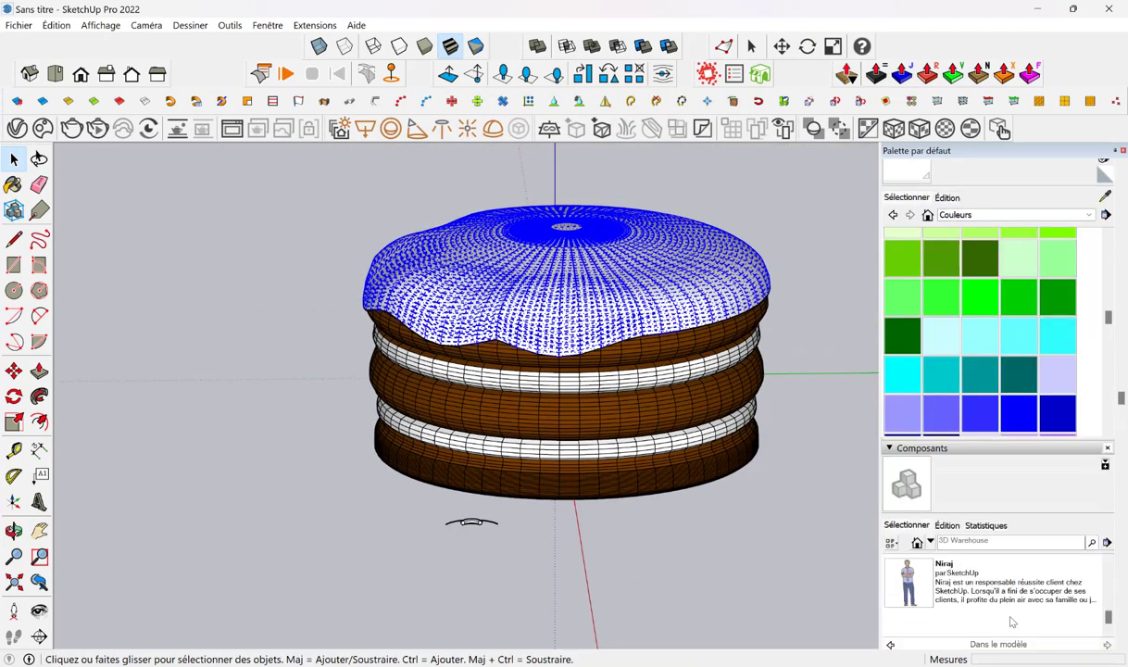
drag(963, 592, 820, 600)
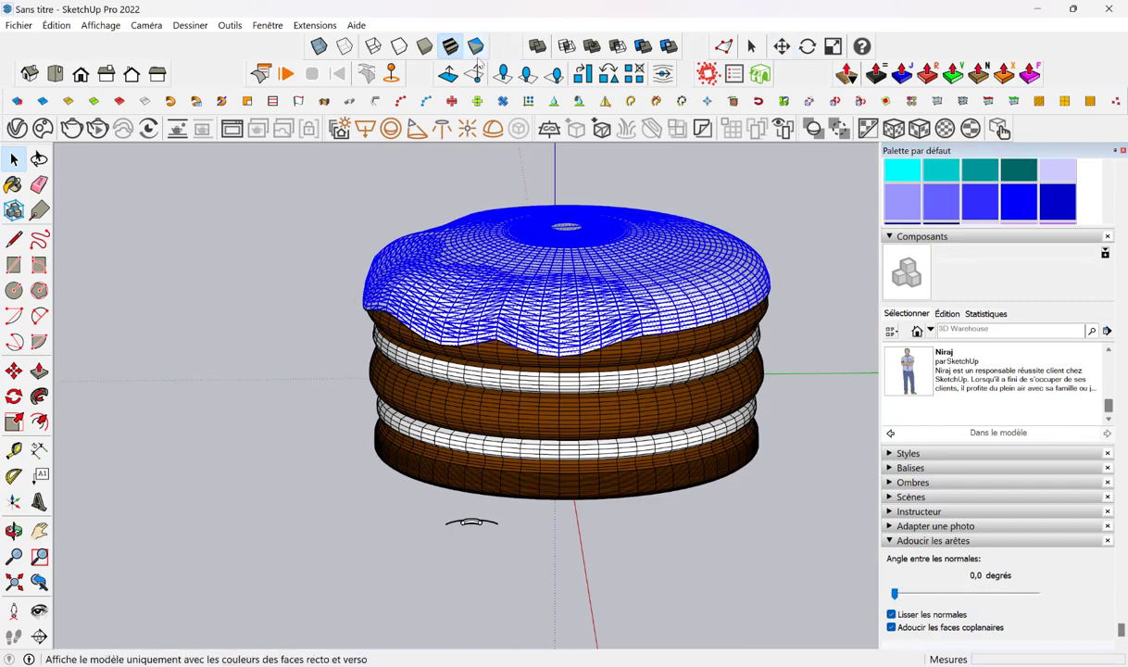
click(471, 524)
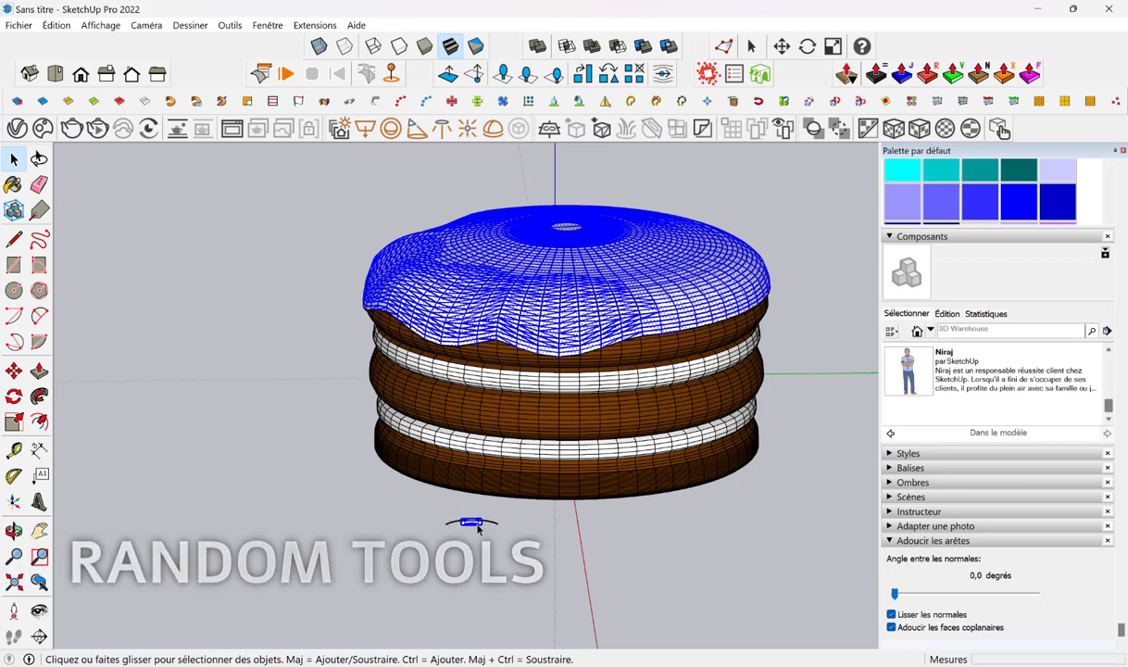
- Scatter the sprinkles randomly over the icing with rotation 360 and scale .5
click(503, 75)
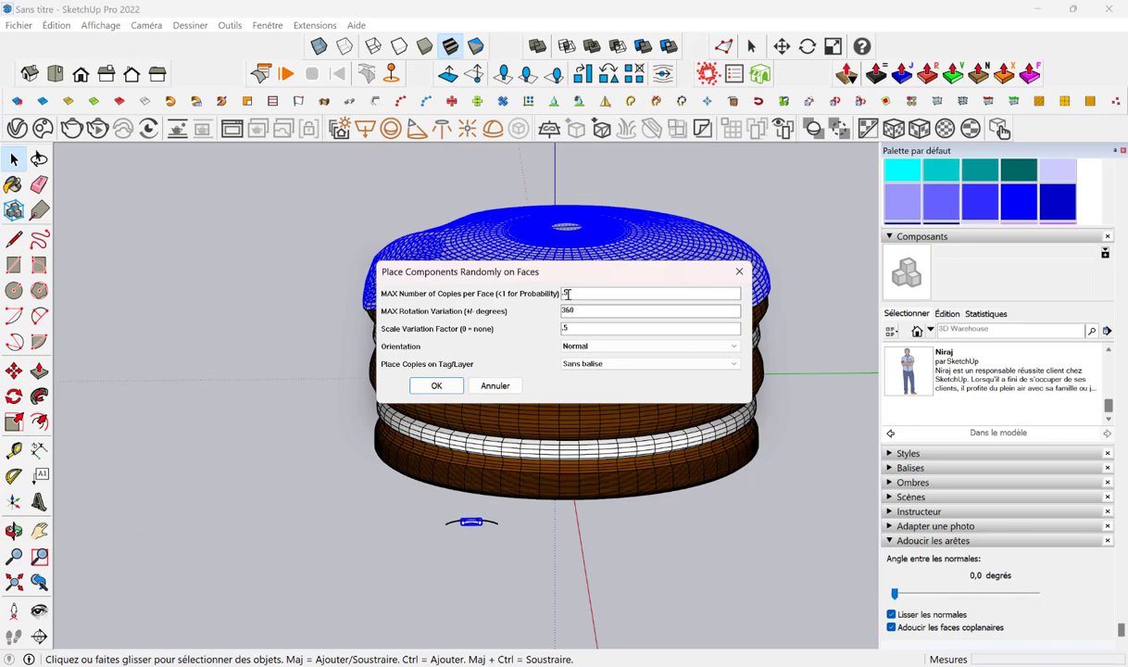
click(436, 386)
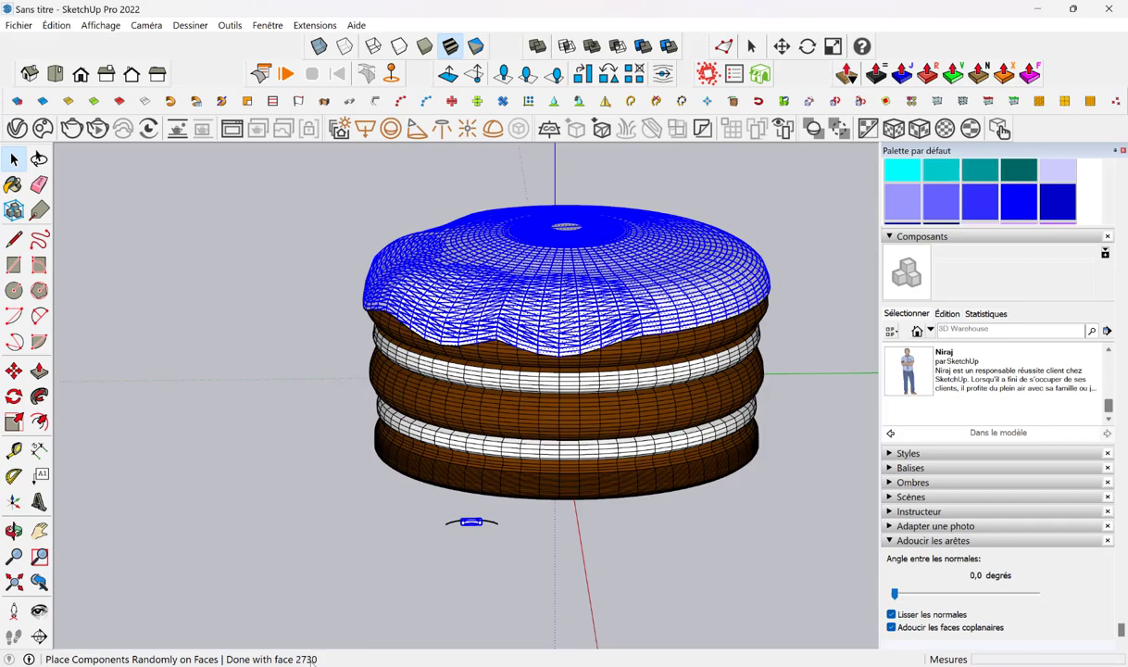
- Select the sprinkles and paint them with the cake's brown sampled by the eyedropper
scroll(534, 448, up, 5)
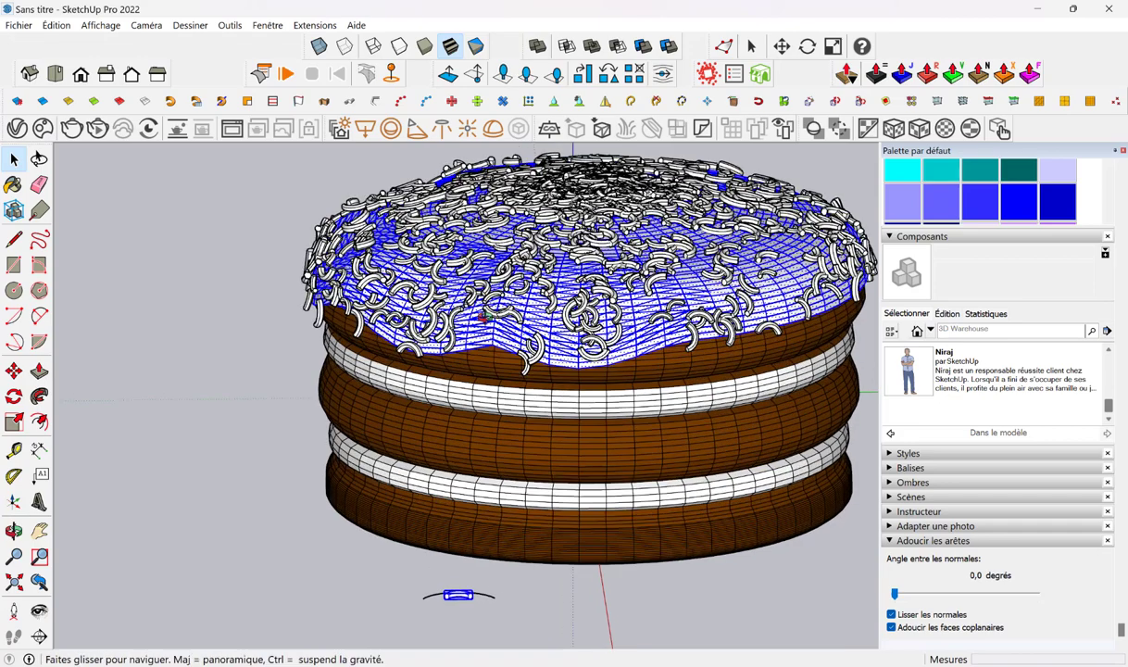
mouse_move(538, 491)
middle_down()
mouse_move(535, 447)
mouse_move(195, 278)
middle_up()
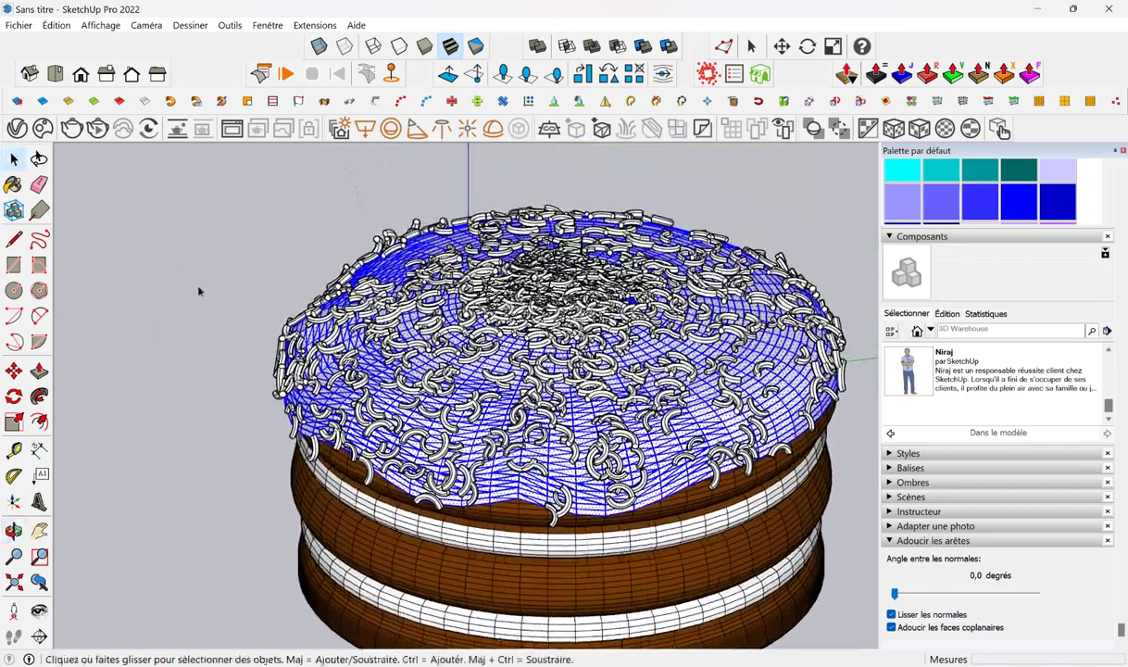
key(ctrl+t)
click(470, 353)
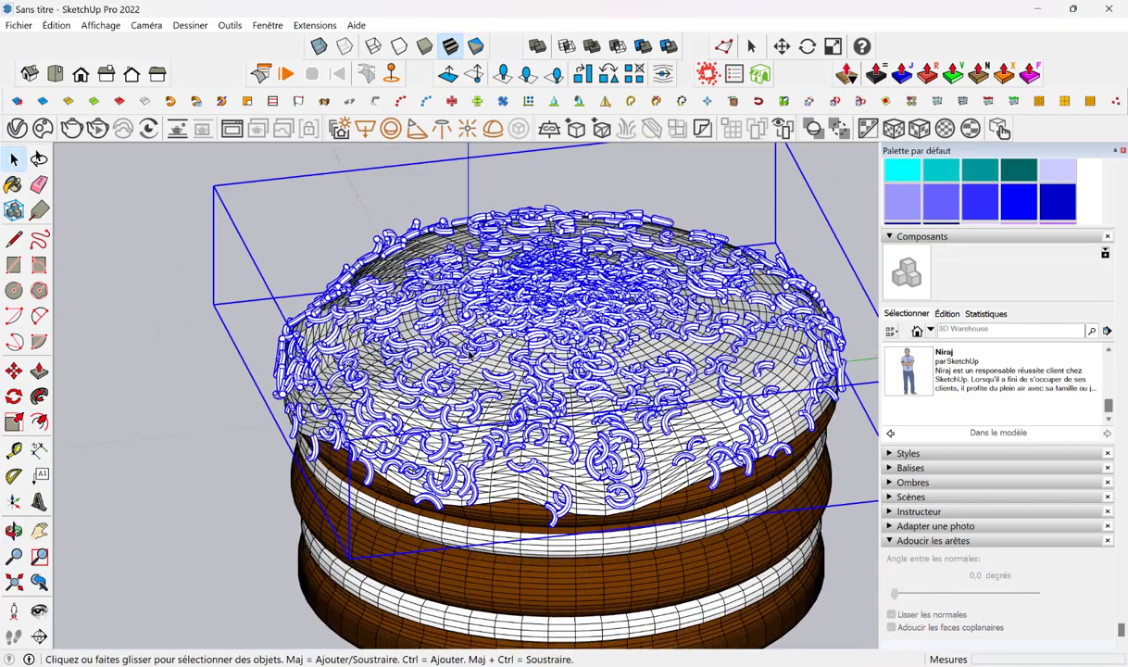
scroll(1090, 294, up, 3)
scroll(1102, 302, up, 3)
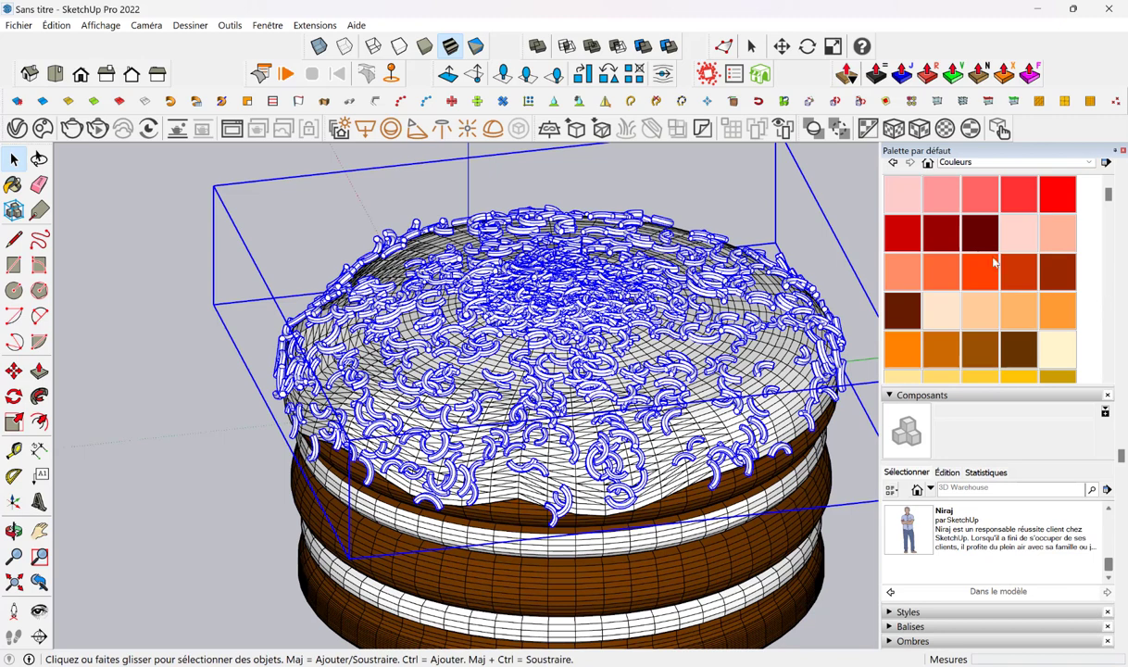
scroll(981, 244, up, 3)
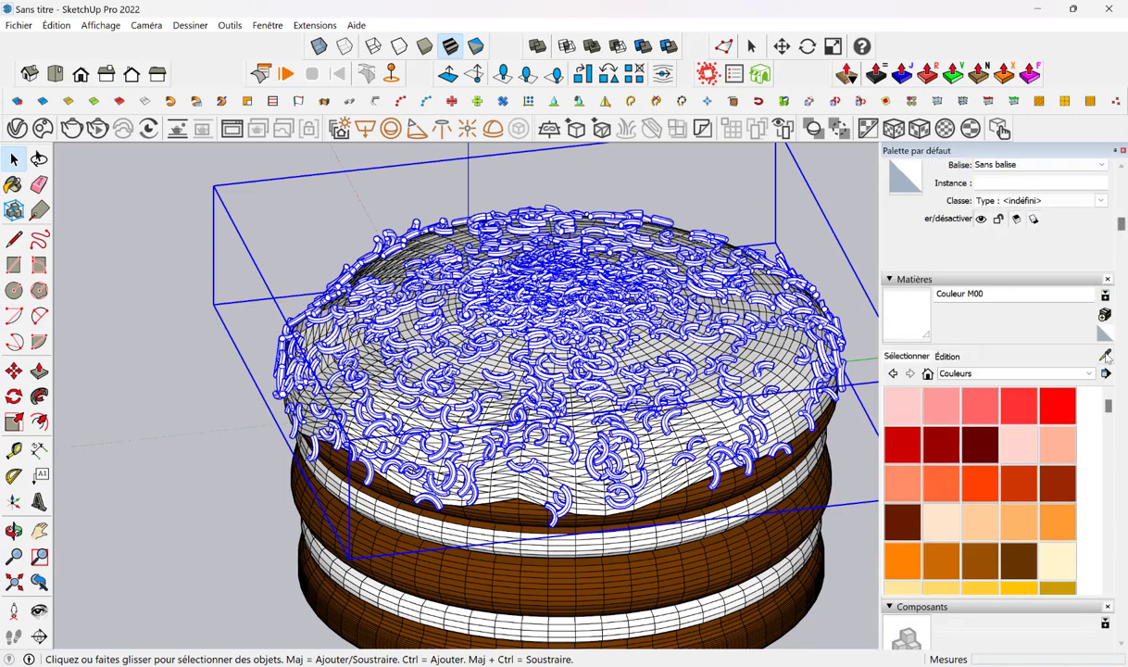
click(1105, 357)
click(704, 519)
scroll(926, 473, down, 2)
scroll(965, 494, down, 2)
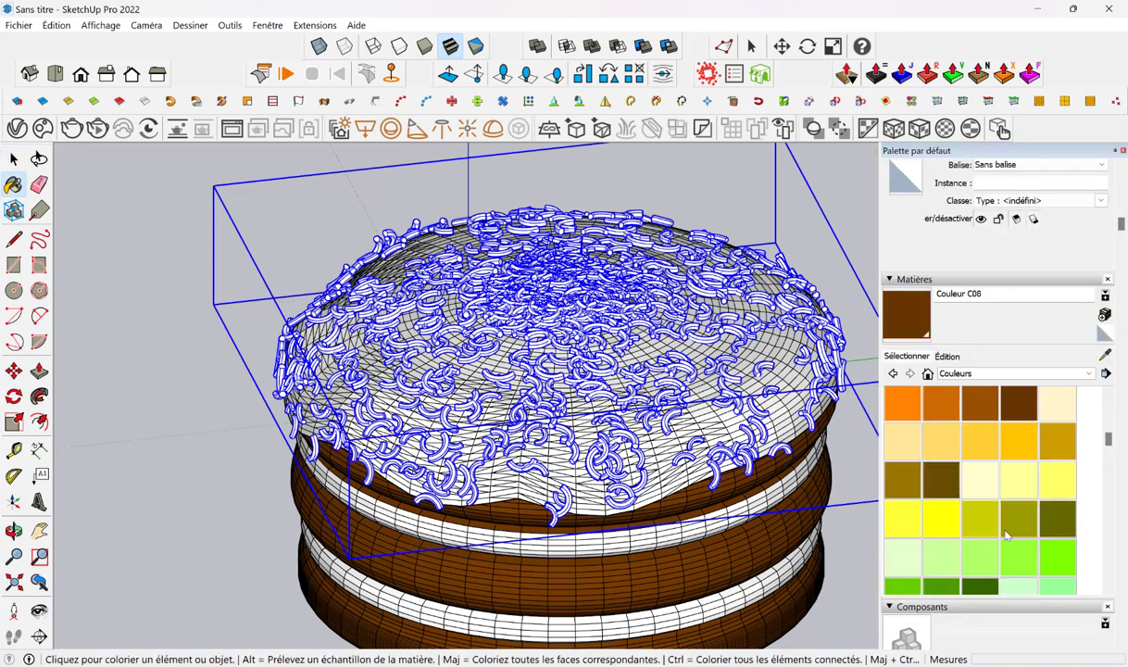
click(1016, 400)
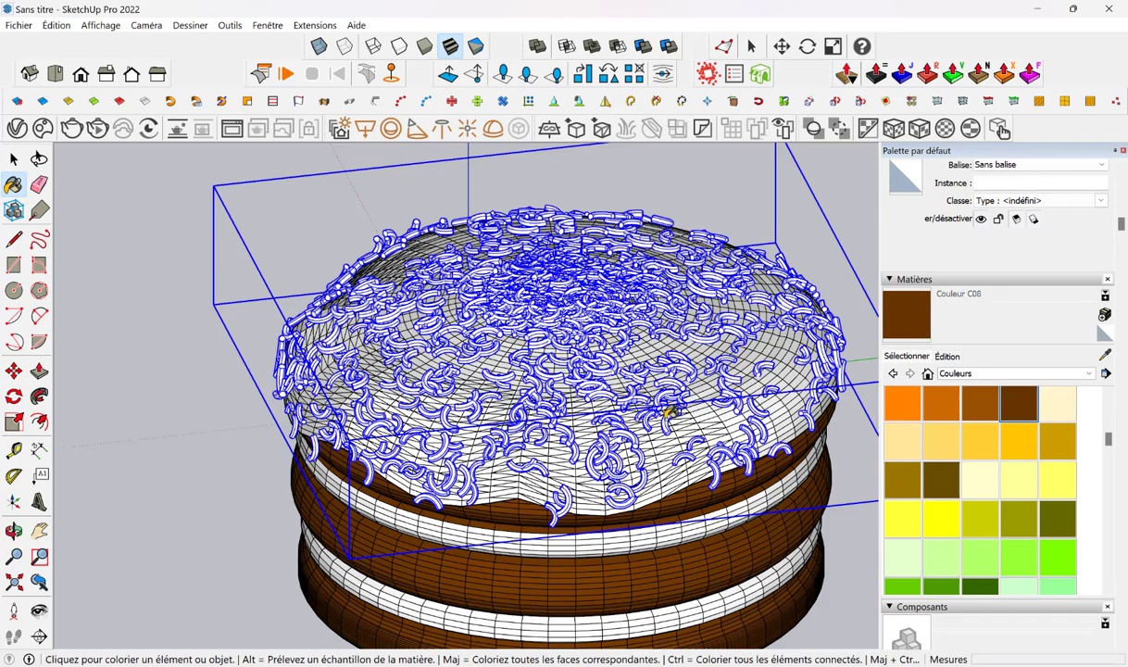
click(666, 416)
- Select the icing and raise its Soften Edges angle to about 81.4 degrees
click(14, 159)
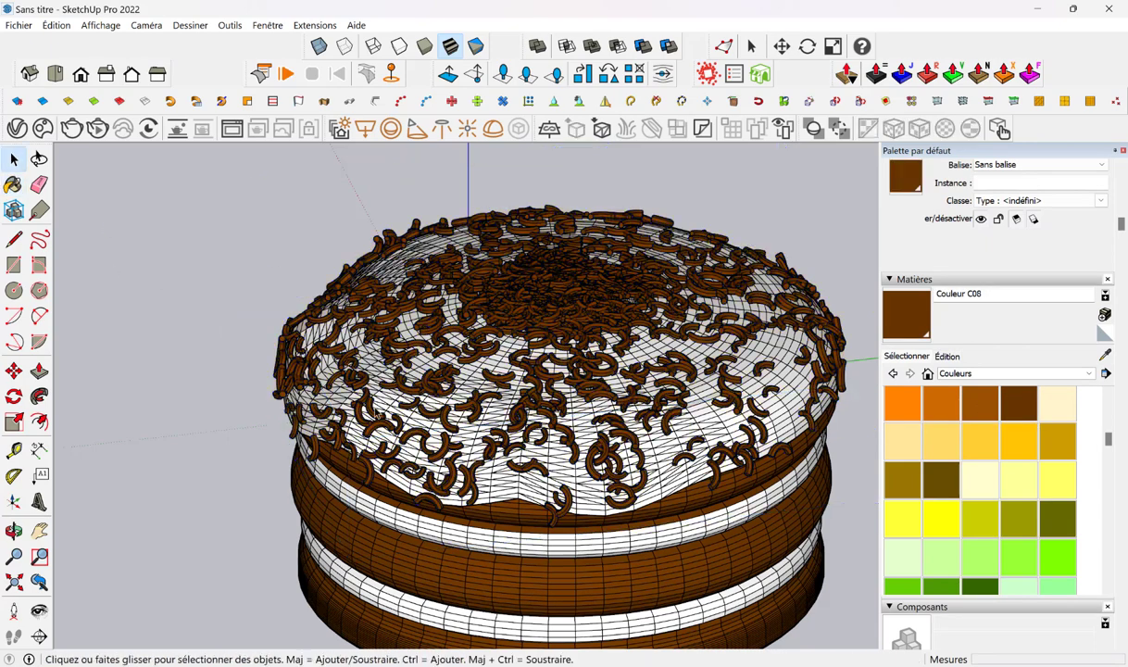
click(496, 418)
scroll(982, 575, down, 5)
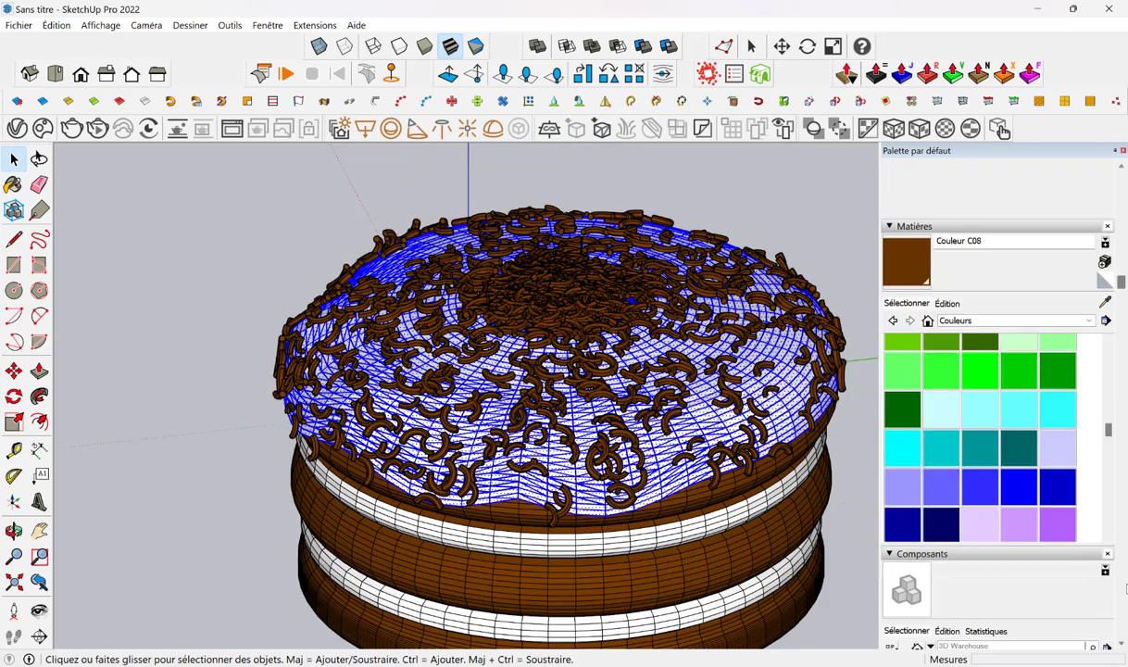
click(955, 593)
click(673, 532)
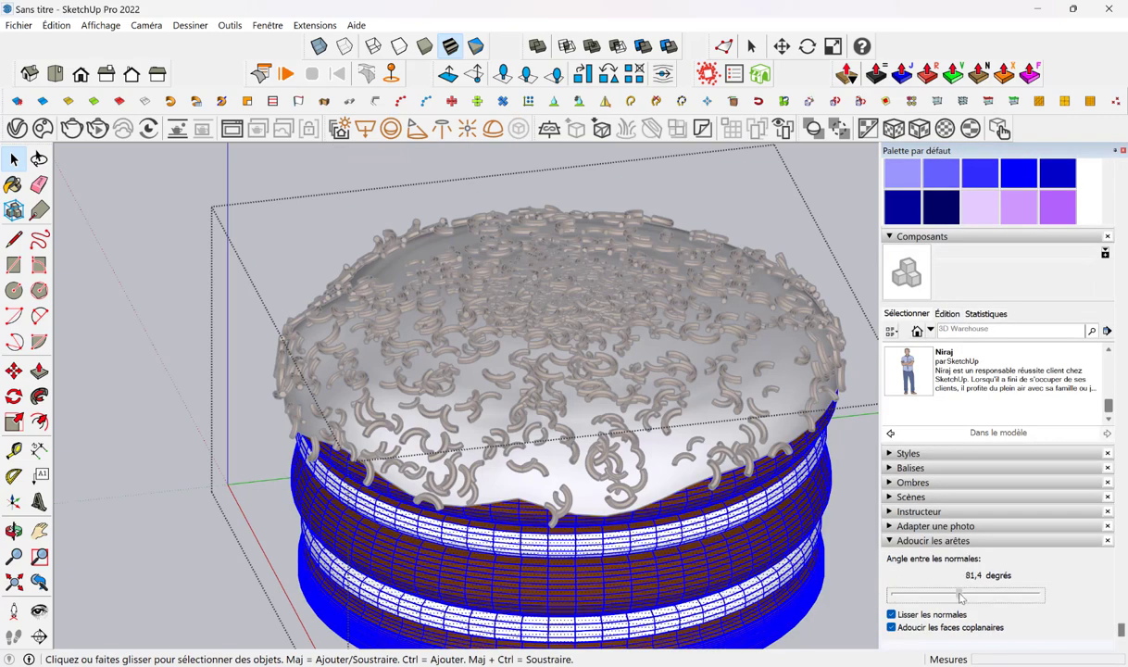
- Select the whole cake and pan the view to make room beside it for the number 5
click(857, 576)
click(726, 553)
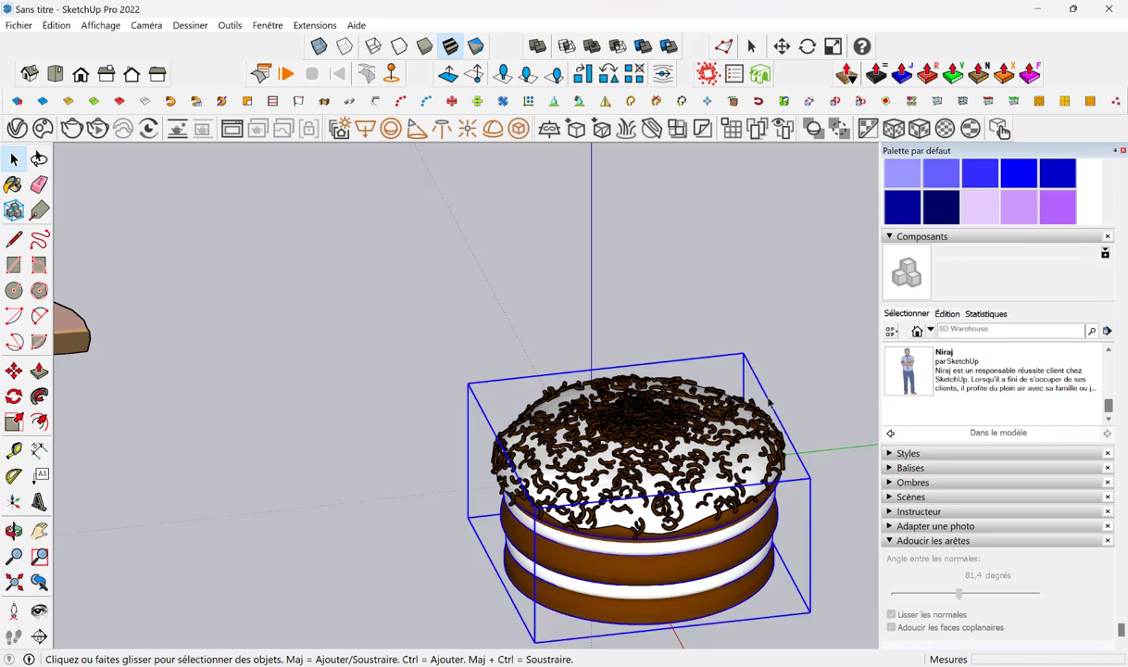
shift+middle_drag(323, 350, 274, 371)
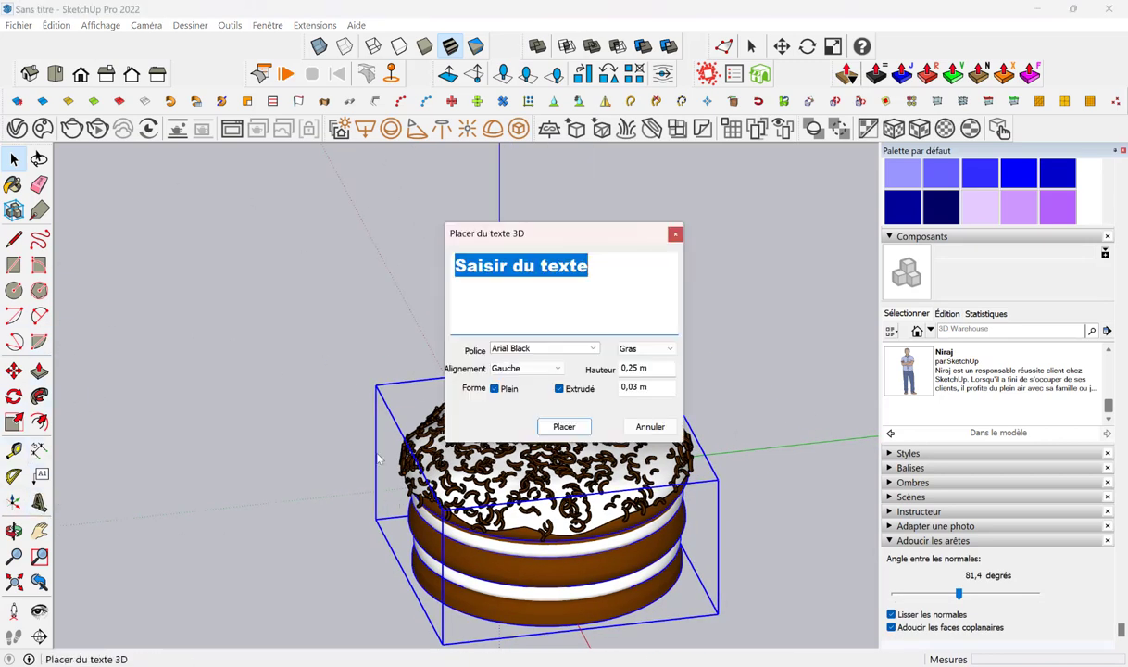
- Place the 3D number 5 beside the cake and rotate it about 90° so it stands upright
click(561, 427)
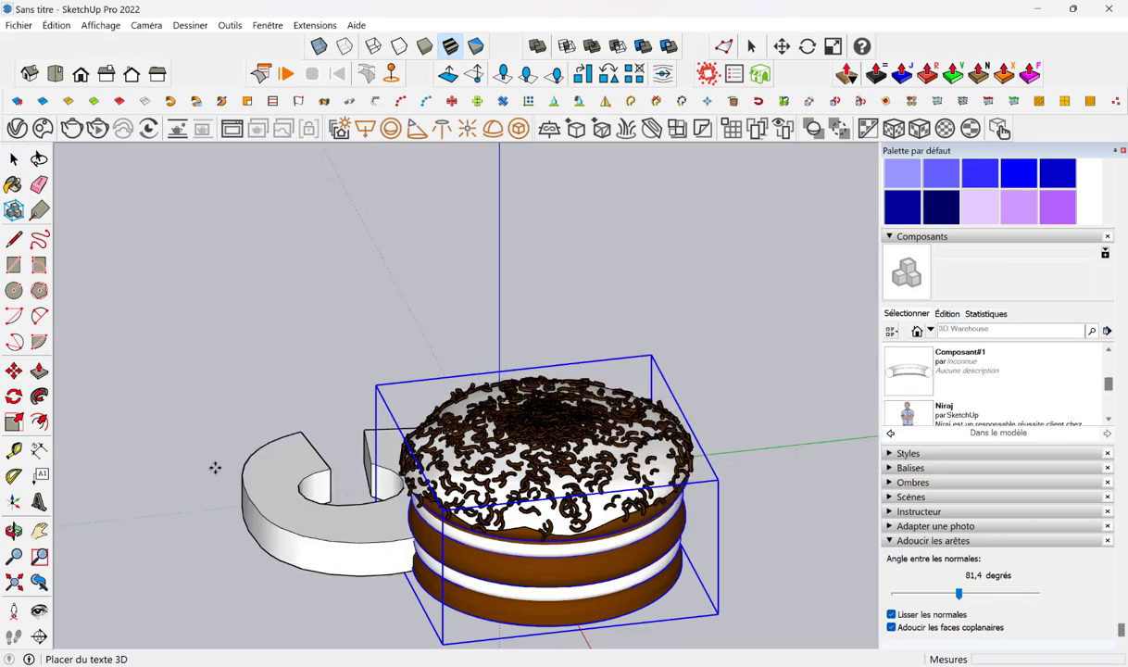
click(123, 332)
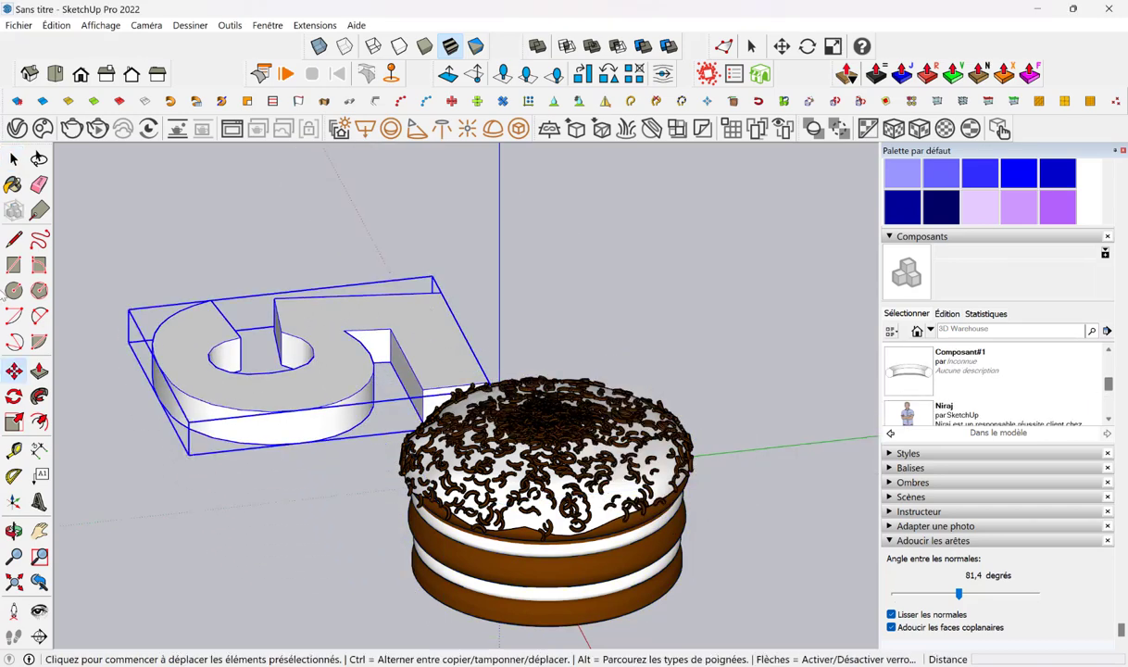
click(13, 396)
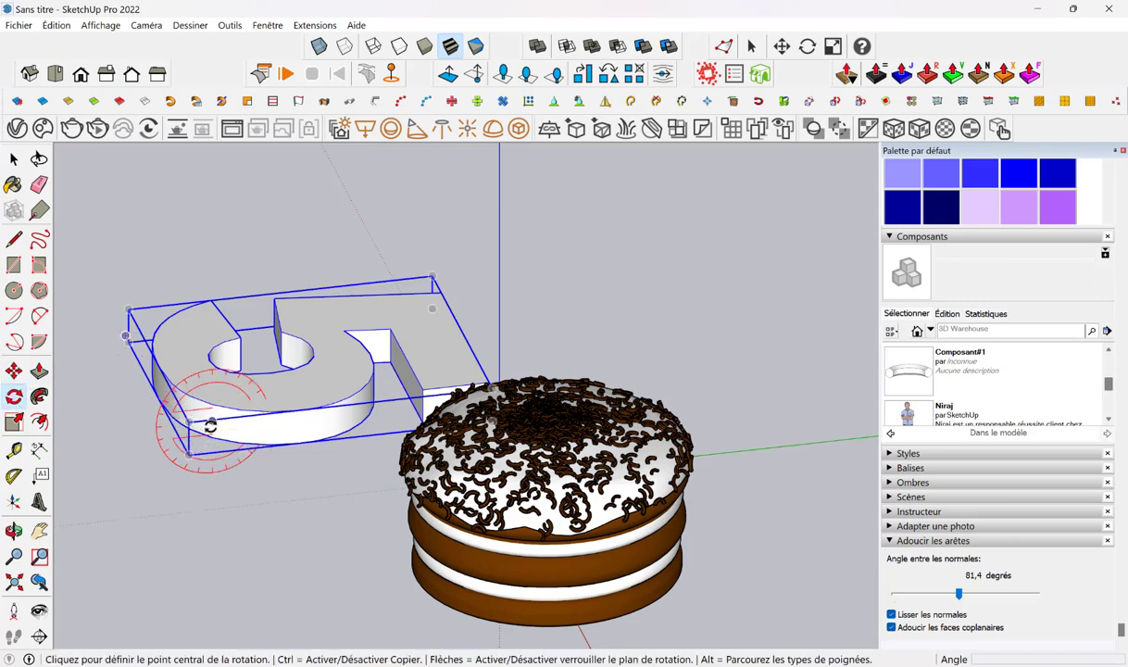
click(212, 421)
click(339, 422)
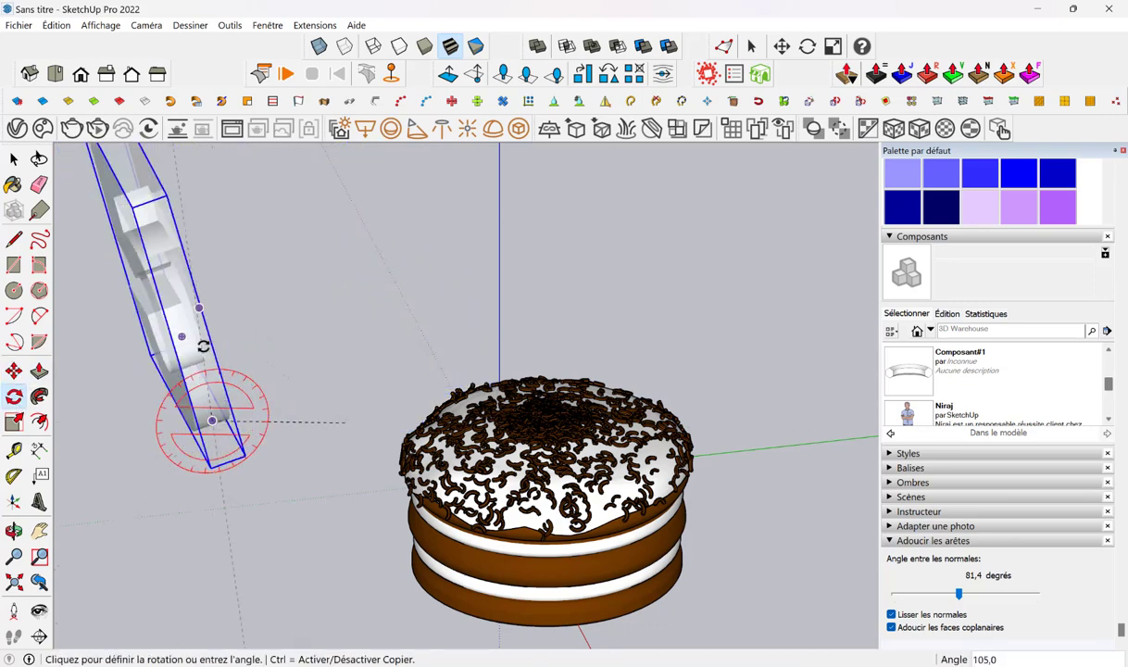
click(205, 324)
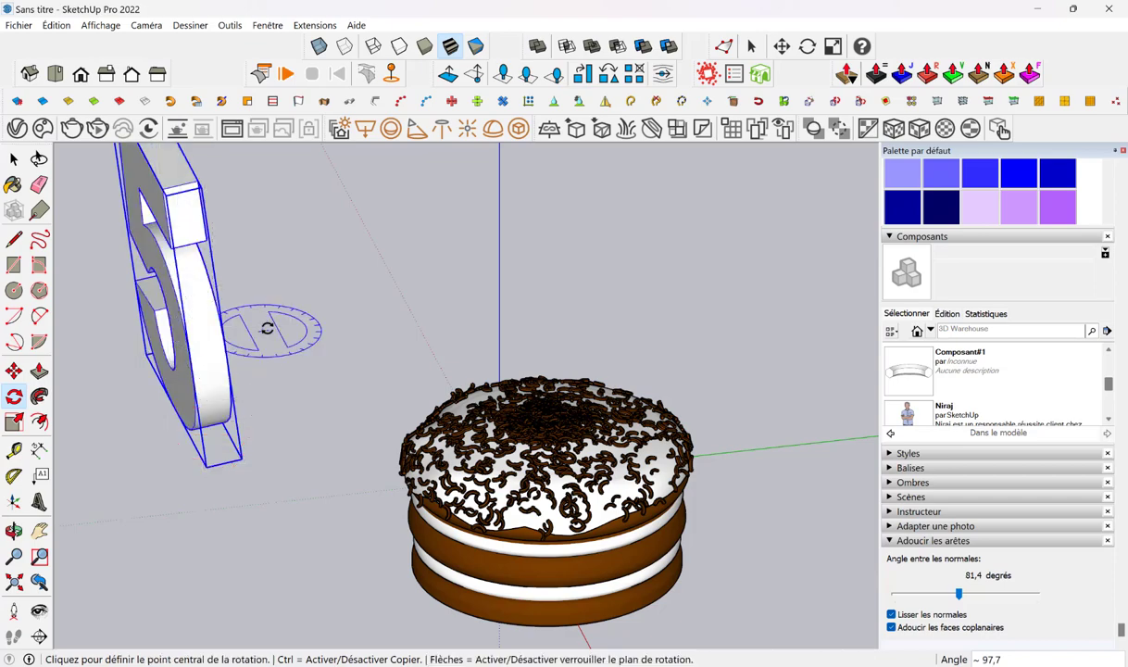
- Move the upright 5 to a spot above the cake
middle_drag(267, 329, 687, 614)
scroll(378, 443, up, 3)
key(m)
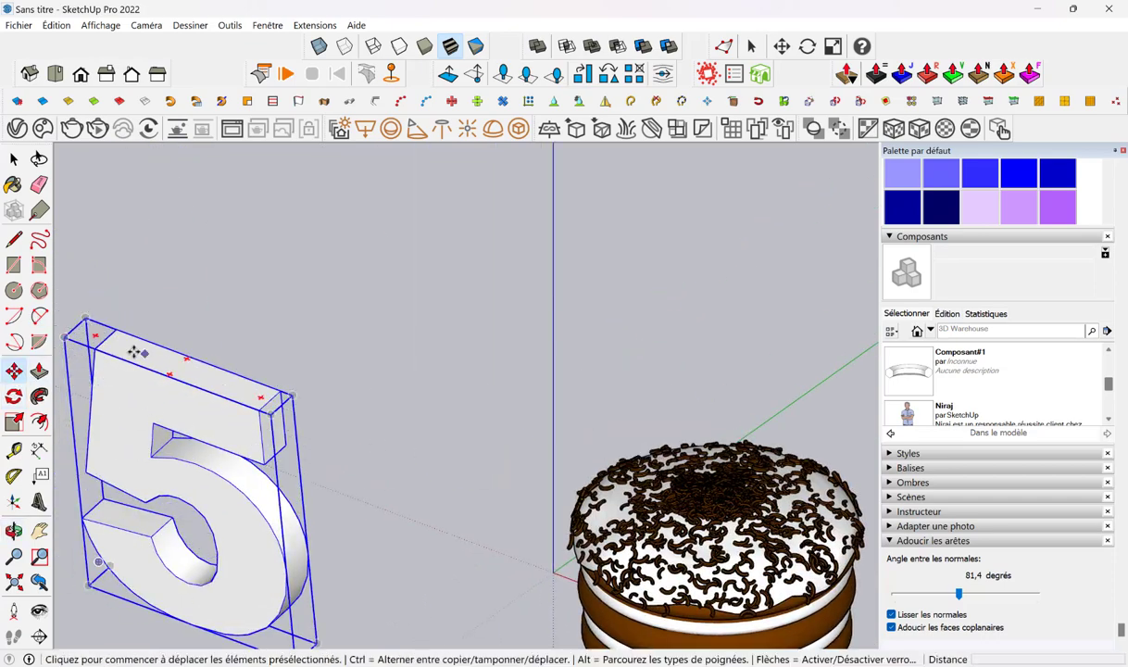
middle_drag(241, 604, 434, 441)
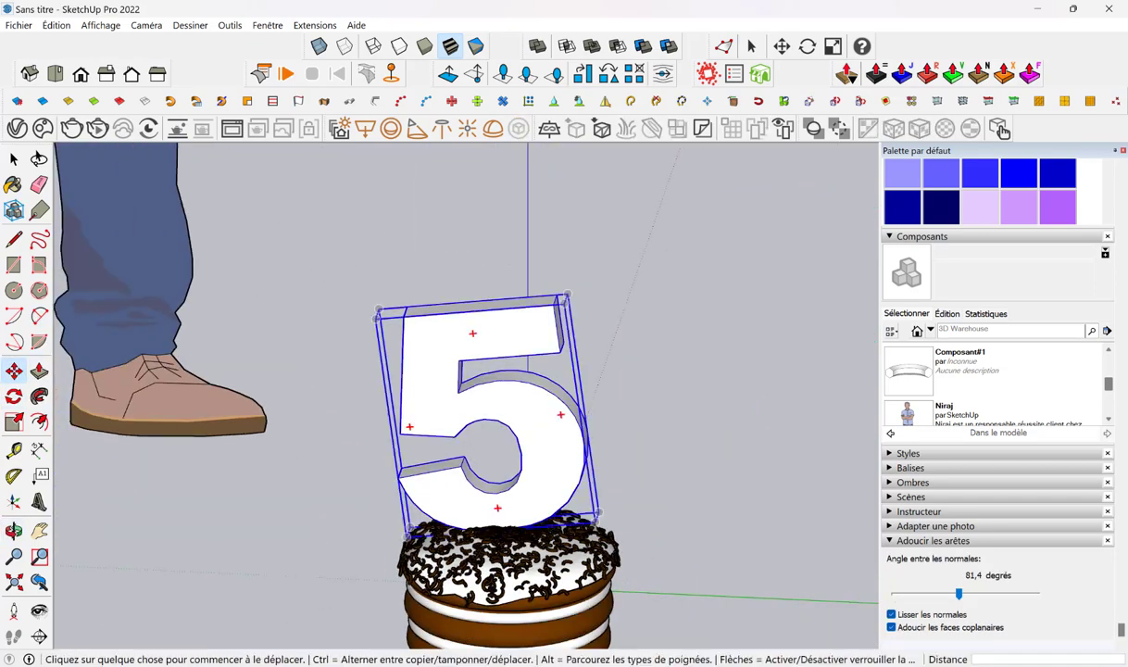
- Scale the 5 down to 0.14, candle size, and bring the cake top into view
click(14, 422)
click(408, 320)
click(380, 315)
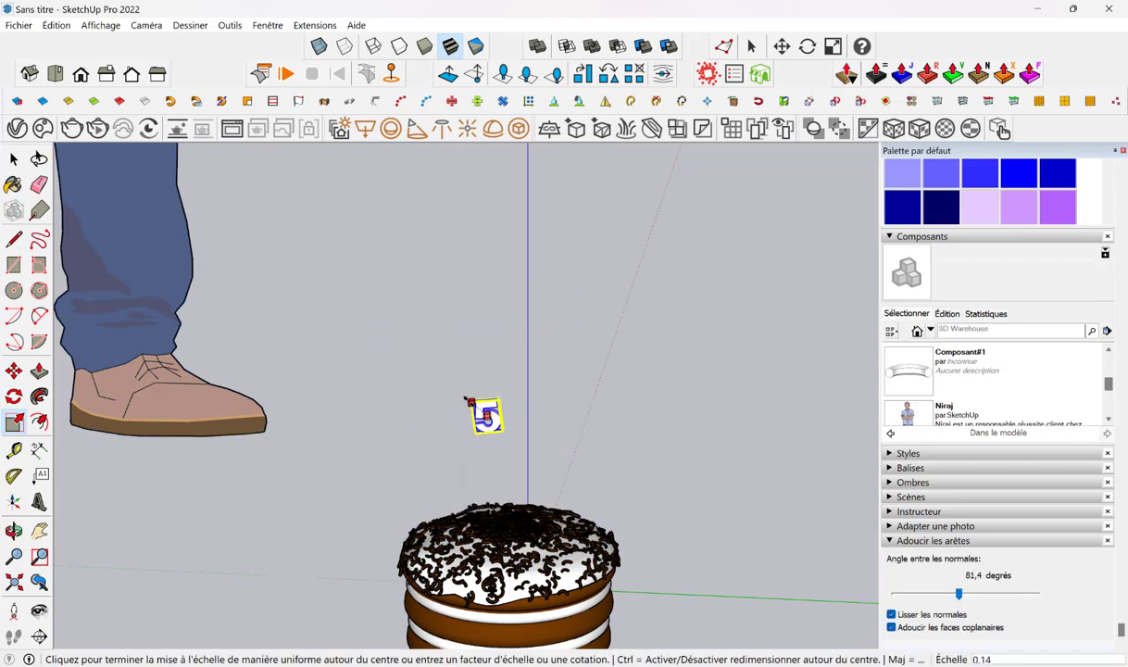
click(467, 401)
key(q)
middle_drag(491, 415, 675, 634)
scroll(725, 380, up, 4)
key(m)
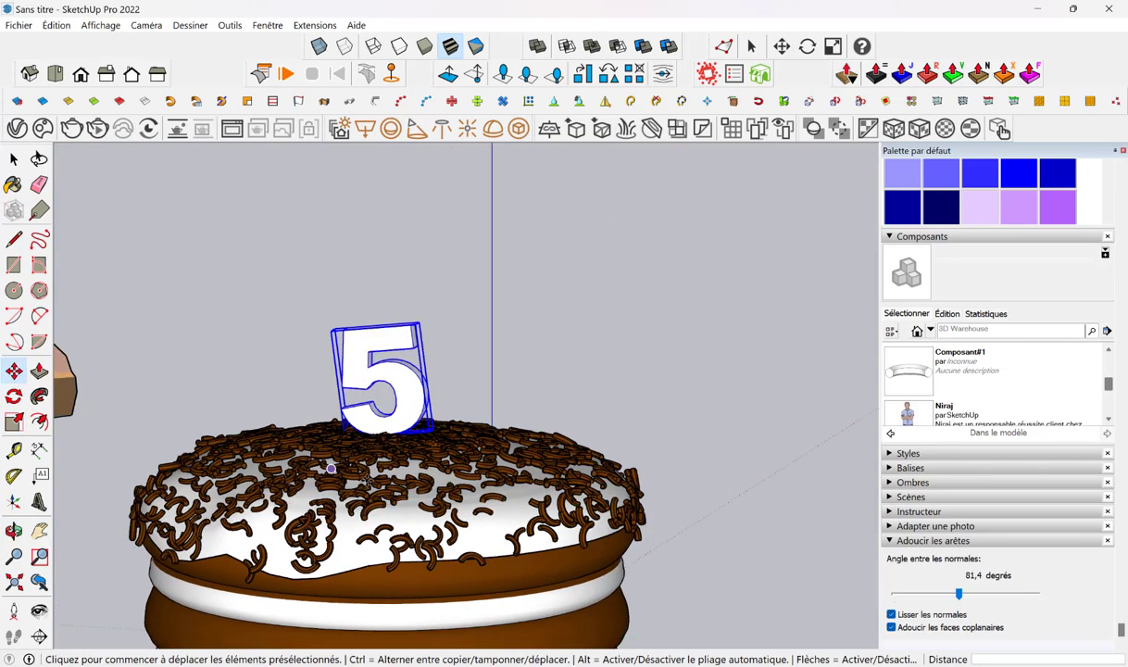
scroll(330, 468, down, 2)
middle_drag(331, 467, 262, 502)
key(space)
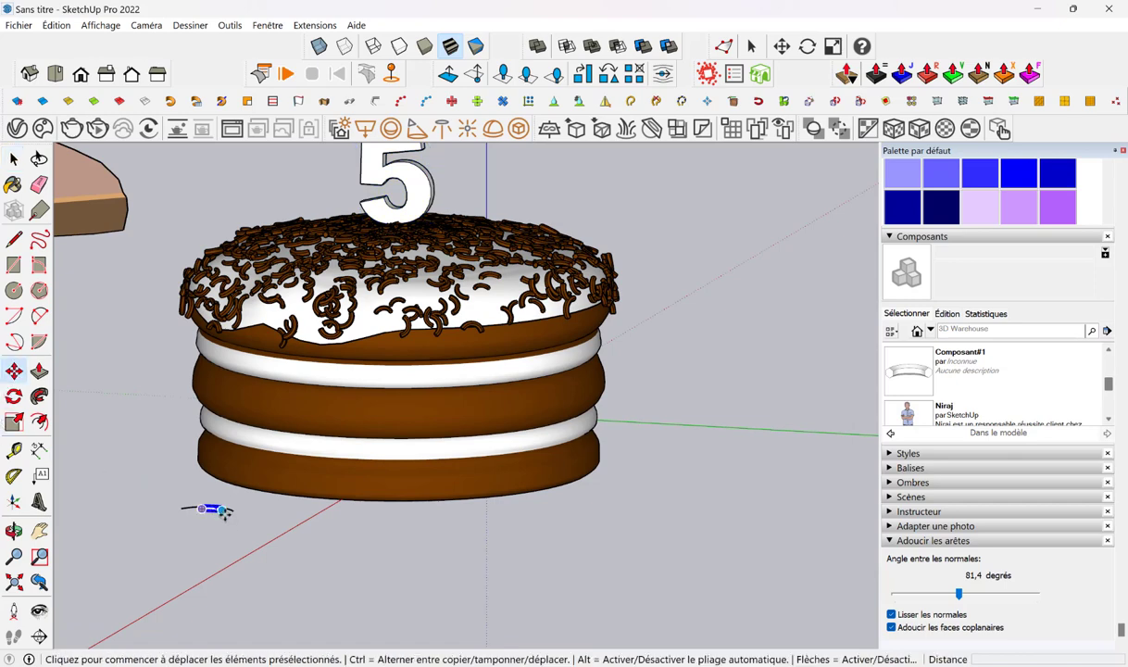
- Copy the spare sprinkle piece onto the top of the 5 as a wick
click(221, 510)
middle_drag(222, 511, 389, 434)
scroll(371, 380, up, 5)
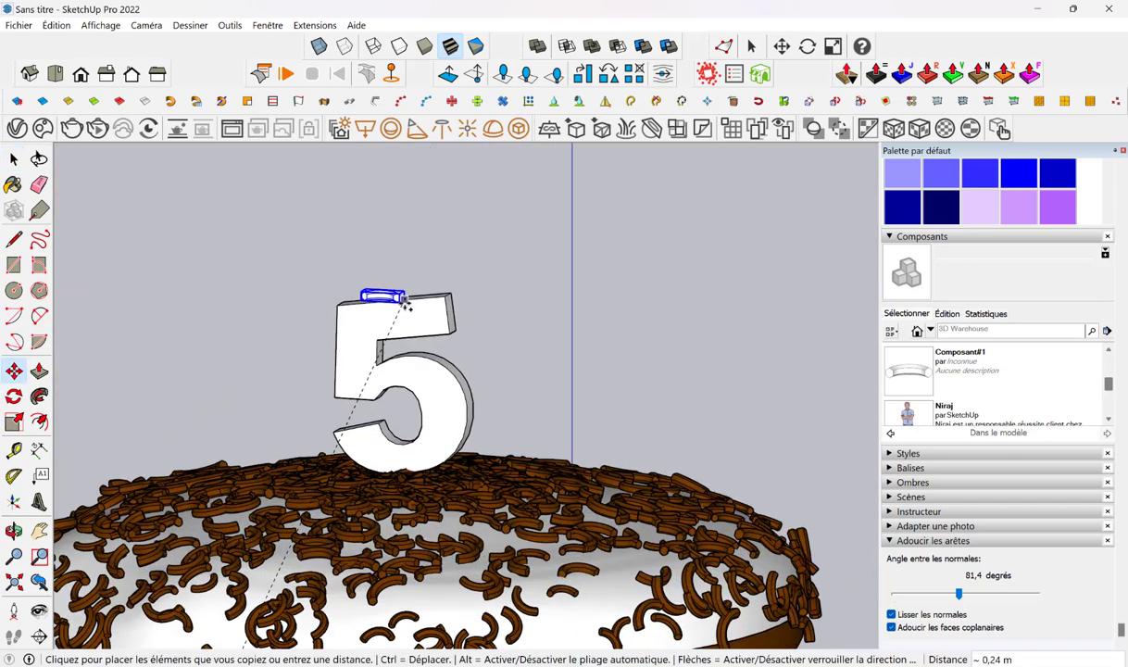
mouse_move(405, 306)
middle_down()
mouse_move(416, 345)
mouse_move(395, 511)
mouse_move(486, 352)
mouse_move(454, 320)
middle_up()
click(386, 363)
- Fine-tune the wick so it sits in the top edge of the 5
click(486, 352)
scroll(445, 311, up, 4)
click(445, 312)
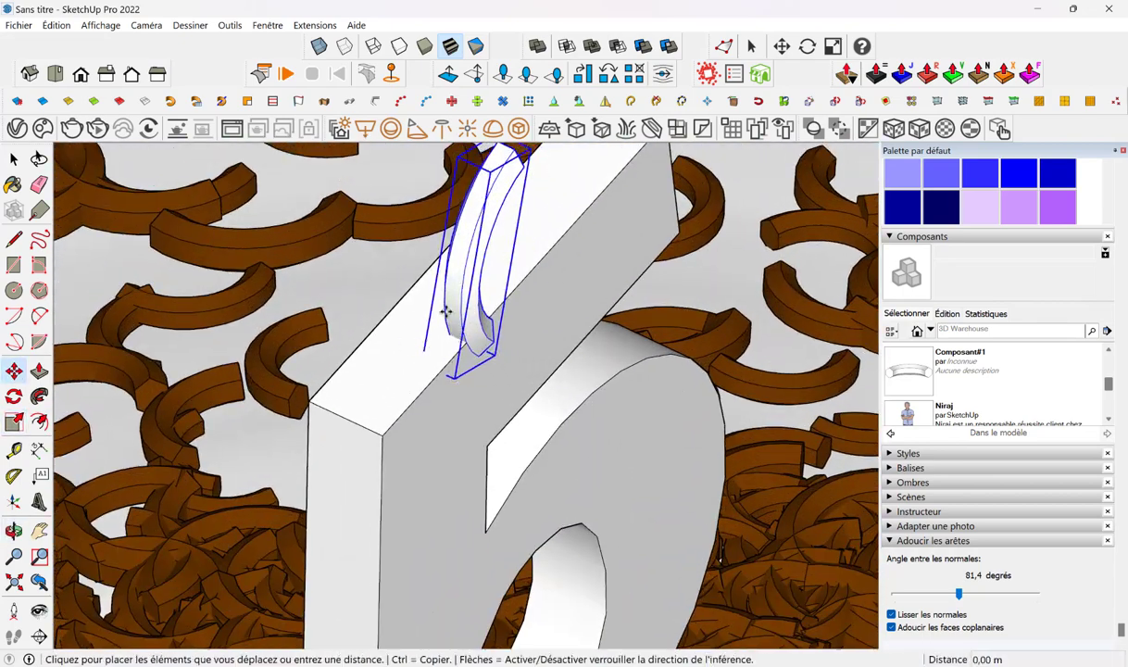
click(488, 372)
scroll(479, 398, down, 3)
click(479, 398)
middle_drag(449, 390, 491, 416)
click(14, 159)
scroll(290, 324, down, 2)
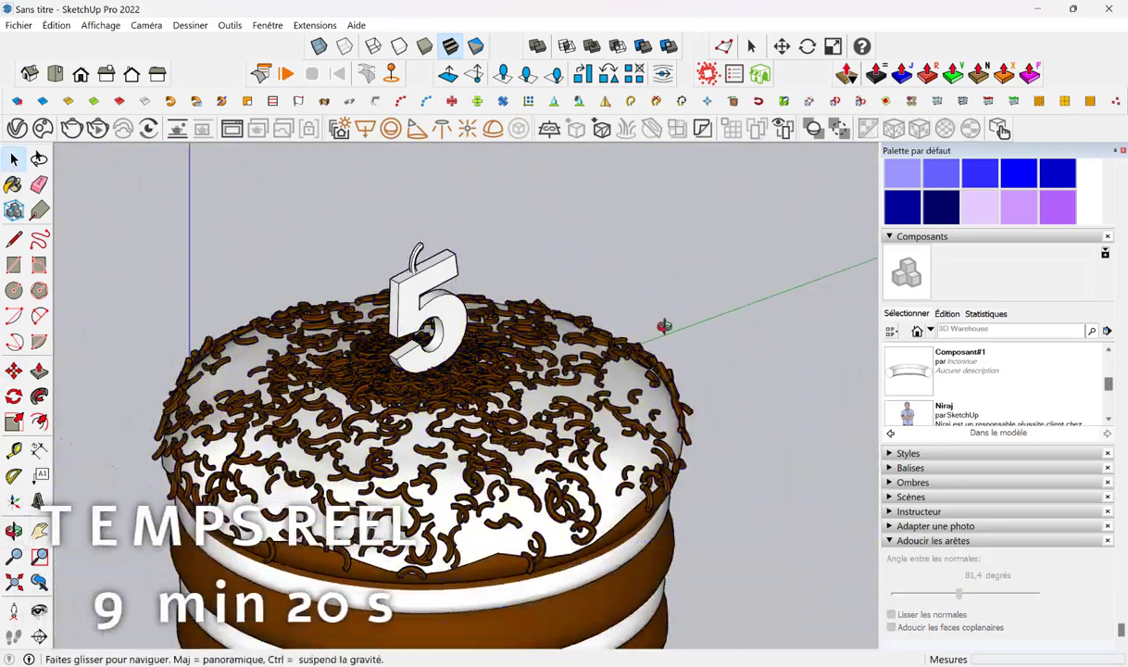
scroll(664, 326, down, 3)
mouse_move(664, 326)
middle_down()
mouse_move(593, 359)
mouse_move(556, 352)
middle_up()
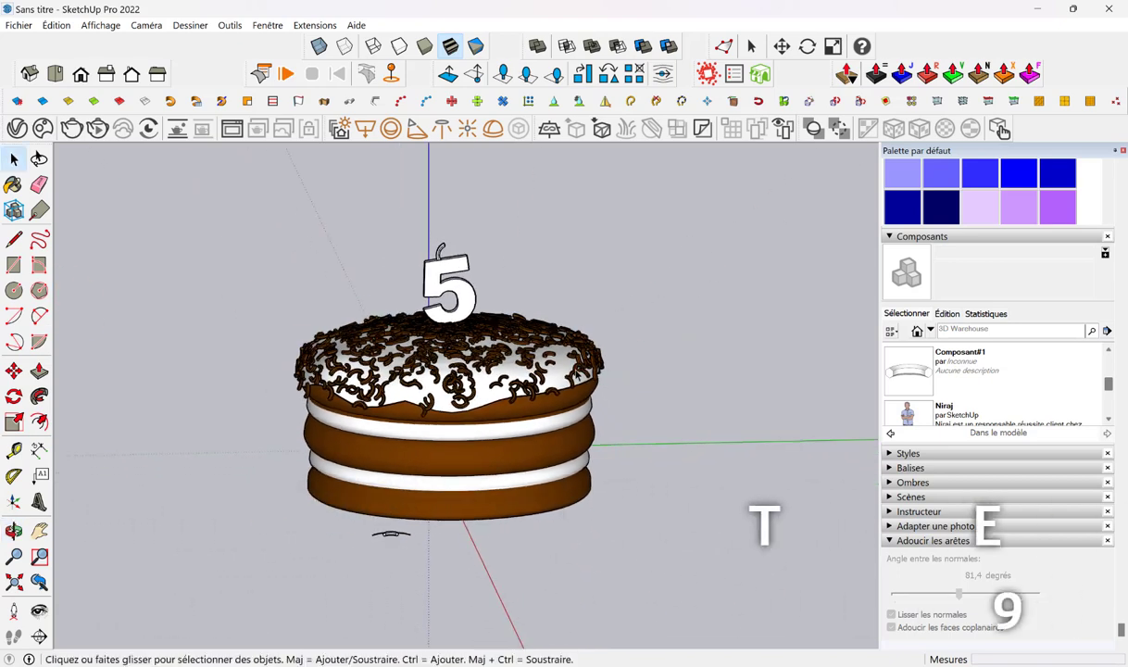
scroll(582, 363, up, 2)
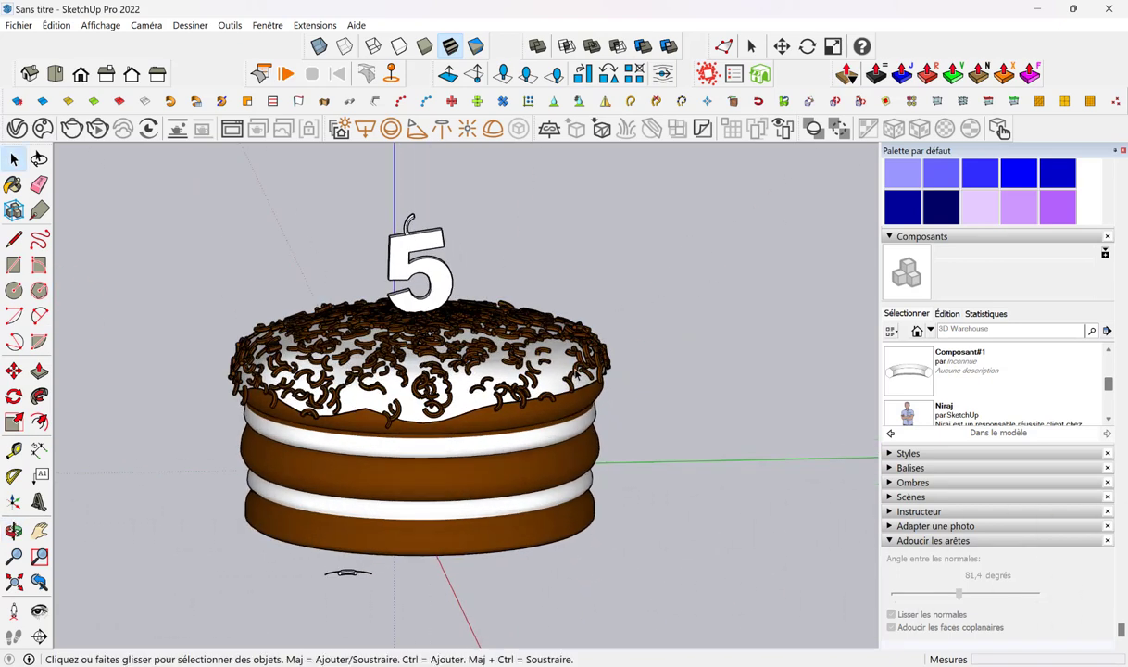